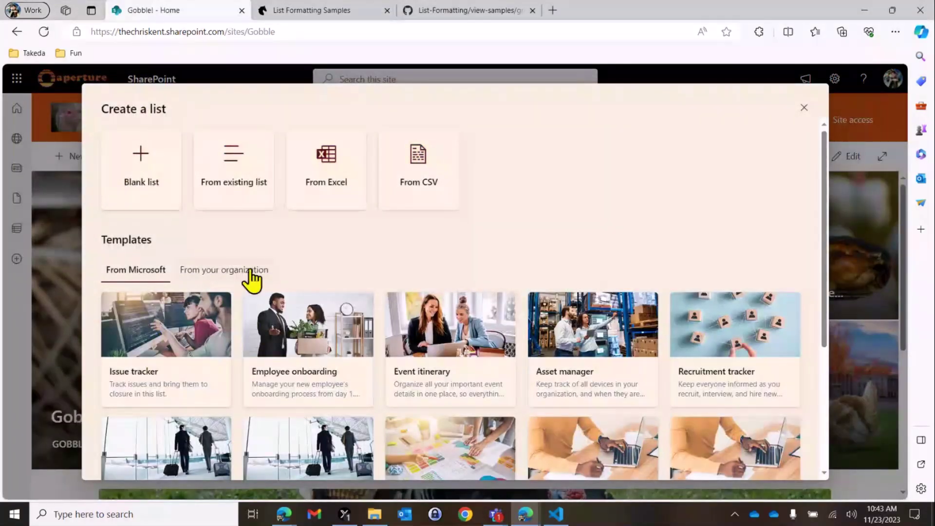
- Preview the Issue tracker list template from Microsoft with its sample columns, and leave list creation without using it
{"action": "left_click", "coordinate": [150, 367]}
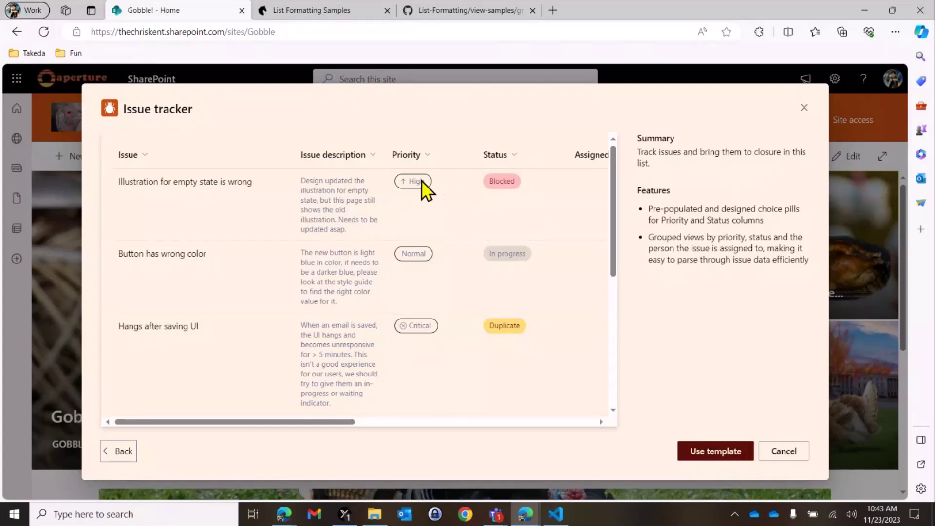
{"action": "left_click_drag", "start_coordinate": [303, 422], "coordinate": [203, 414]}
{"action": "left_click", "coordinate": [795, 461]}
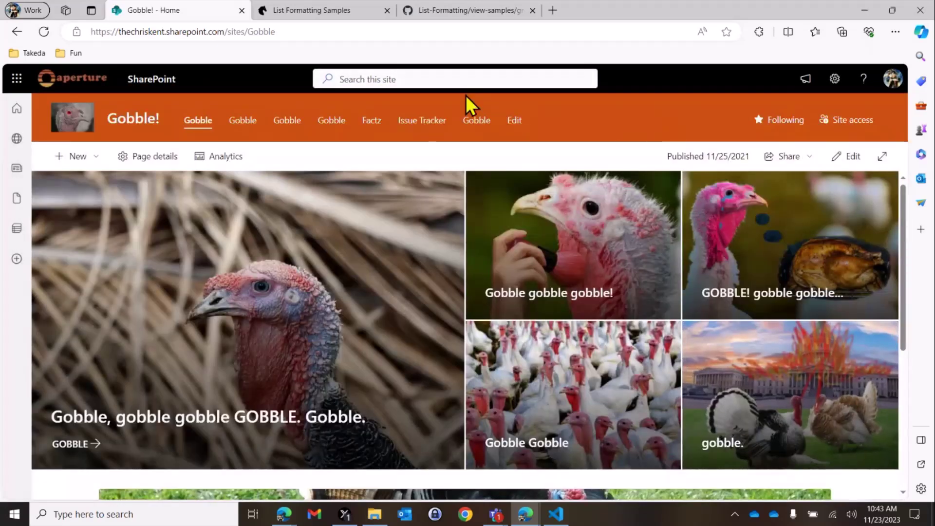
- Open the site's Issue Tracker list and set the Priority column's default value to Normal
{"action": "left_click", "coordinate": [418, 121]}
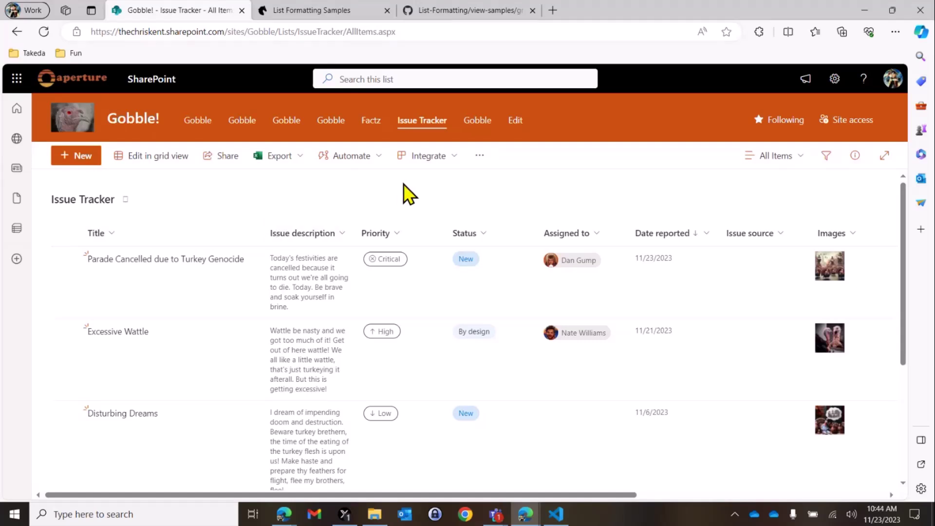
{"action": "left_click", "coordinate": [390, 235]}
{"action": "mouse_move", "coordinate": [449, 356]}
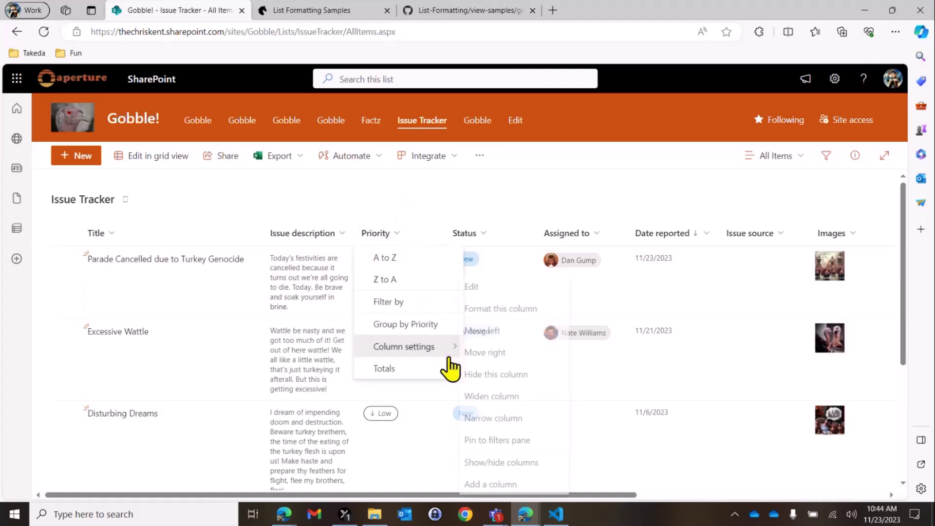
{"action": "left_click", "coordinate": [486, 288]}
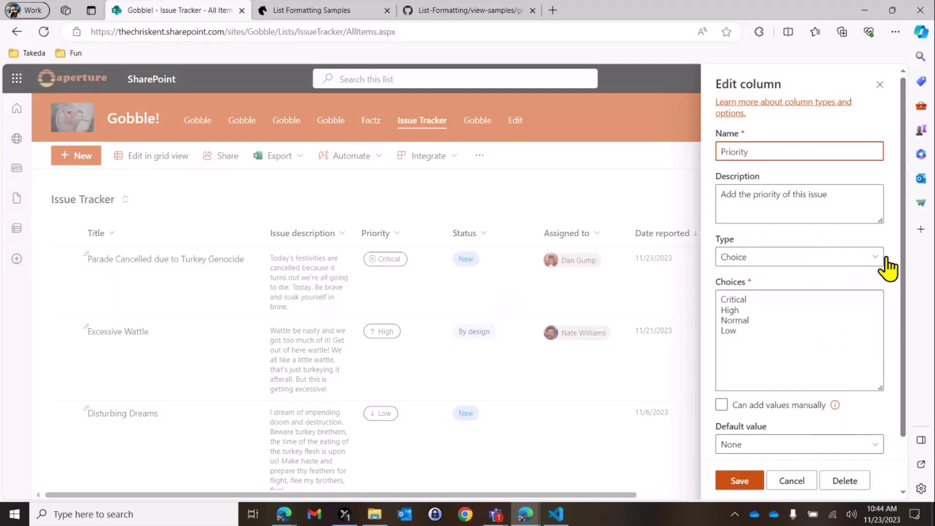
{"action": "left_click", "coordinate": [727, 444]}
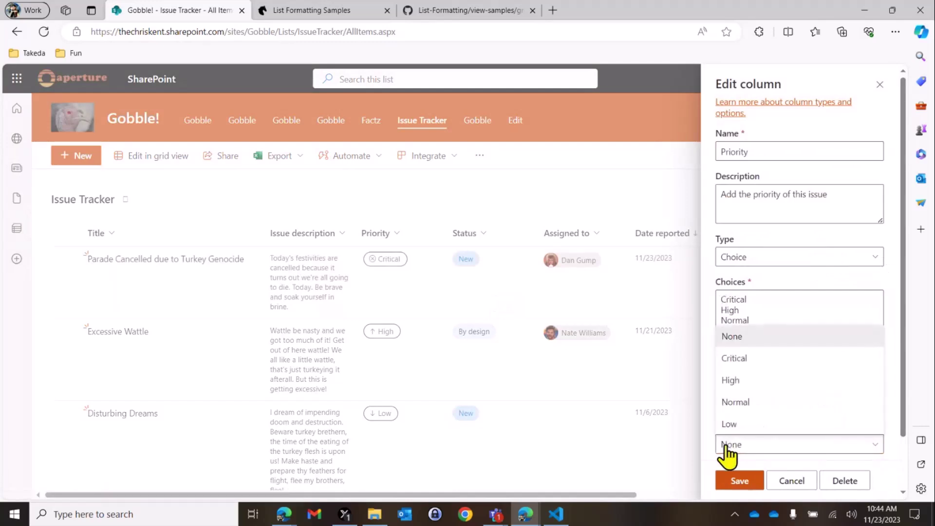
{"action": "left_click", "coordinate": [743, 403]}
- Require the Priority column to contain information and save the column
{"action": "scroll", "coordinate": [795, 428], "scroll_direction": "down", "scroll_amount": 2}
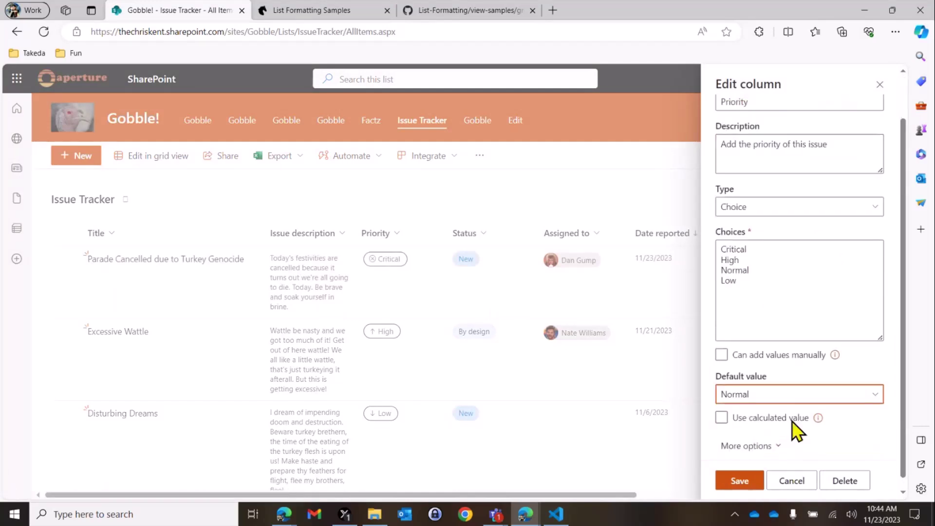
{"action": "left_click", "coordinate": [780, 438]}
{"action": "scroll", "coordinate": [791, 429], "scroll_direction": "down", "scroll_amount": 5}
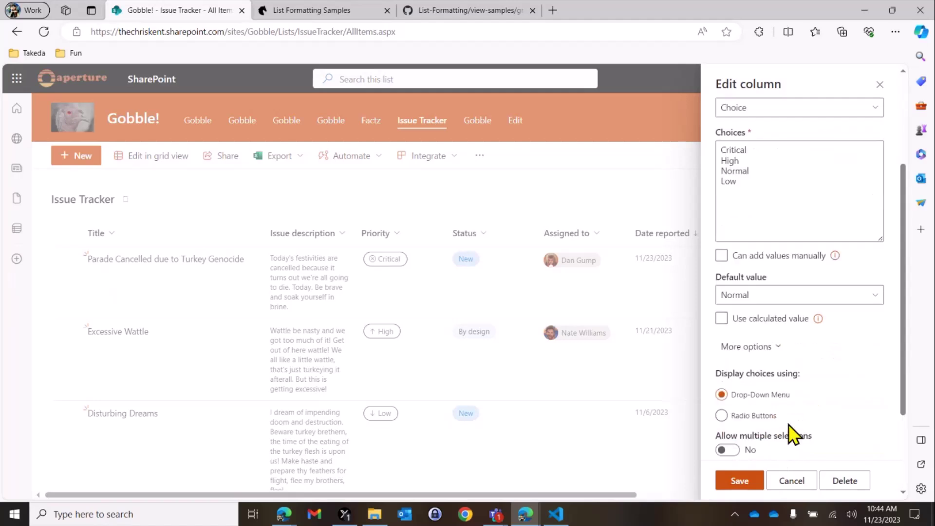
{"action": "left_click", "coordinate": [733, 390]}
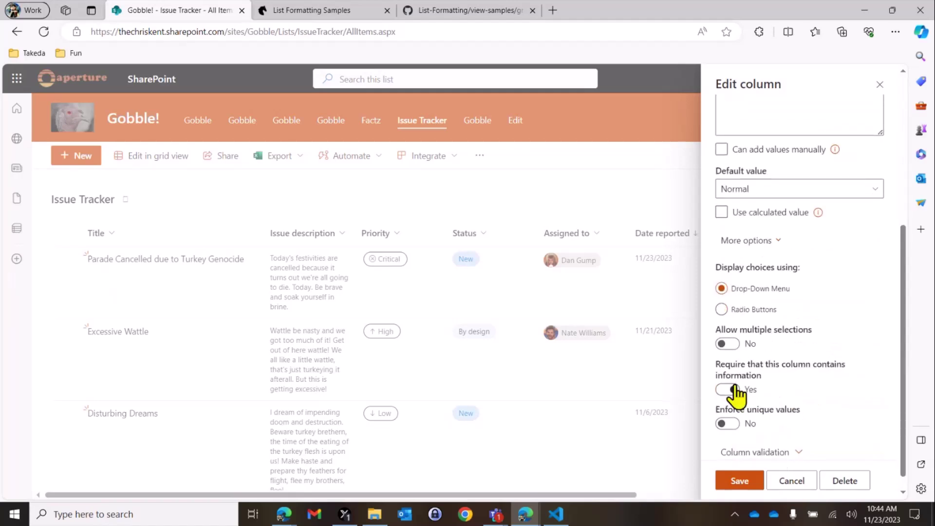
{"action": "left_click", "coordinate": [745, 487]}
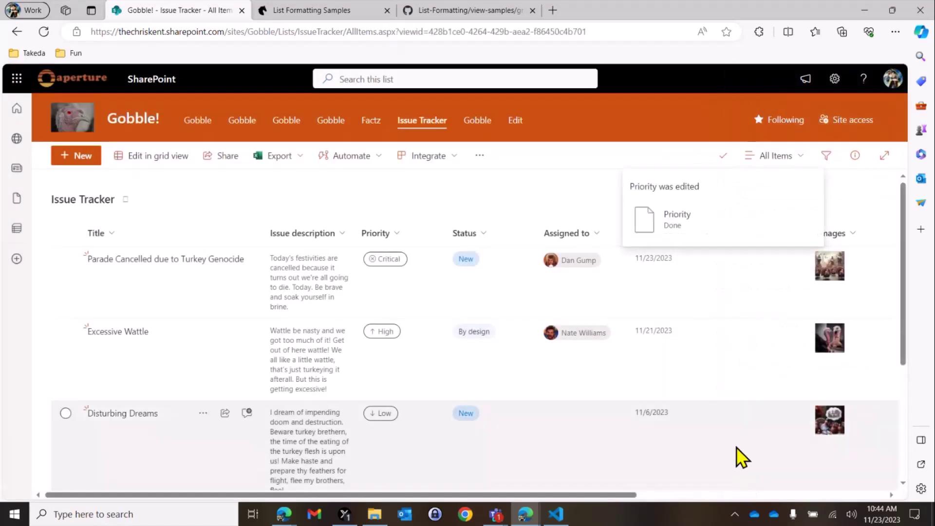
- Edit the Status column so that values can no longer be added manually
{"action": "left_click", "coordinate": [495, 236]}
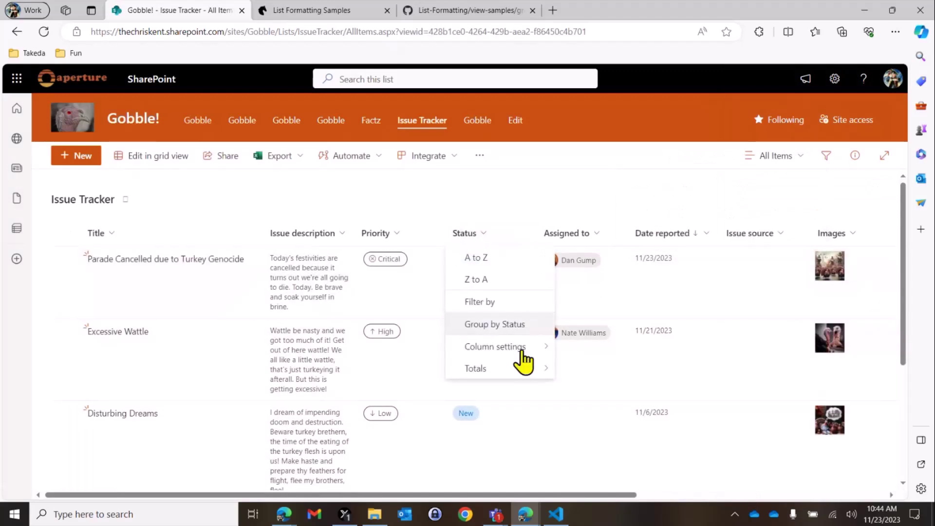
{"action": "mouse_move", "coordinate": [518, 347]}
{"action": "left_click", "coordinate": [597, 292]}
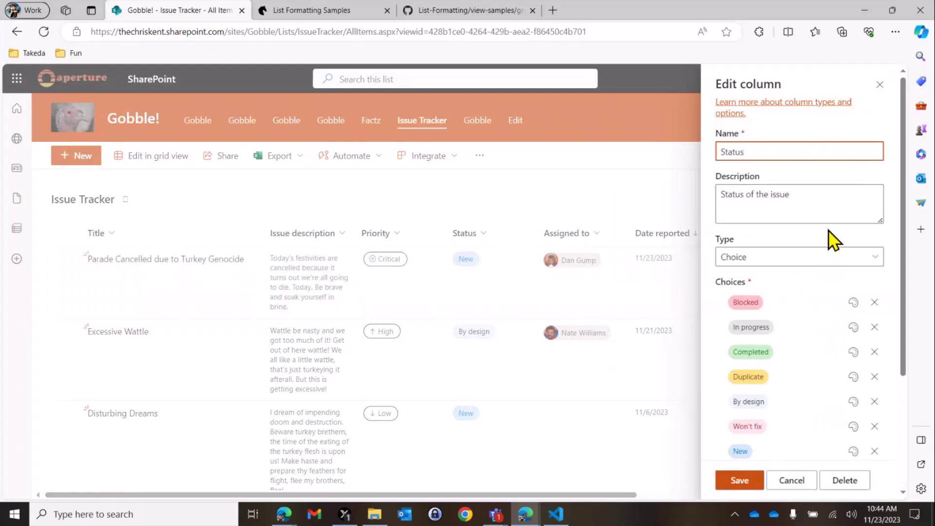
{"action": "scroll", "coordinate": [838, 244], "scroll_direction": "down", "scroll_amount": 3}
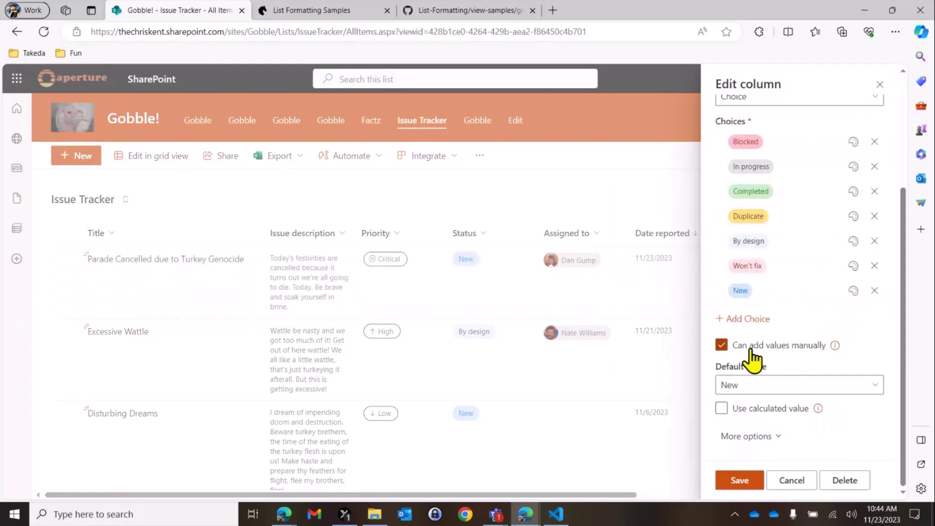
{"action": "left_click", "coordinate": [723, 347]}
- Make the Status column required to contain information and save its settings
{"action": "left_click", "coordinate": [754, 438]}
{"action": "scroll", "coordinate": [789, 414], "scroll_direction": "down", "scroll_amount": 5}
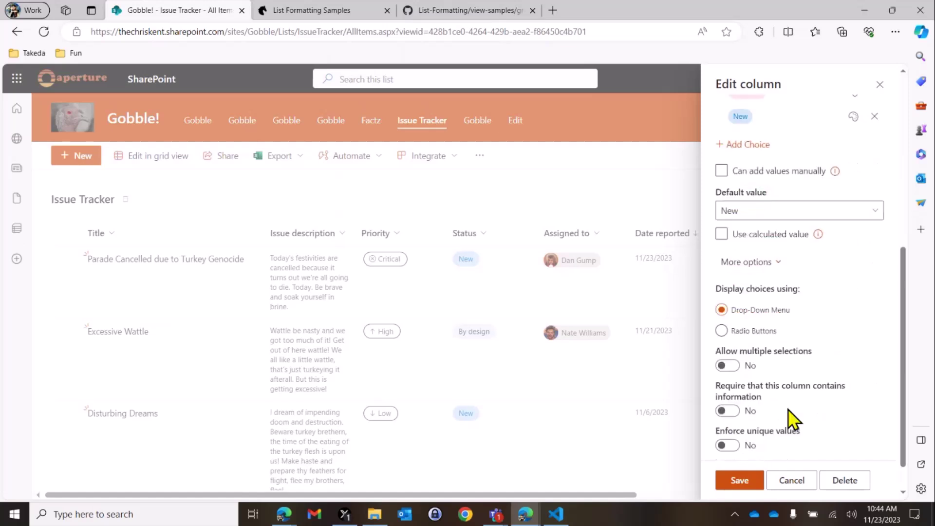
{"action": "left_click", "coordinate": [729, 374]}
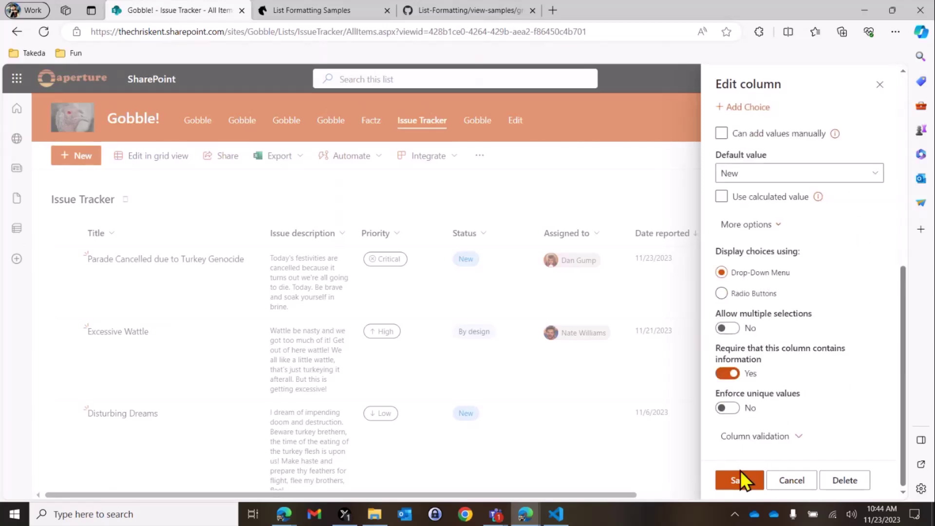
{"action": "left_click", "coordinate": [739, 483]}
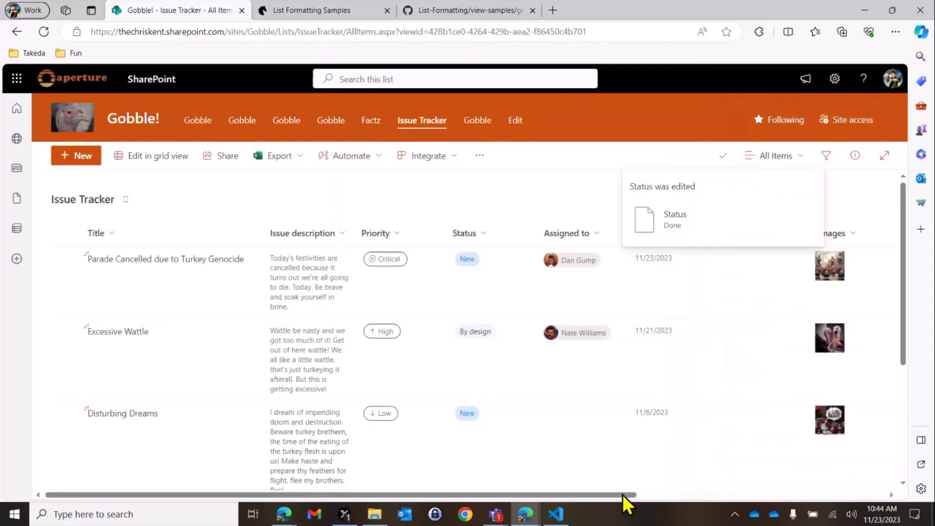
- Set the Date reported column's default value to Today's date and save the column
{"action": "left_click_drag", "start_coordinate": [623, 495], "coordinate": [682, 499]}
{"action": "left_click", "coordinate": [594, 234]}
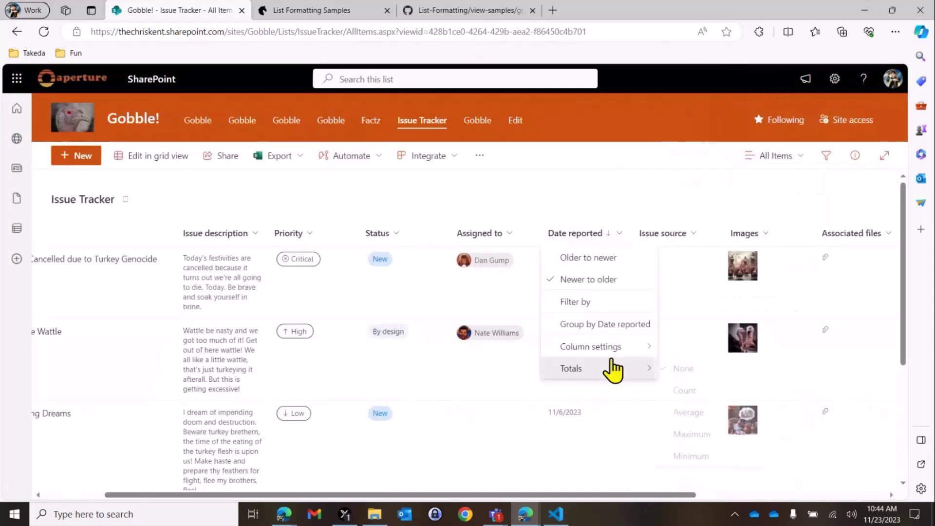
{"action": "mouse_move", "coordinate": [628, 351]}
{"action": "left_click", "coordinate": [724, 301]}
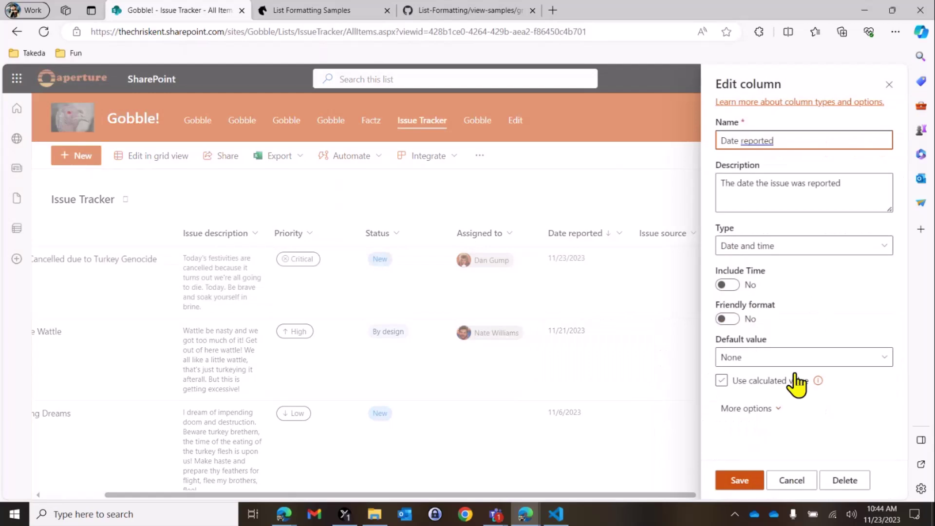
{"action": "left_click", "coordinate": [801, 361]}
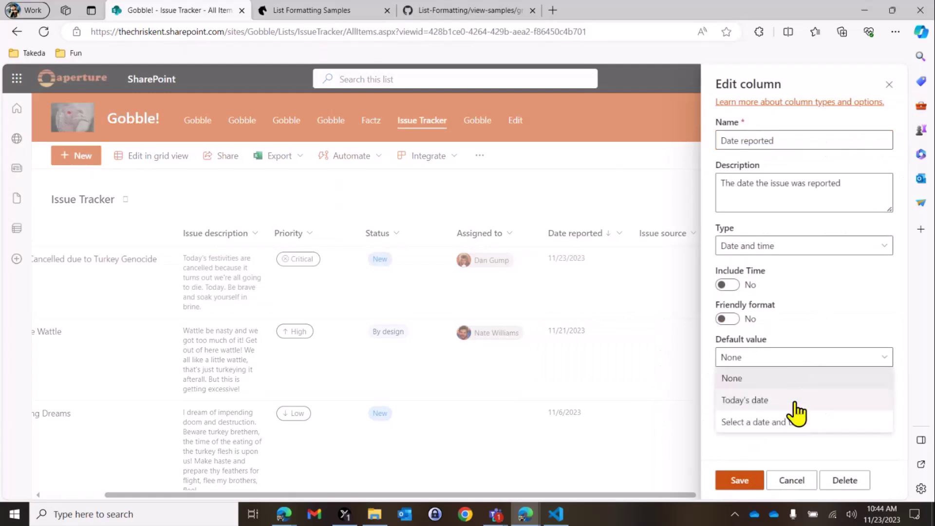
{"action": "left_click", "coordinate": [794, 403]}
{"action": "left_click", "coordinate": [757, 481]}
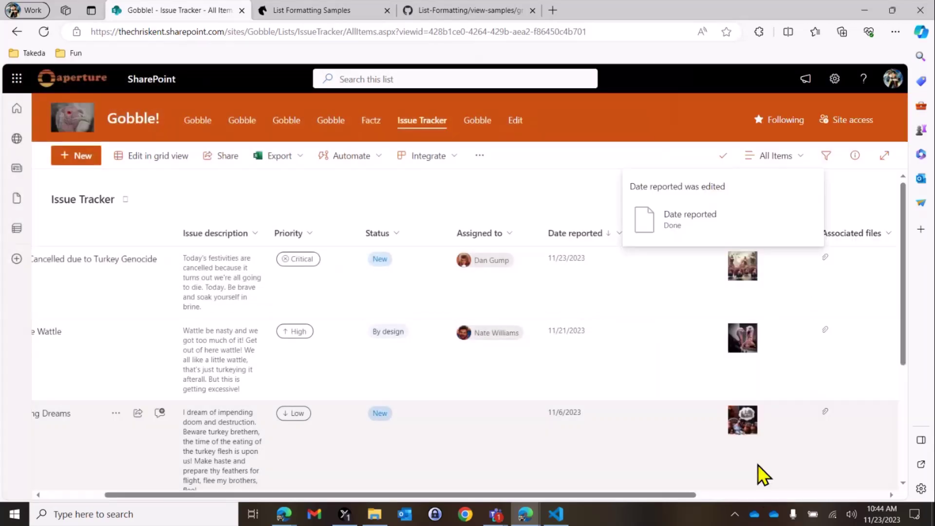
- Edit the Images column and change its name to Image
{"action": "left_click_drag", "start_coordinate": [599, 496], "coordinate": [691, 496]}
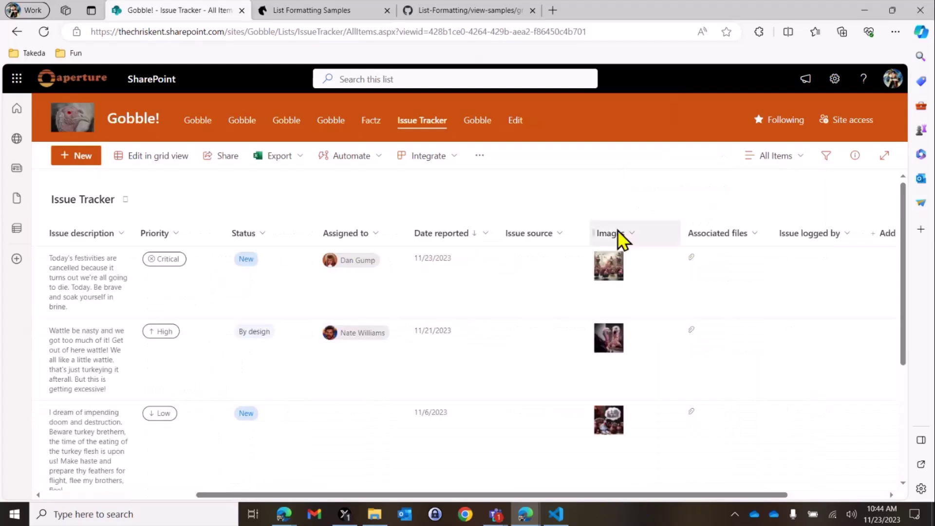
{"action": "left_click", "coordinate": [628, 237]}
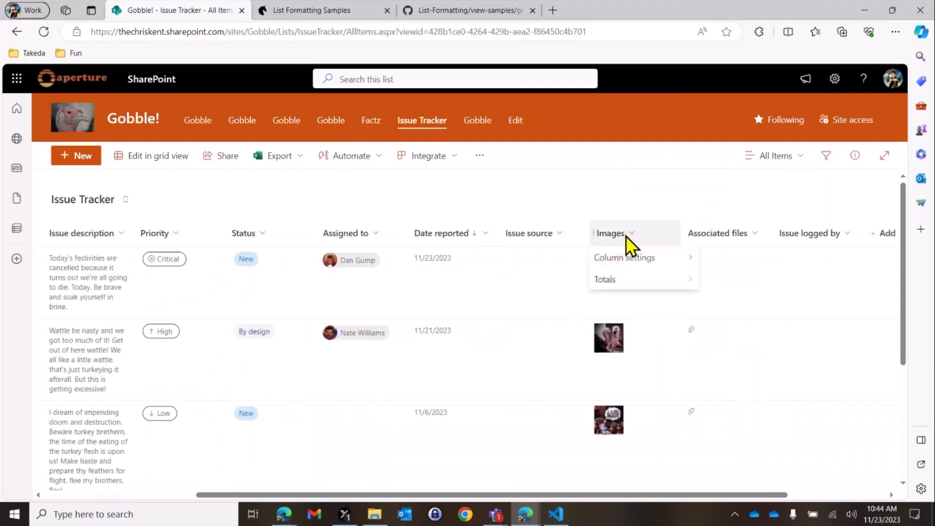
{"action": "mouse_move", "coordinate": [657, 263]}
{"action": "left_click", "coordinate": [724, 258]}
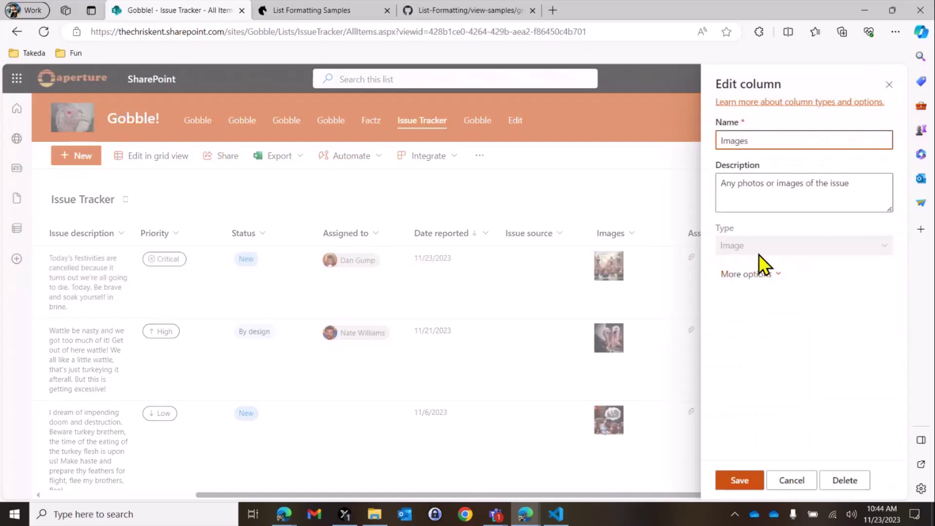
{"action": "key", "text": "BackSpace"}
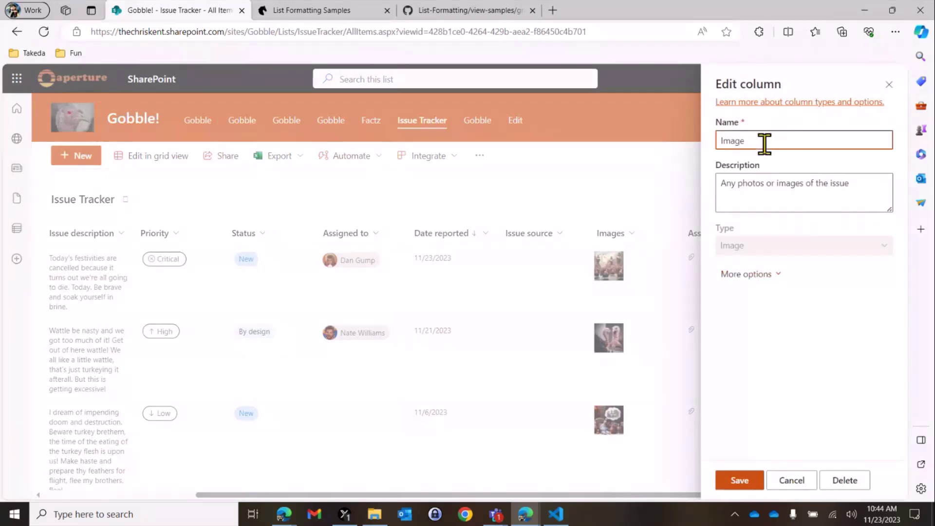
- Reword the column's description into the singular so it begins with "A photo or image", and save the column
{"action": "left_click", "coordinate": [728, 182]}
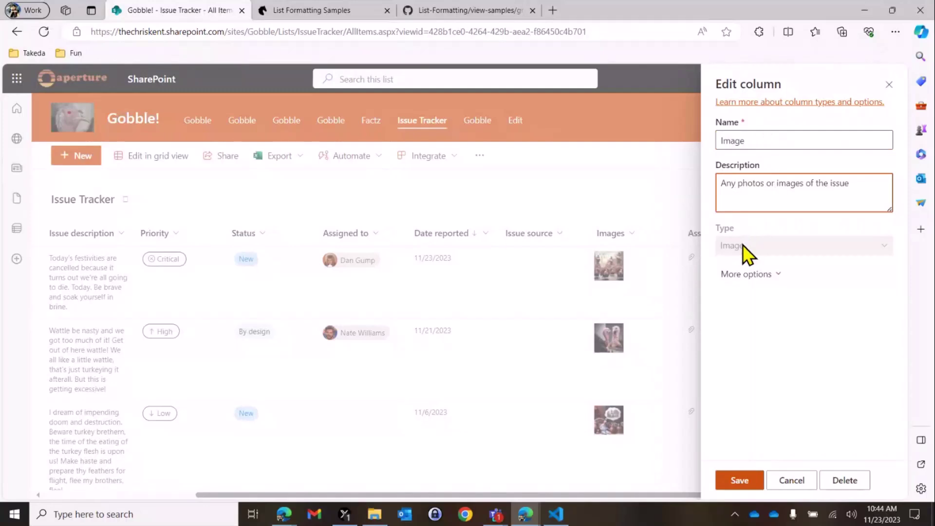
{"action": "key", "text": "BackSpace"}
{"action": "key", "text": "BackSpace"}
{"action": "left_click", "coordinate": [762, 182]}
{"action": "key", "text": "BackSpace"}
{"action": "key", "text": "BackSpace"}
{"action": "type", "text": "o"}
{"action": "left_click", "coordinate": [789, 187]}
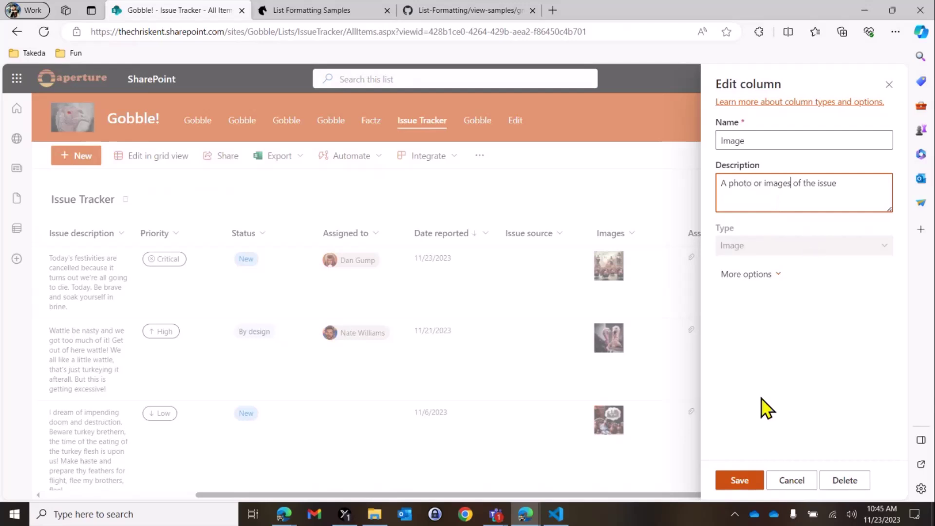
{"action": "left_click", "coordinate": [740, 481]}
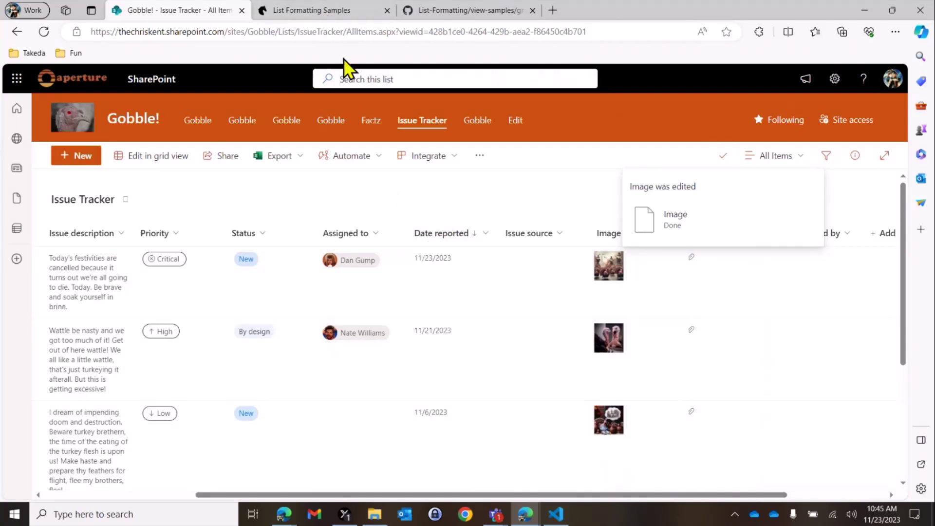
- In the PnP List Formatting Samples site, open the samples grouped by column type at the Image section
{"action": "left_click", "coordinate": [305, 7]}
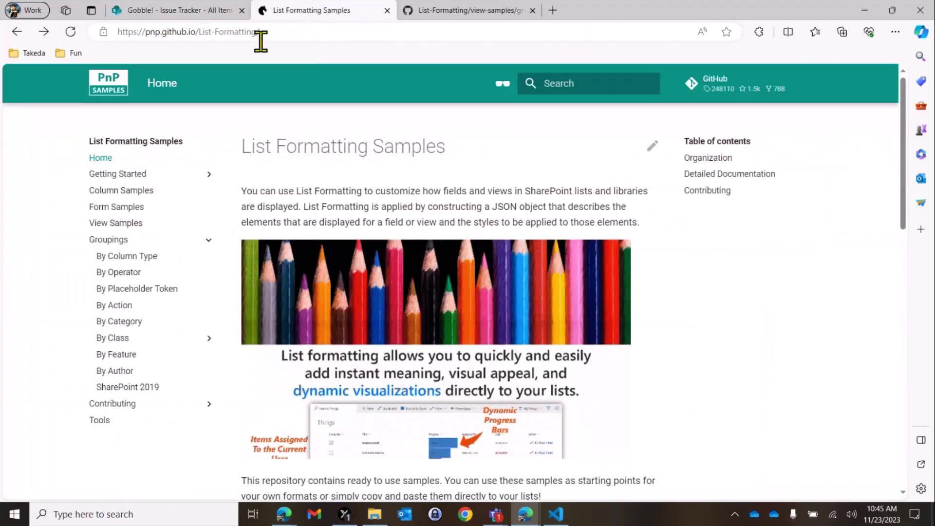
{"action": "left_click", "coordinate": [129, 257]}
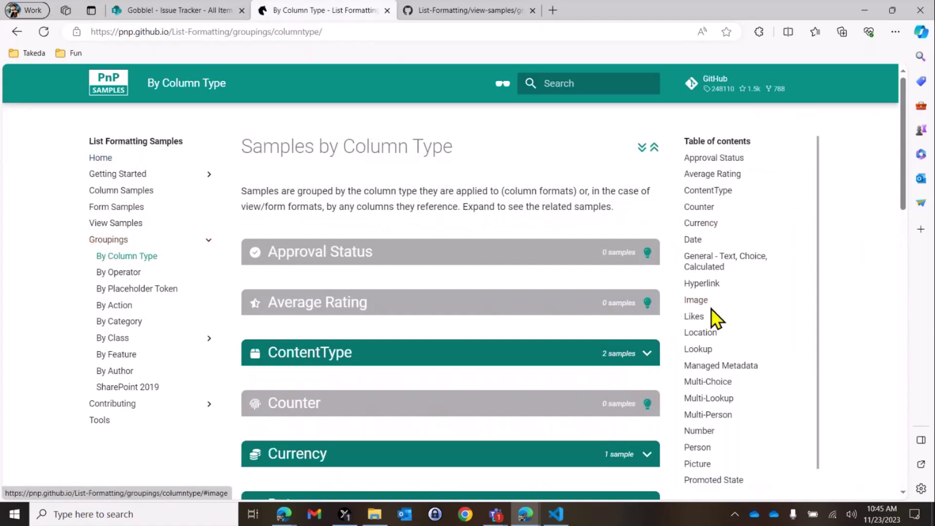
{"action": "left_click", "coordinate": [698, 301]}
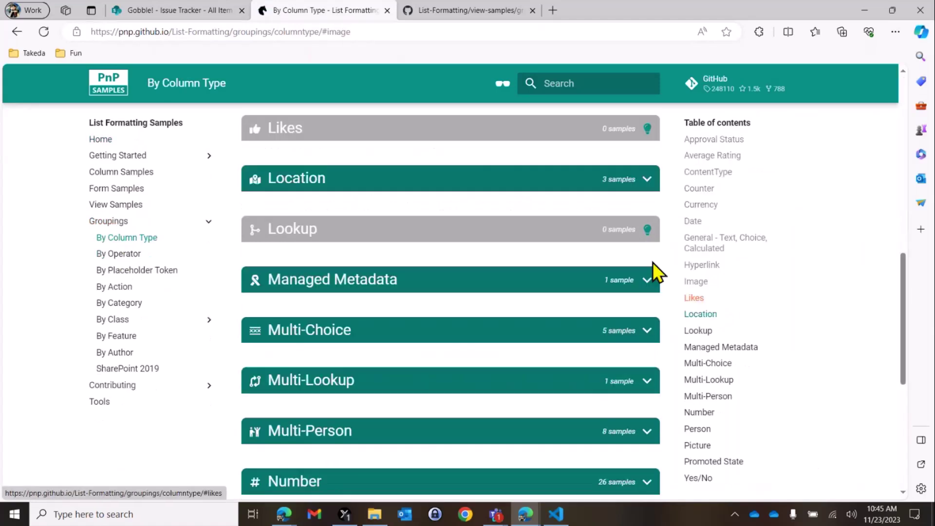
- View the full-size image of the Excessive Wattle issue from the list, and close it again
{"action": "left_click", "coordinate": [203, 14]}
{"action": "left_click", "coordinate": [615, 343]}
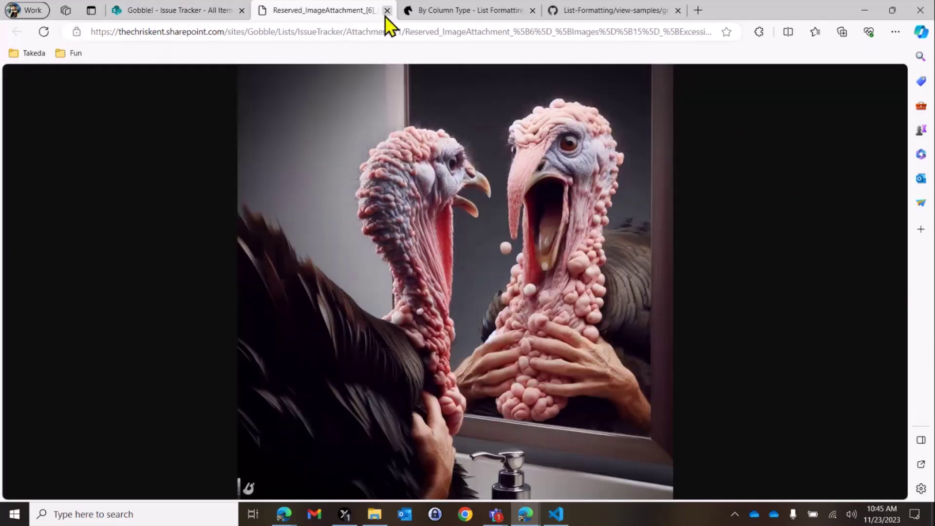
{"action": "left_click", "coordinate": [387, 10]}
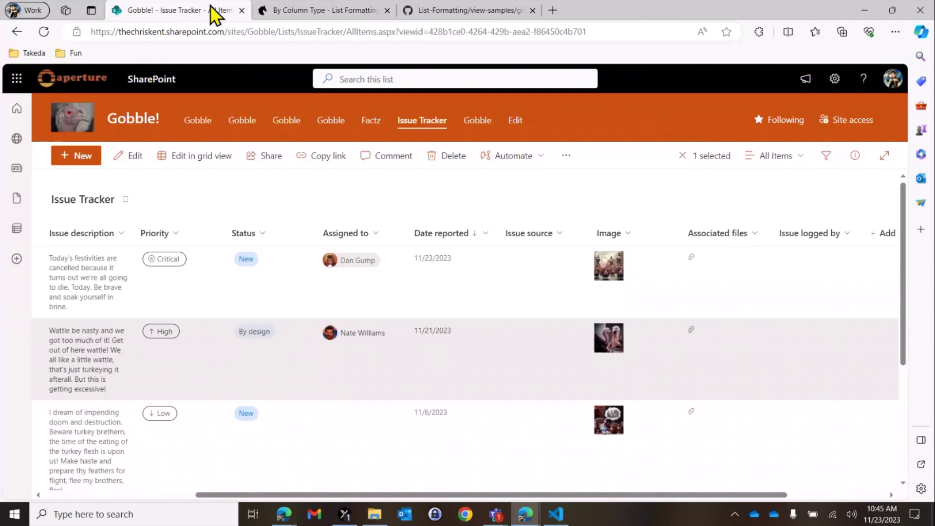
- Copy the code of image-lightbox-advanced.json from the Image Lightbox sample on GitHub and return to the Issue Tracker list
{"action": "left_click", "coordinate": [314, 10]}
{"action": "left_click", "coordinate": [312, 205]}
{"action": "left_click", "coordinate": [309, 243]}
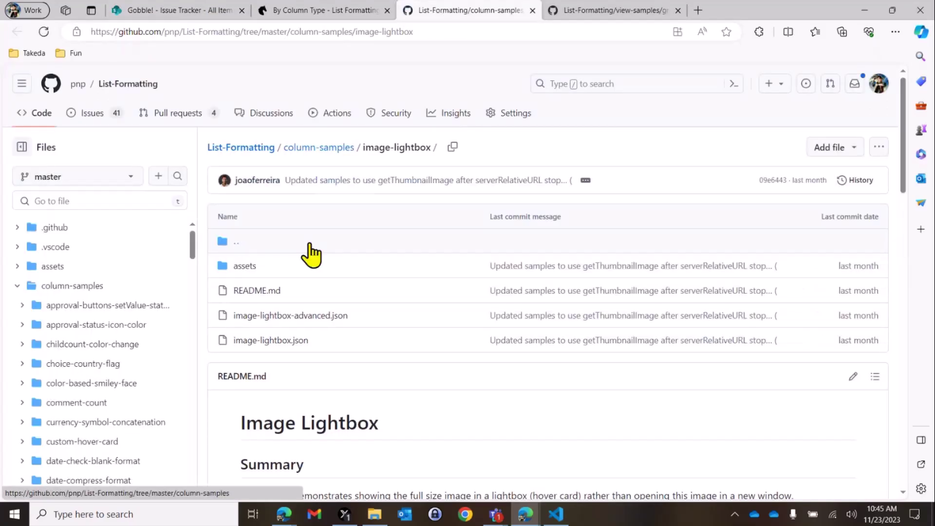
{"action": "left_click", "coordinate": [312, 316]}
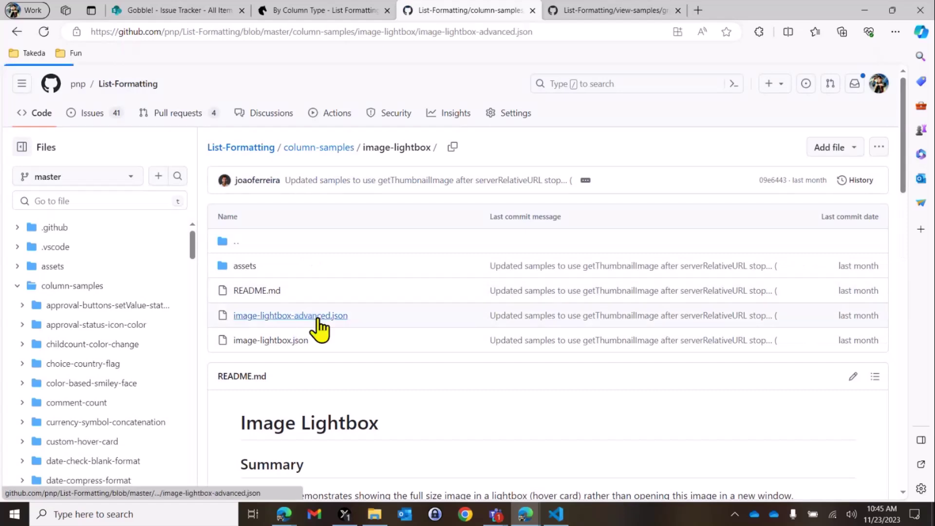
{"action": "left_click", "coordinate": [799, 219]}
{"action": "left_click", "coordinate": [200, 11]}
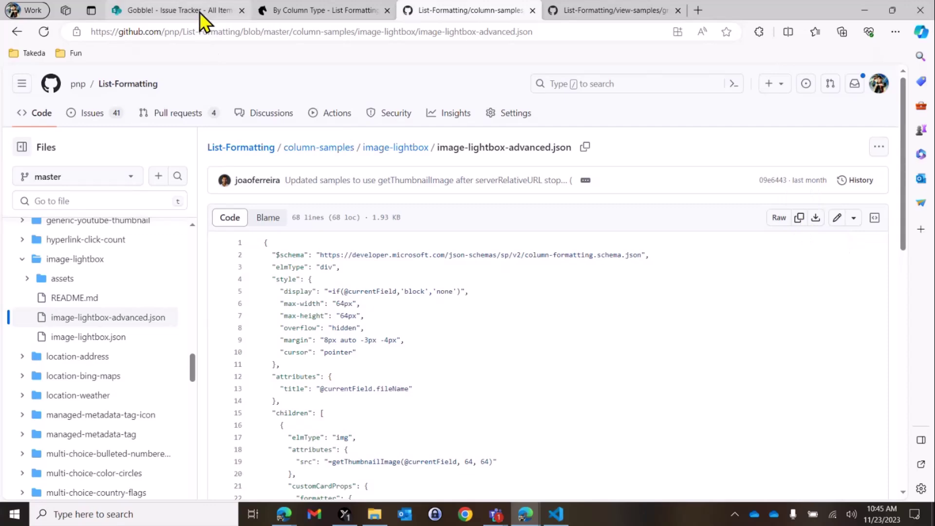
- Replace the Image column's formatting JSON with the copied image-lightbox-advanced code, preview it, save it and close the formatting pane
{"action": "left_click", "coordinate": [609, 232]}
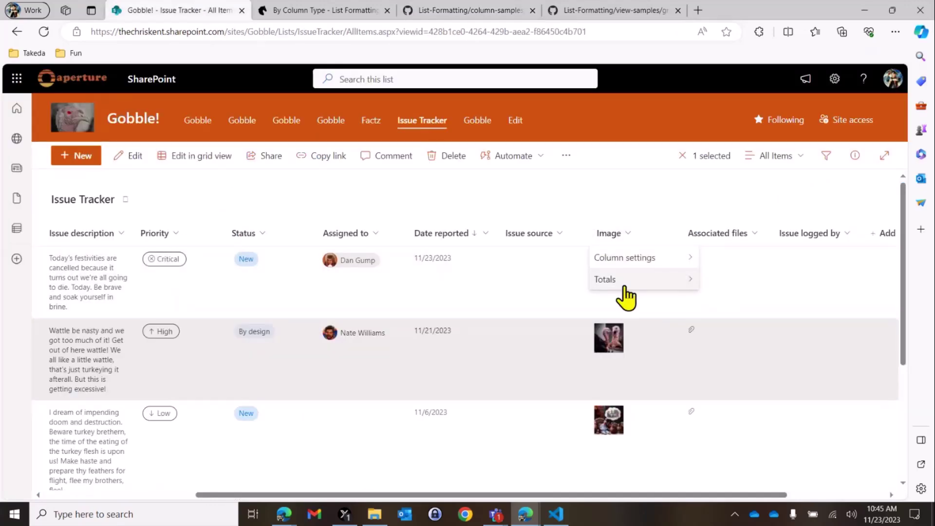
{"action": "mouse_move", "coordinate": [643, 263]}
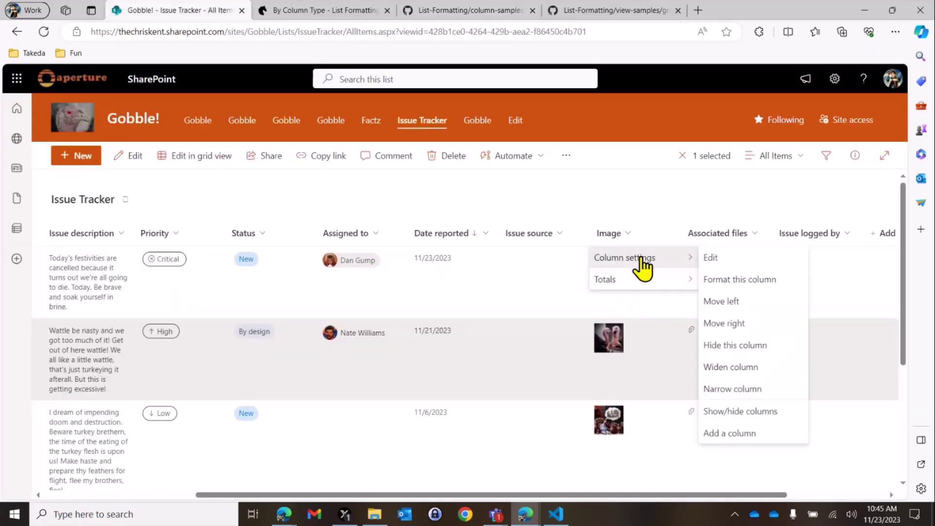
{"action": "left_click", "coordinate": [723, 280]}
{"action": "right_click", "coordinate": [706, 348]}
{"action": "left_click", "coordinate": [658, 387]}
{"action": "key", "text": "ctrl+a"}
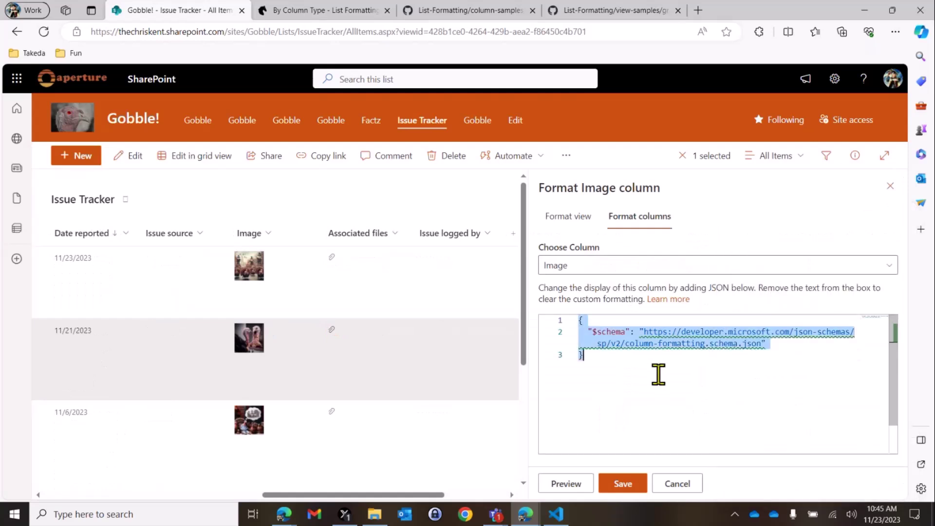
{"action": "key", "text": "ctrl+v"}
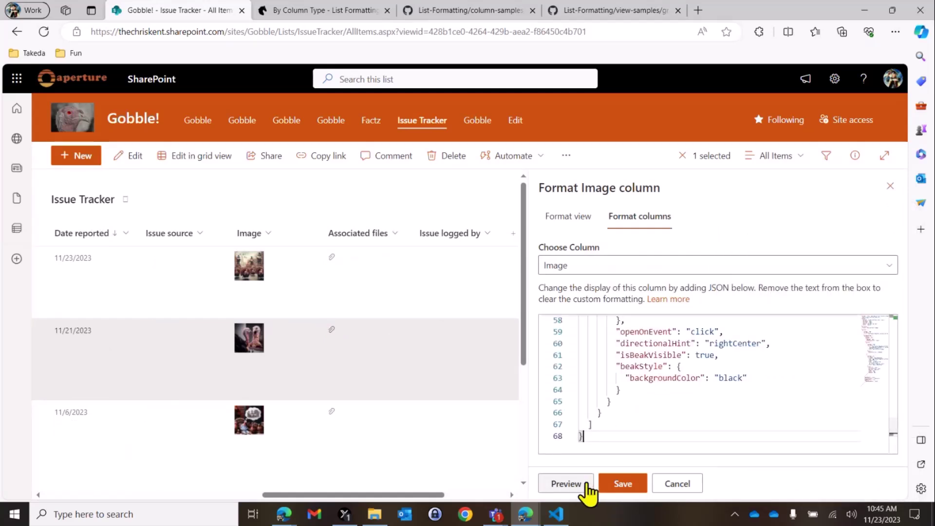
{"action": "left_click", "coordinate": [566, 483]}
{"action": "left_click", "coordinate": [628, 485]}
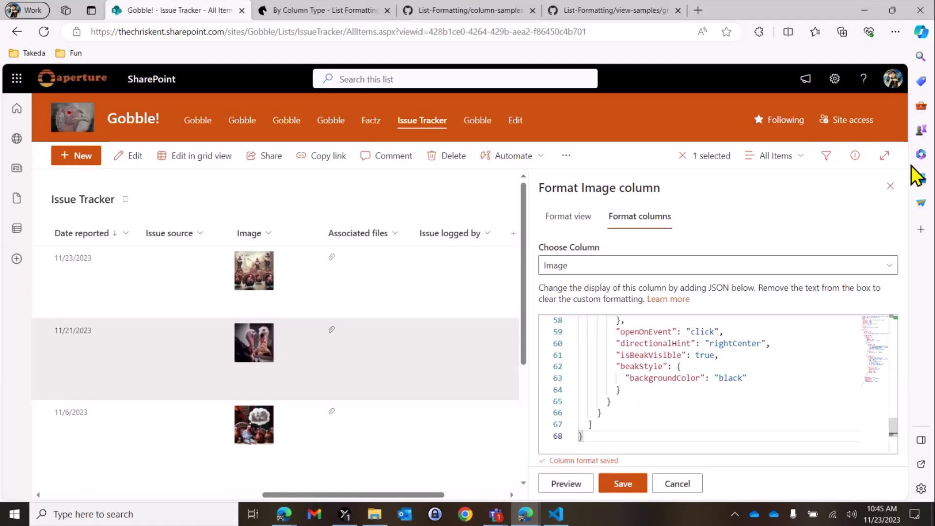
{"action": "left_click", "coordinate": [890, 185]}
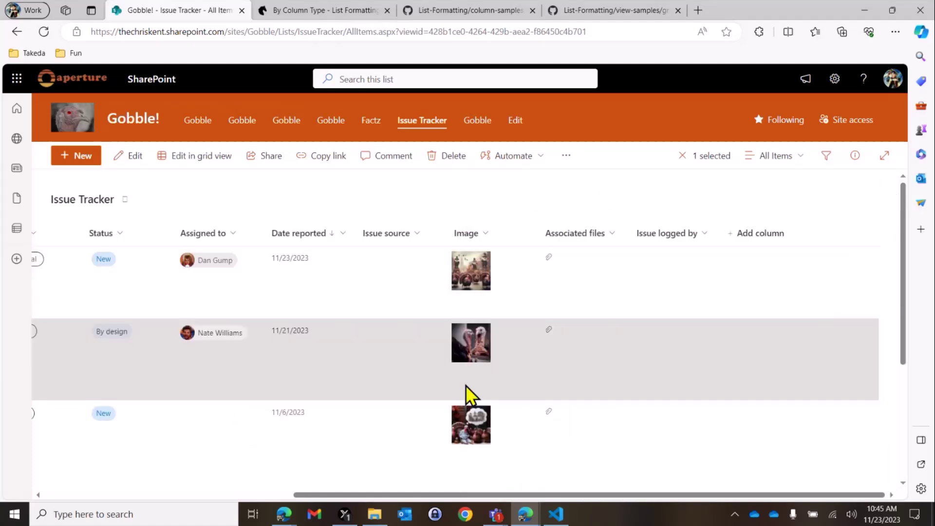
- Look through the Image column's thumbnails and view the enlarged image of the issue reported on 11/23/1941, then dismiss it
{"action": "mouse_move", "coordinate": [476, 422]}
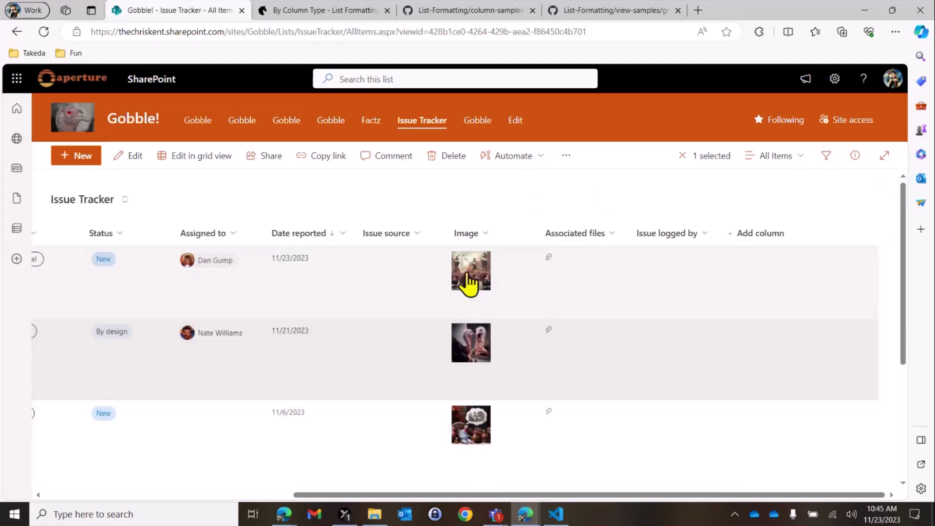
{"action": "scroll", "coordinate": [469, 278], "scroll_direction": "down", "scroll_amount": 1}
{"action": "scroll", "coordinate": [469, 279], "scroll_direction": "down", "scroll_amount": 3}
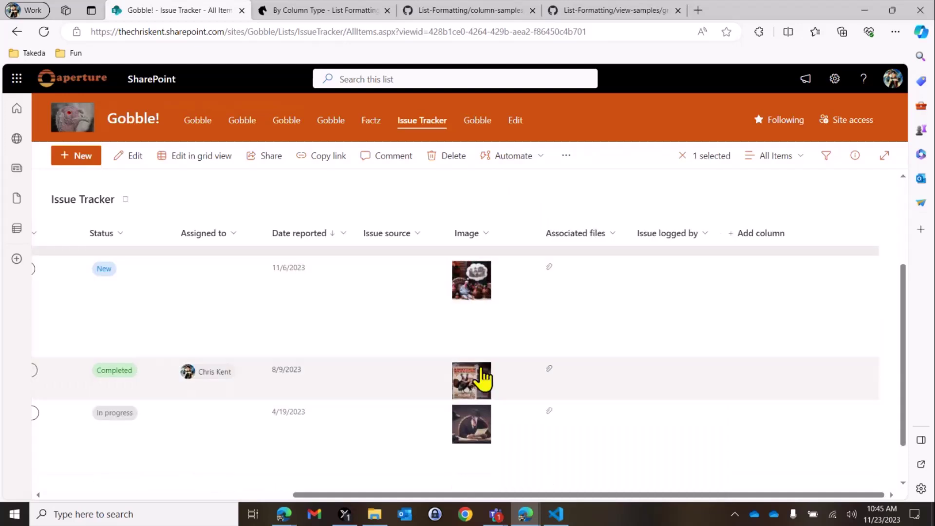
{"action": "mouse_move", "coordinate": [472, 387]}
{"action": "scroll", "coordinate": [472, 388], "scroll_direction": "down", "scroll_amount": 1}
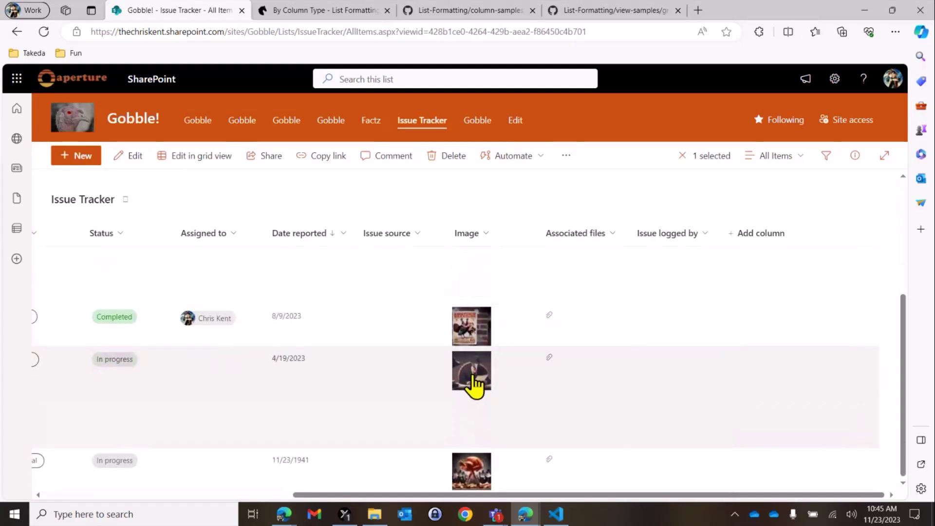
{"action": "mouse_move", "coordinate": [485, 473]}
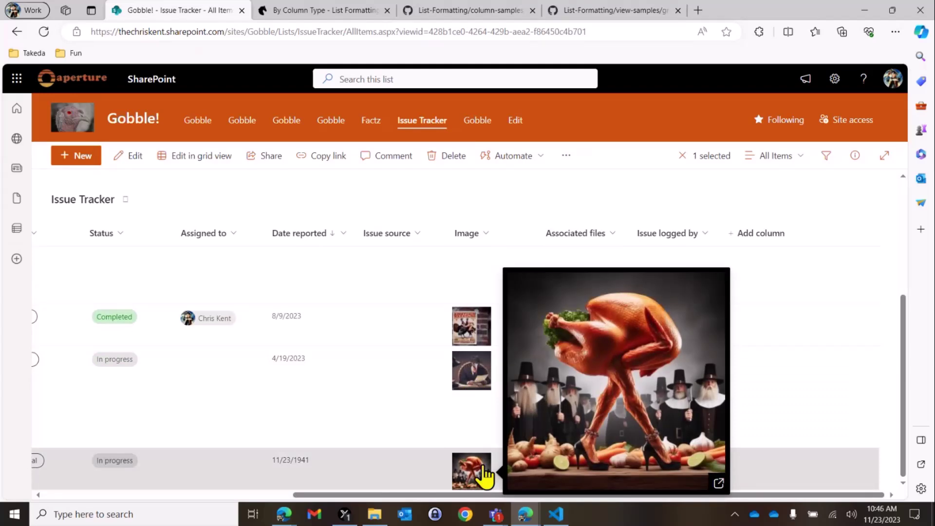
{"action": "left_click", "coordinate": [492, 194]}
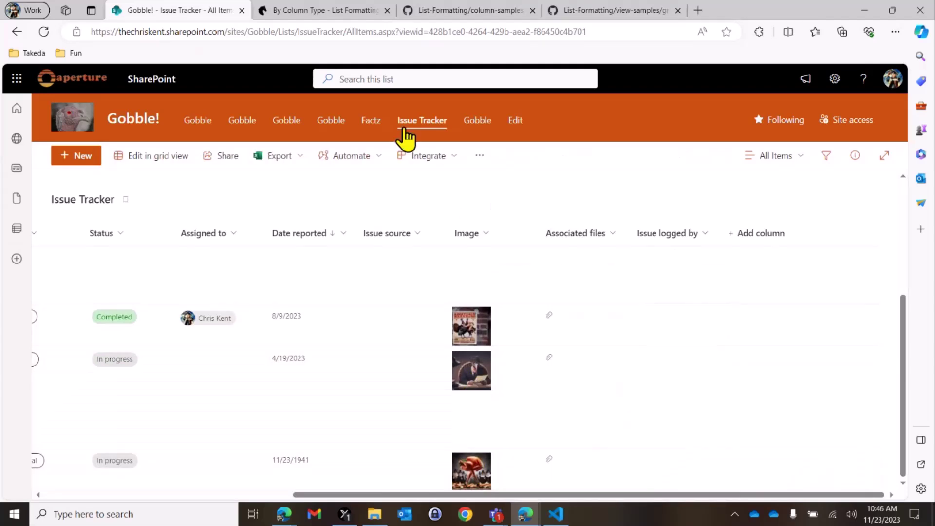
{"action": "left_click", "coordinate": [303, 241]}
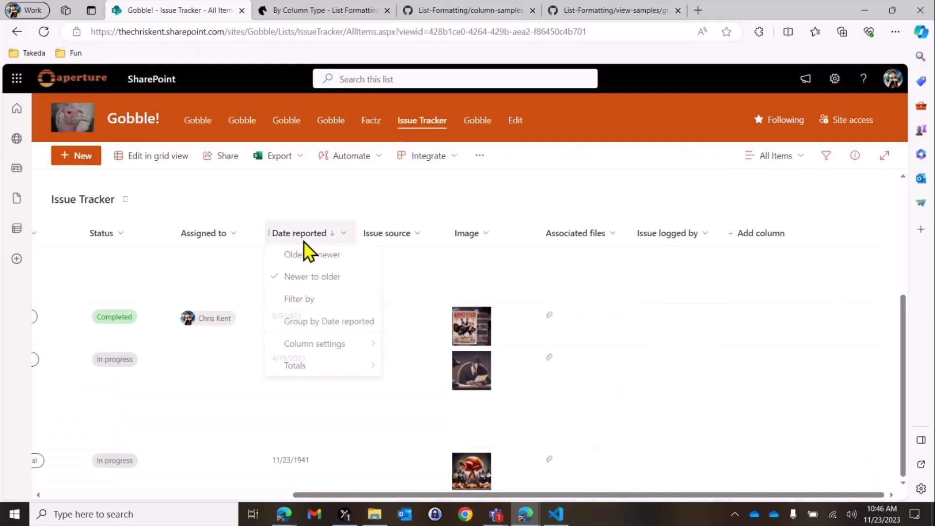
{"action": "mouse_move", "coordinate": [343, 348]}
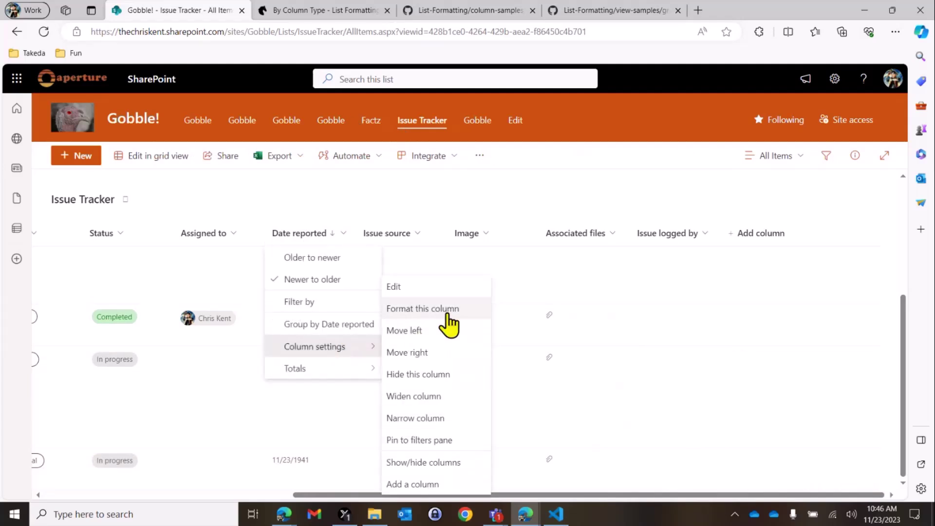
{"action": "left_click", "coordinate": [334, 198]}
- Open the Date reported column's formatting in advanced JSON mode and expand the list to fill the page
{"action": "left_click_drag", "start_coordinate": [335, 495], "coordinate": [167, 494]}
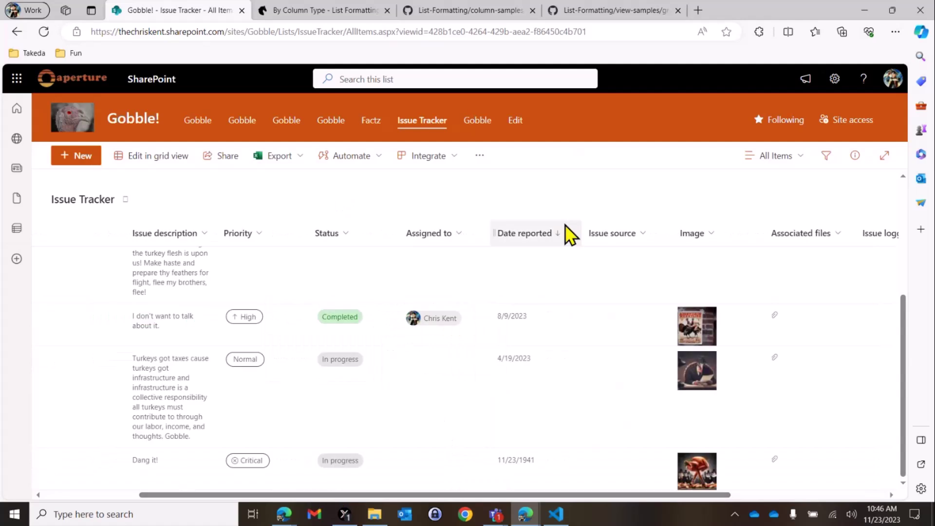
{"action": "left_click", "coordinate": [565, 230]}
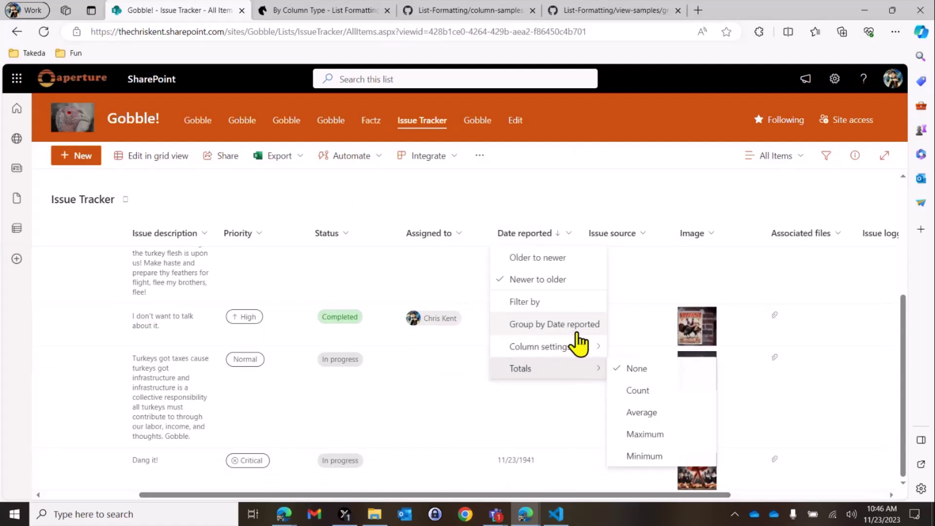
{"action": "mouse_move", "coordinate": [592, 347]}
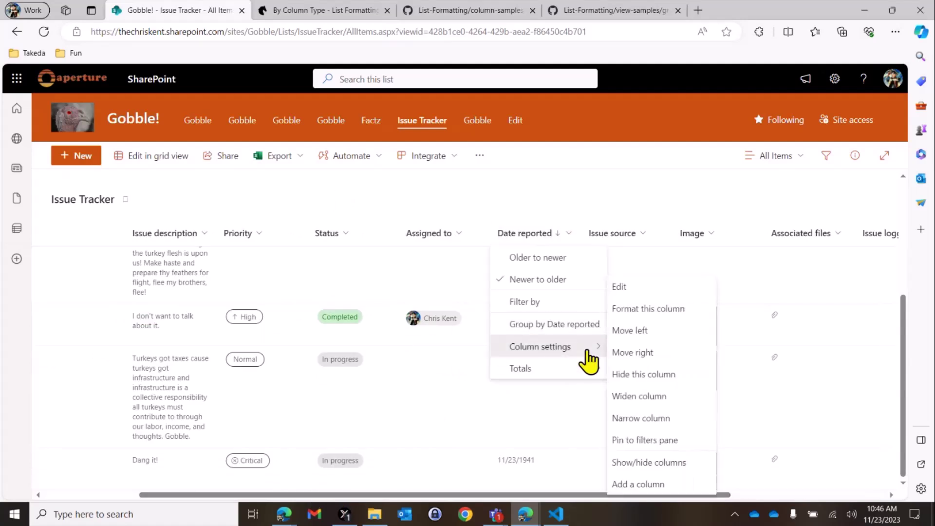
{"action": "left_click", "coordinate": [666, 310]}
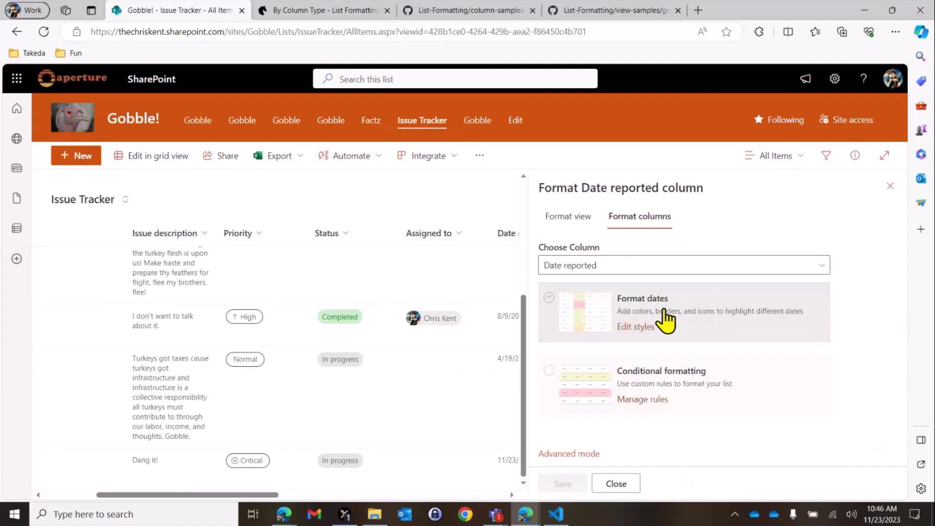
{"action": "left_click", "coordinate": [885, 156]}
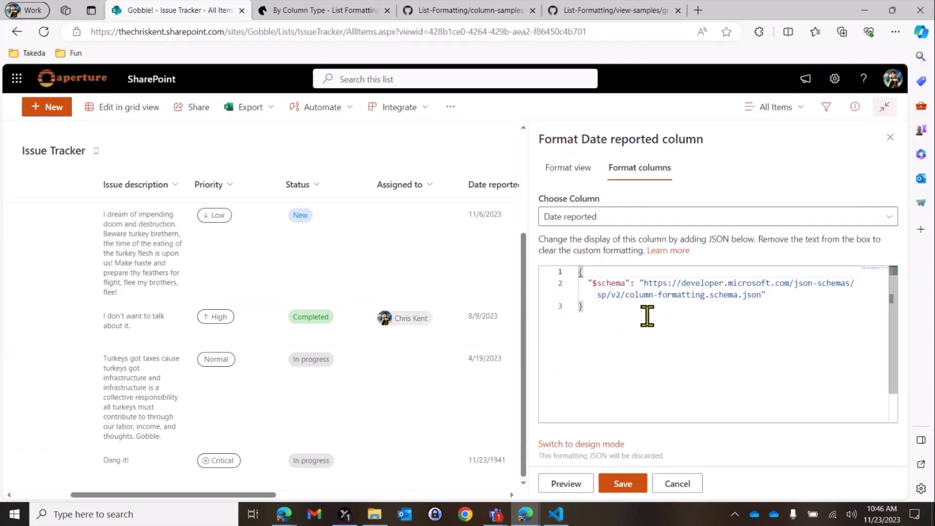
{"action": "left_click", "coordinate": [786, 282]}
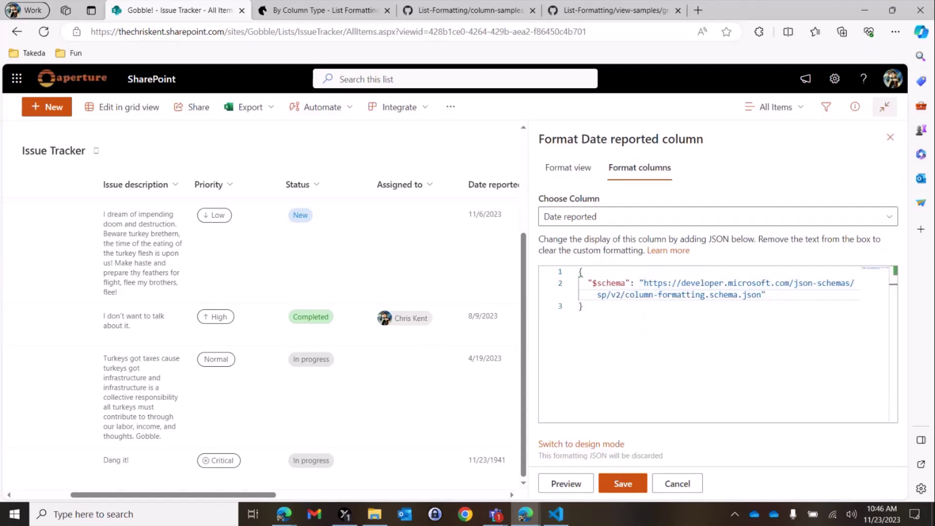
{"action": "key", "text": "alt+Tab"}
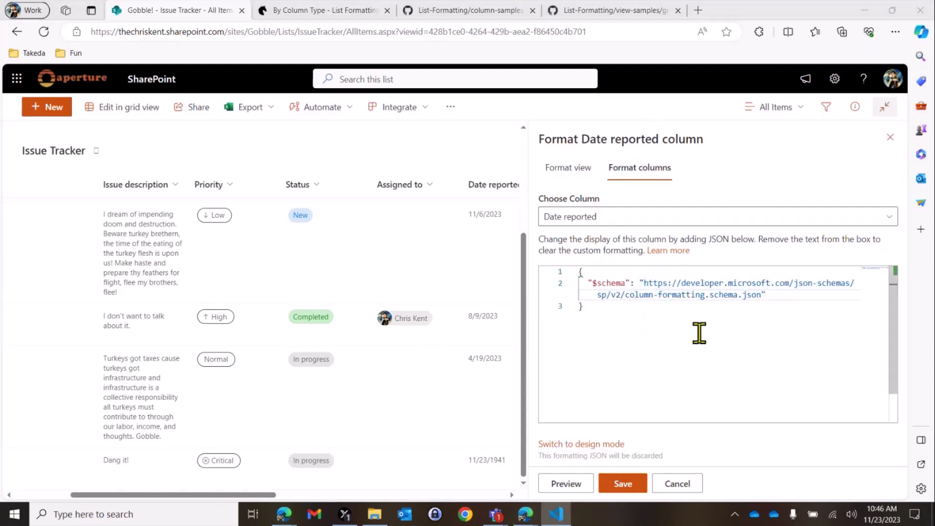
{"action": "left_click", "coordinate": [817, 288]}
{"action": "type", "text": ","}
{"action": "key", "text": "Return"}
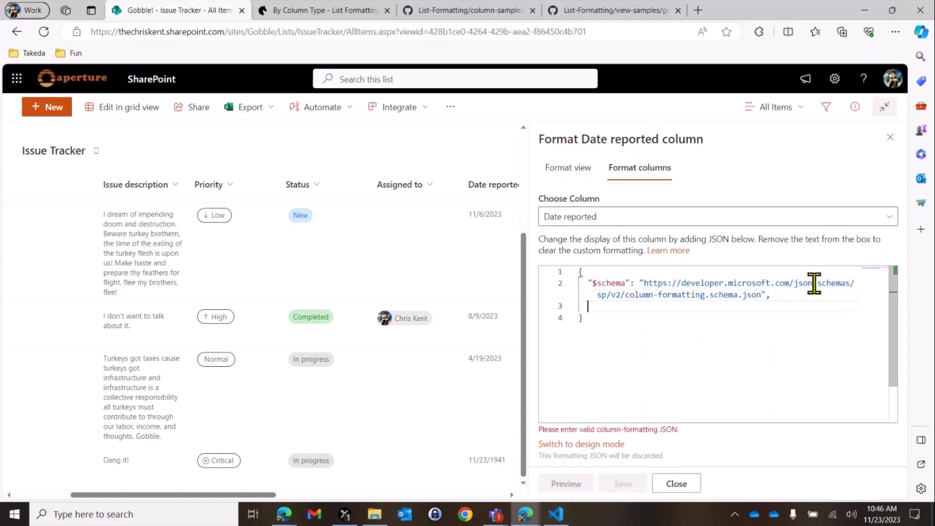
{"action": "type", "text": "\"elmType\": \"span\""}
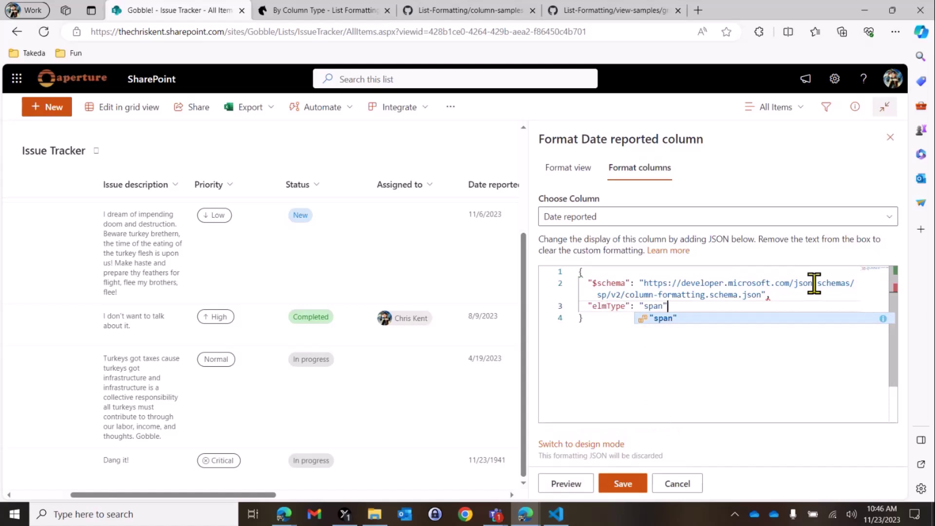
{"action": "type", "text": ","}
{"action": "key", "text": "Return"}
{"action": "type", "text": "\"txtConte"}
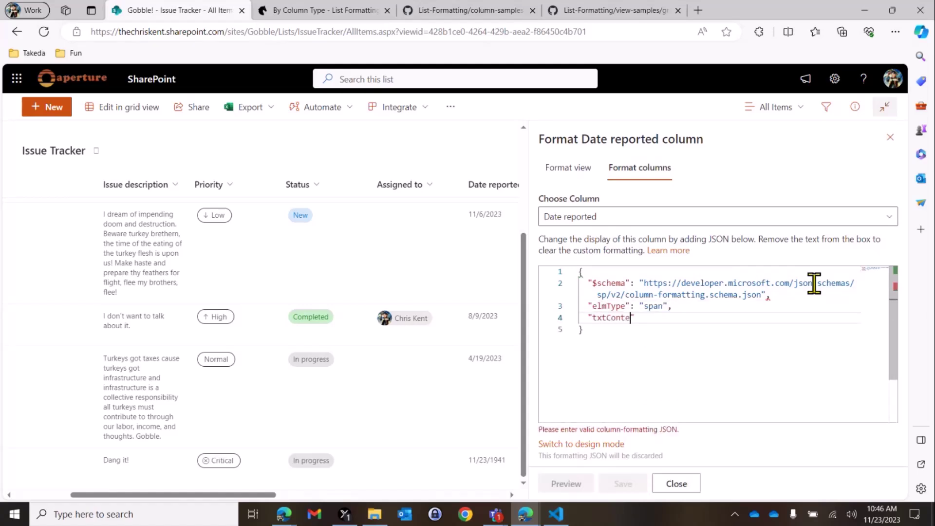
{"action": "type", "text": "nt\": \"@currentField"}
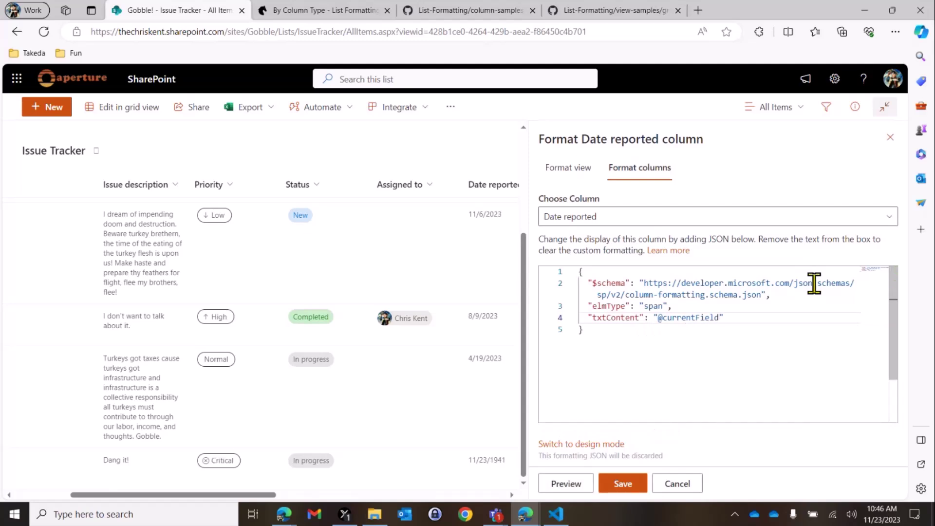
{"action": "left_click", "coordinate": [584, 490]}
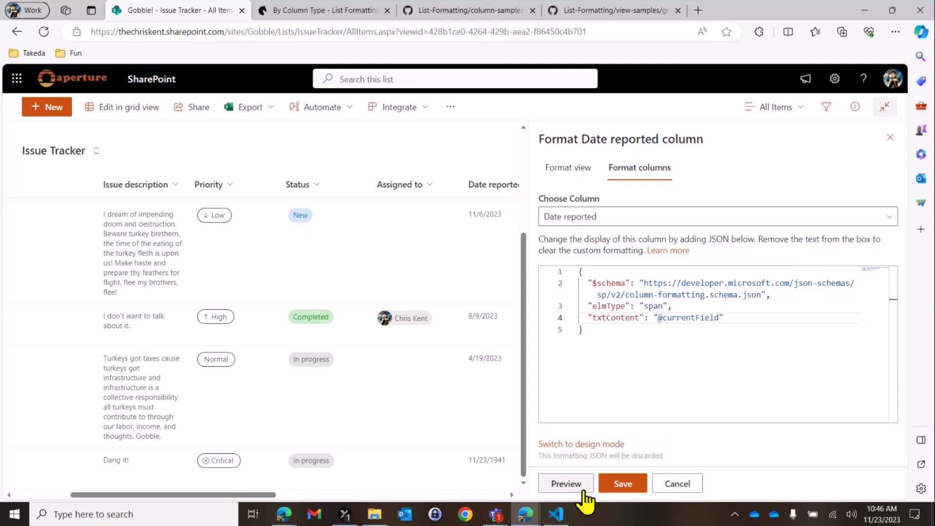
{"action": "left_click_drag", "start_coordinate": [273, 495], "coordinate": [349, 496]}
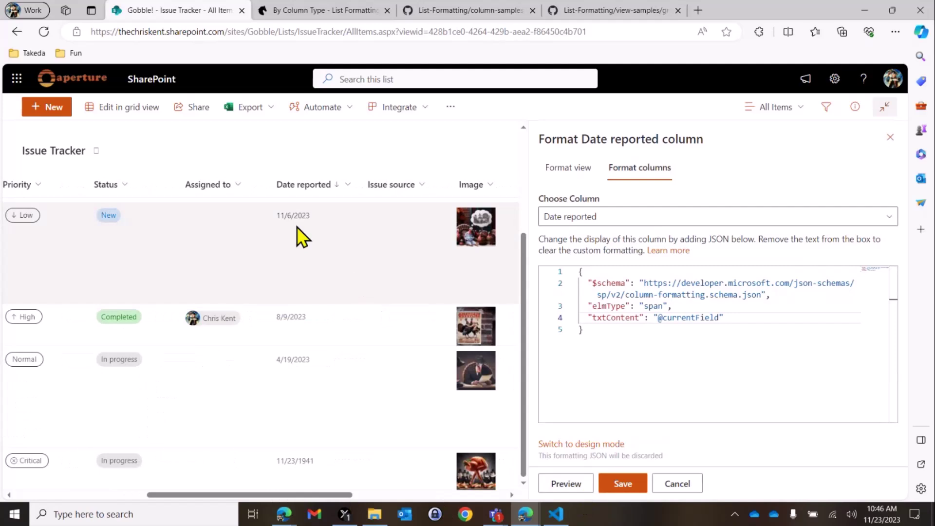
{"action": "left_click", "coordinate": [720, 317]}
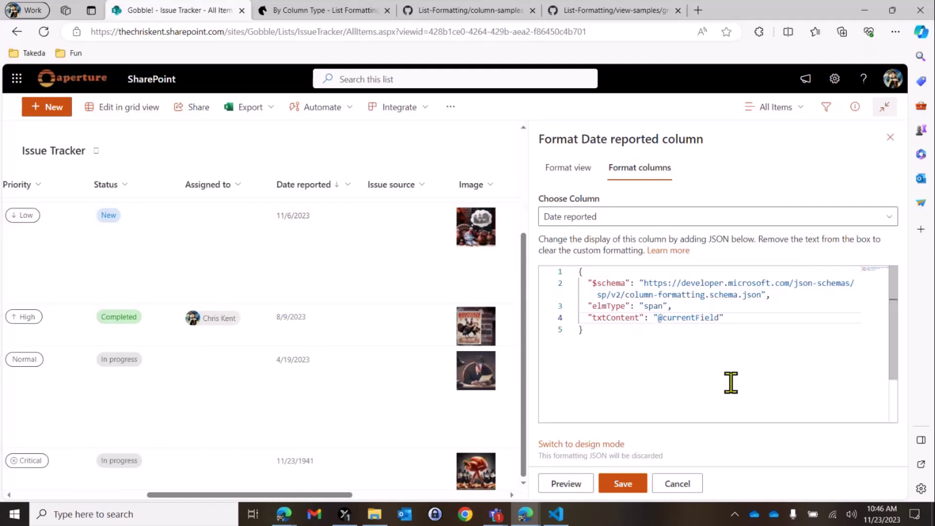
{"action": "type", "text": ".displayValue"}
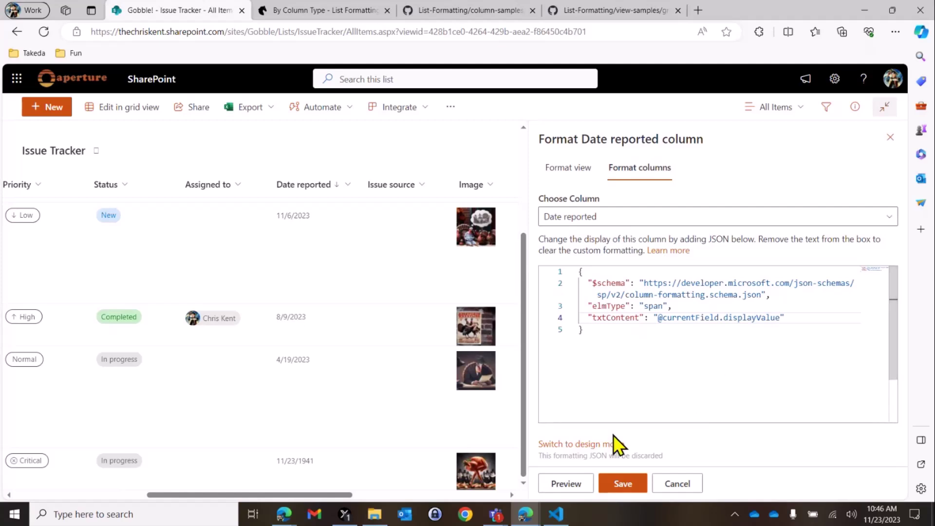
{"action": "left_click", "coordinate": [565, 484]}
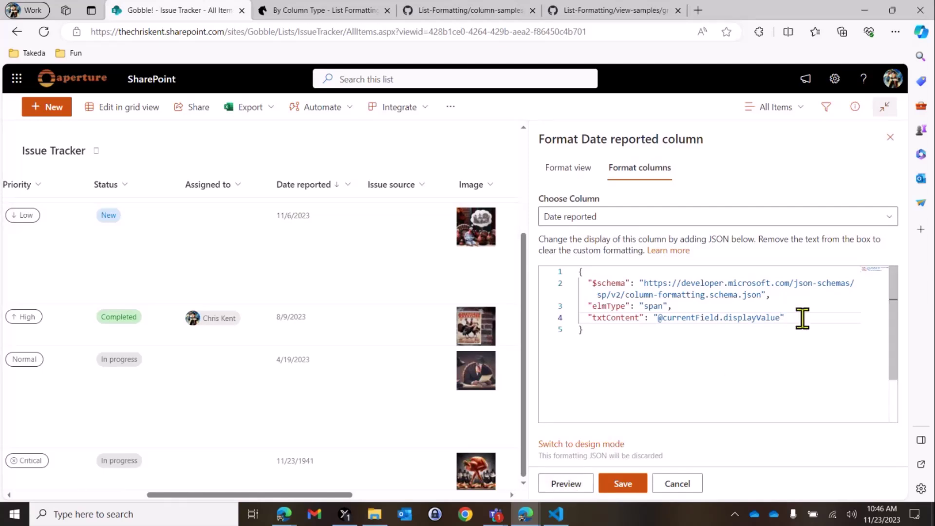
{"action": "left_click_drag", "start_coordinate": [779, 319], "coordinate": [720, 318]}
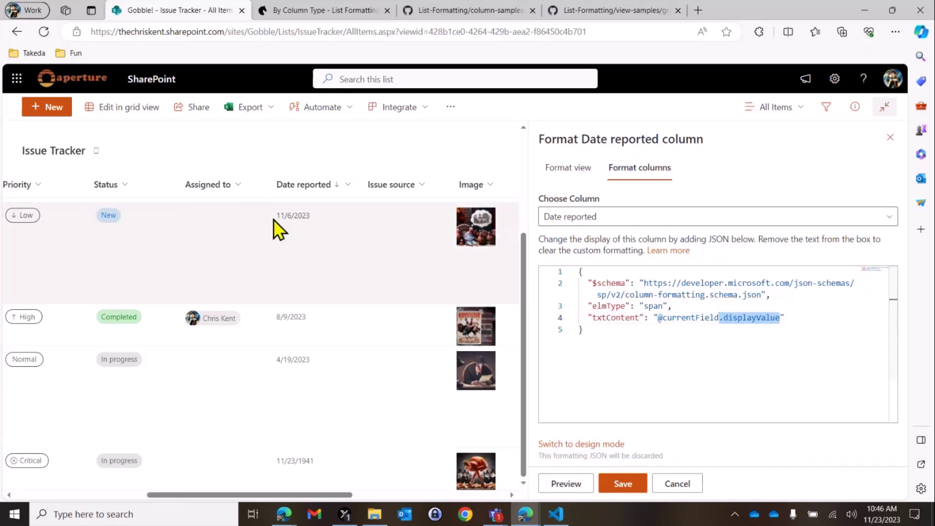
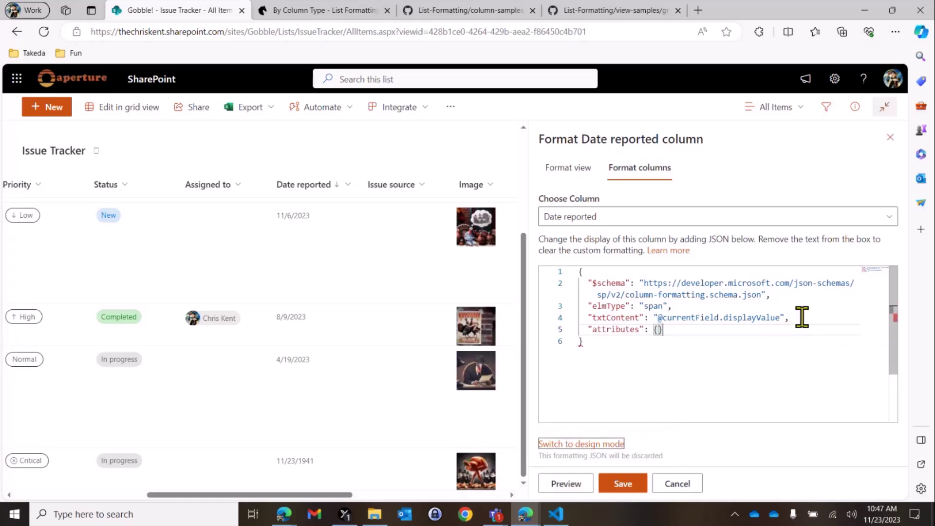
- Dismiss the prompt to switch to design mode and start a "class" property inside the Date reported JSON's attributes object
{"action": "key", "text": "Return"}
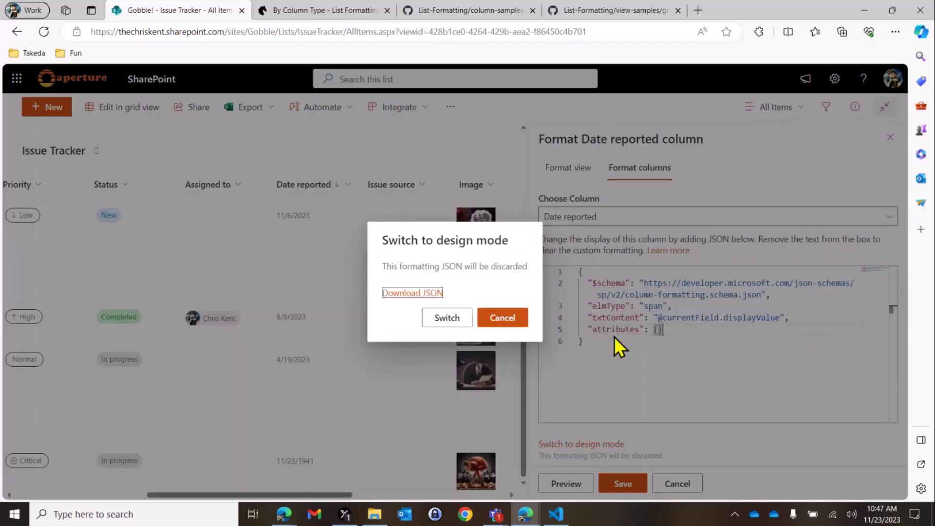
{"action": "left_click", "coordinate": [501, 319]}
{"action": "key", "text": "Return"}
{"action": "type", "text": "\"class\""}
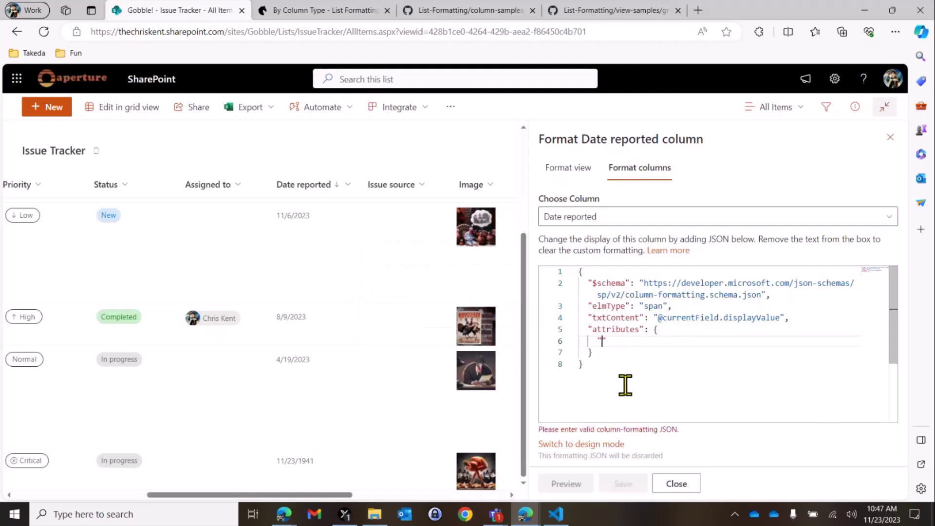
{"action": "type", "text": ": "}
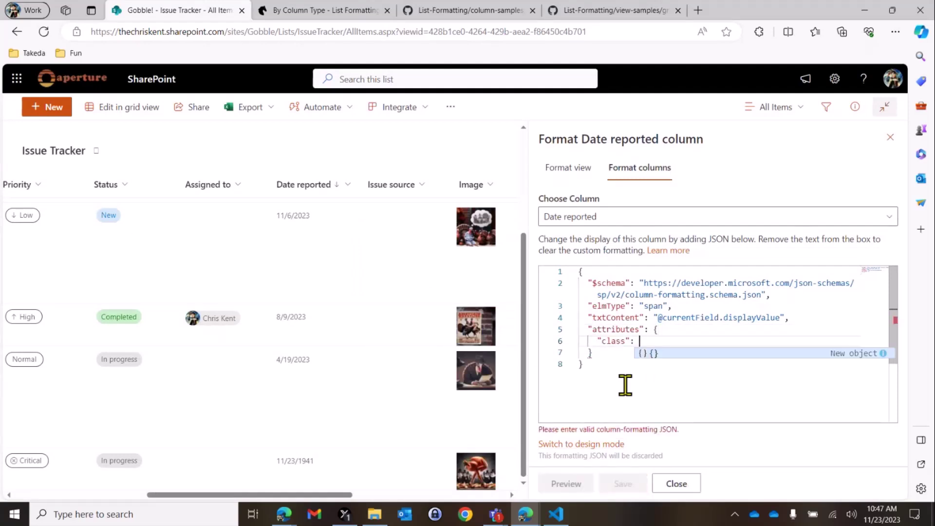
{"action": "type", "text": "\"=if"}
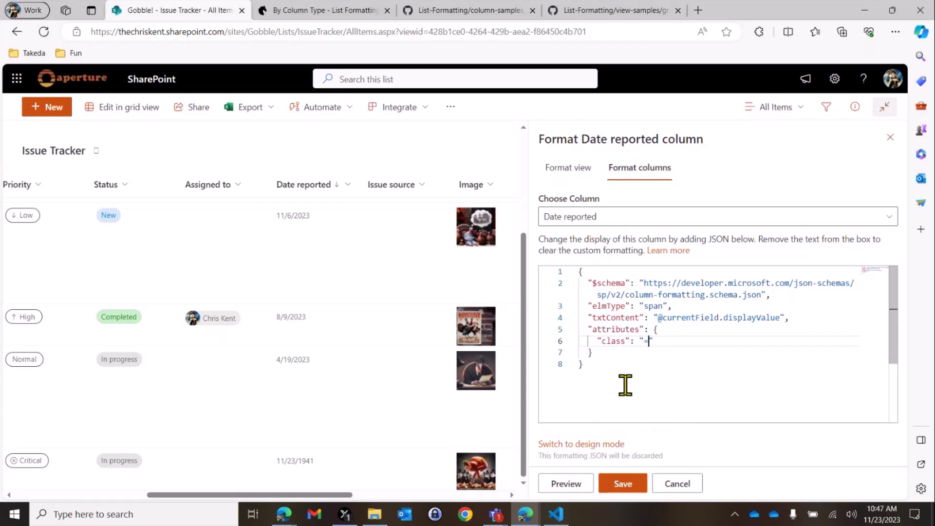
{"action": "type", "text": "(@currentField"}
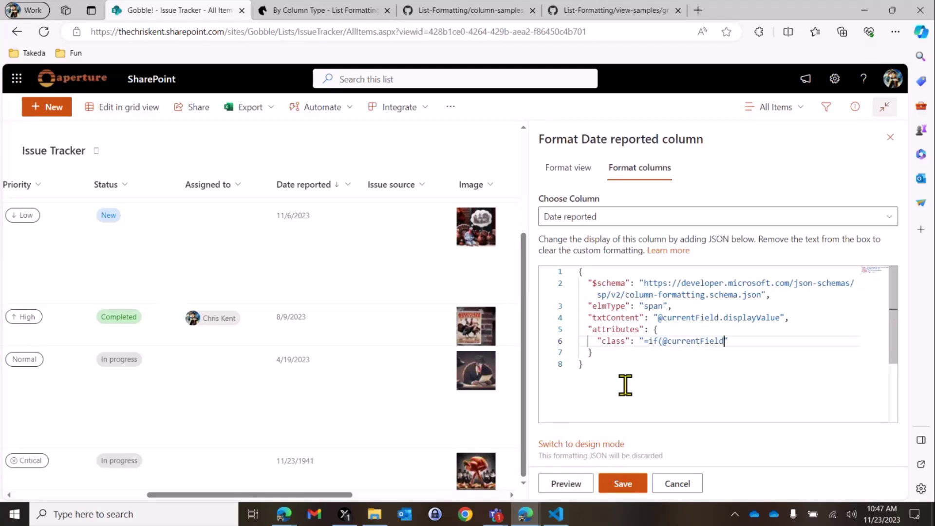
{"action": "type", "text": " < addDays"}
{"action": "type", "text": "(@now"}
{"action": "type", "text": ", -"}
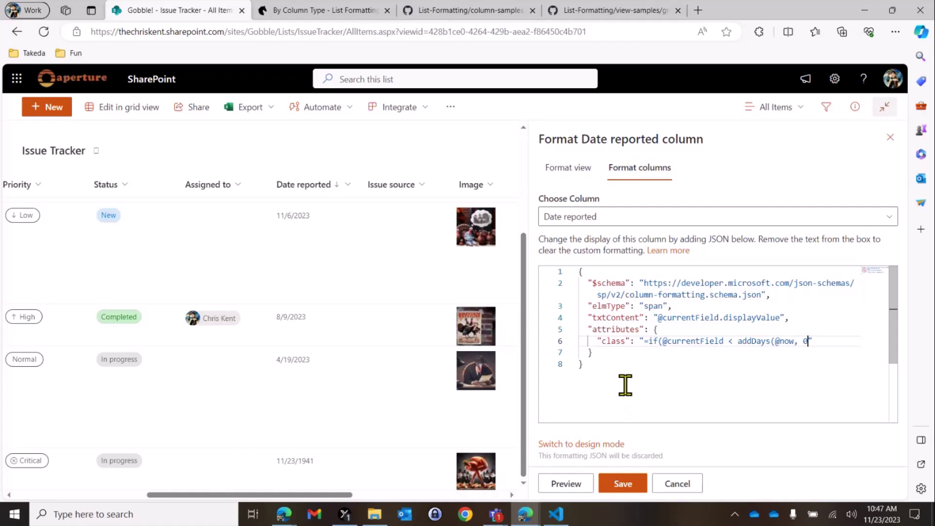
{"action": "type", "text": "7"}
{"action": "type", "text": ")"}
{"action": "type", "text": ", "}
- Finish the class expression with 'ms-fontColor-red ms-fontWeight-bold' as the true result and '' otherwise, and preview it across the listed dates
{"action": "type", "text": "'ms-fontCo"}
{"action": "type", "text": "lor-red ms-0"}
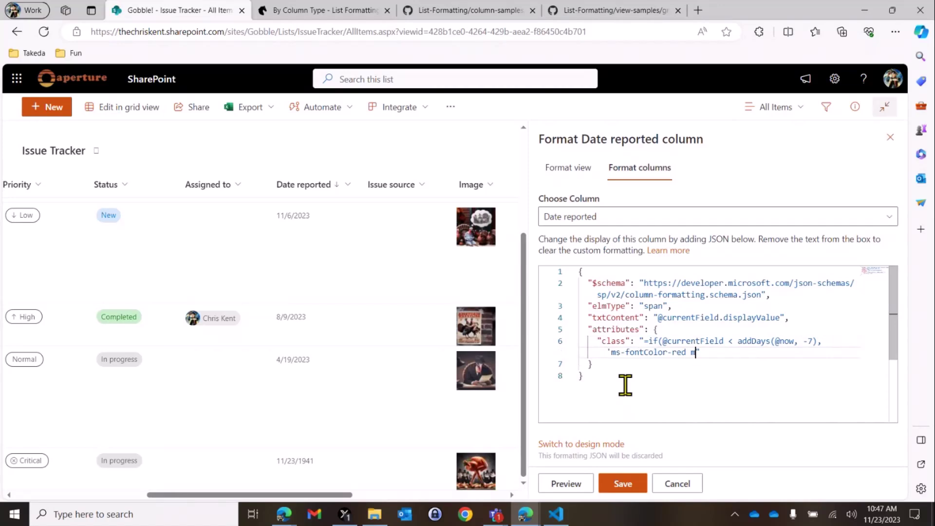
{"action": "key", "text": "BackSpace"}
{"action": "type", "text": "fontWeight"}
{"action": "type", "text": "-bold',''"}
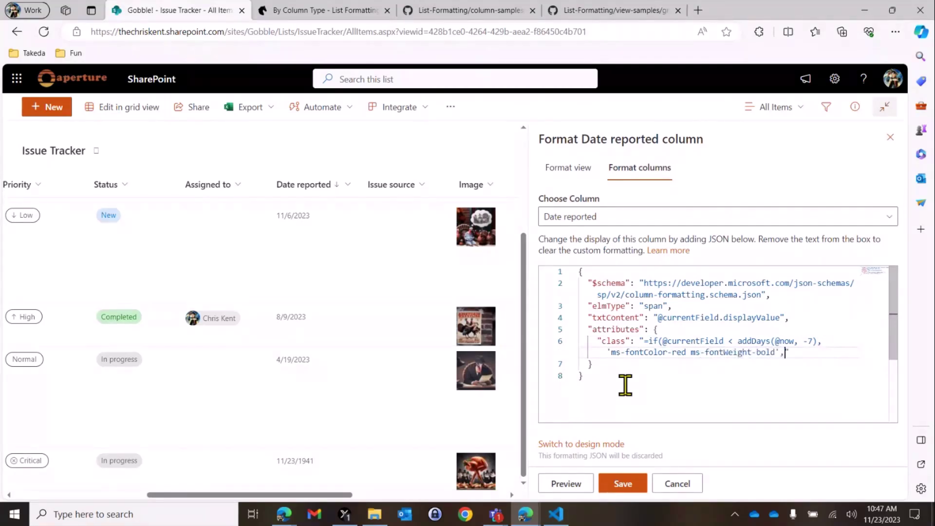
{"action": "type", "text": ")"}
{"action": "left_click", "coordinate": [575, 492]}
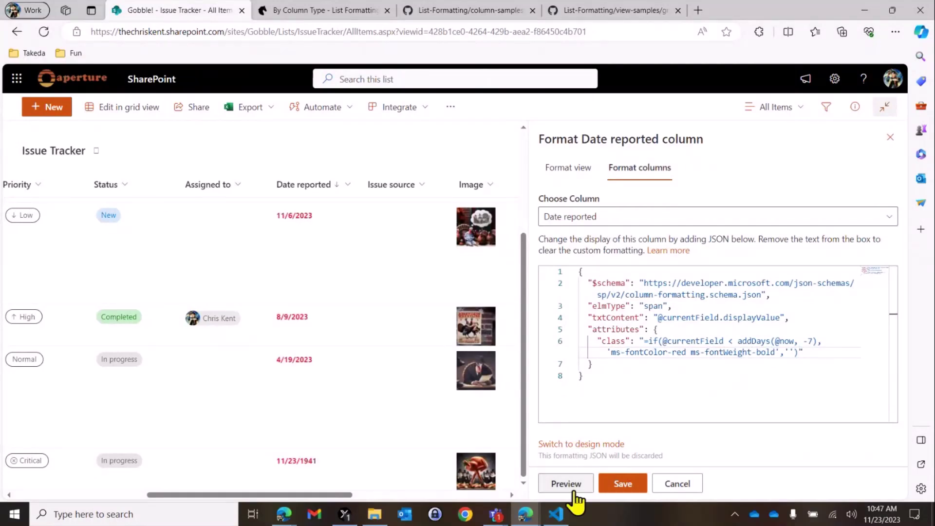
{"action": "scroll", "coordinate": [420, 314], "scroll_direction": "up", "scroll_amount": 2}
{"action": "scroll", "coordinate": [420, 313], "scroll_direction": "up", "scroll_amount": 2}
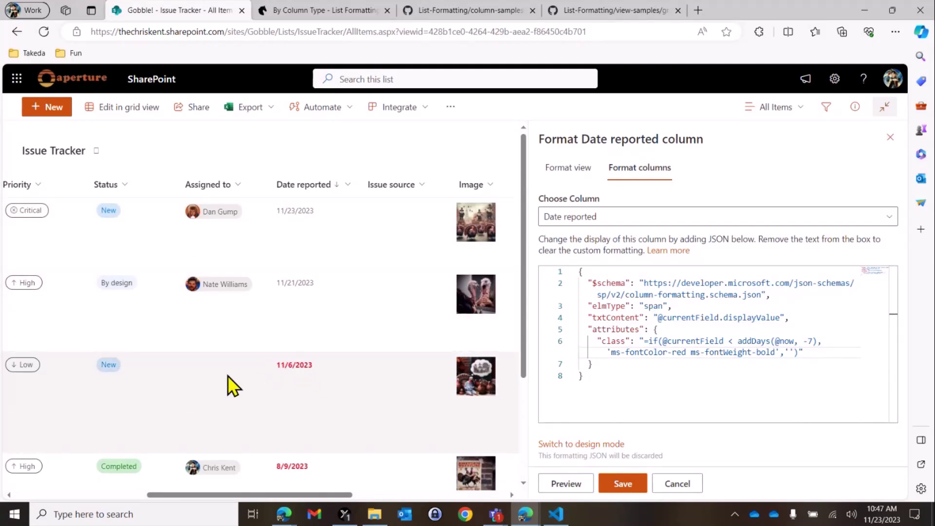
{"action": "scroll", "coordinate": [227, 375], "scroll_direction": "down", "scroll_amount": 1}
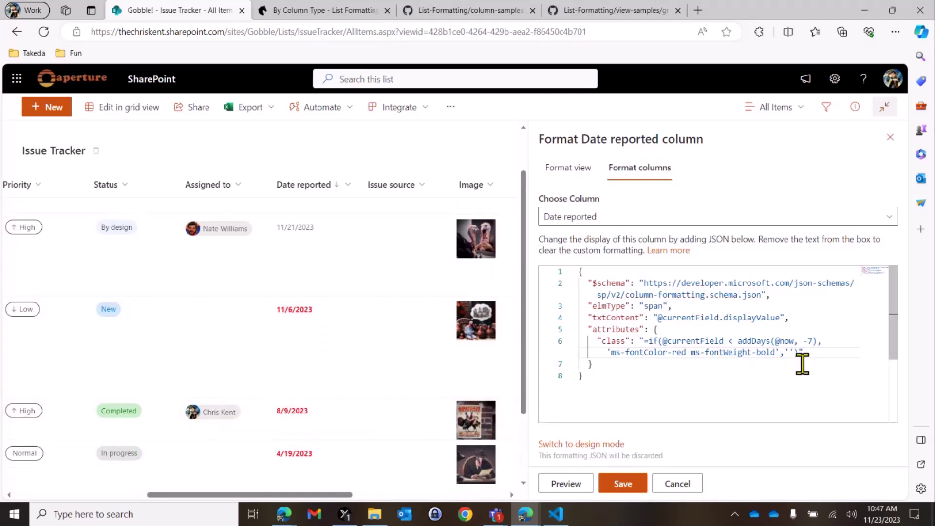
{"action": "left_click", "coordinate": [818, 340]}
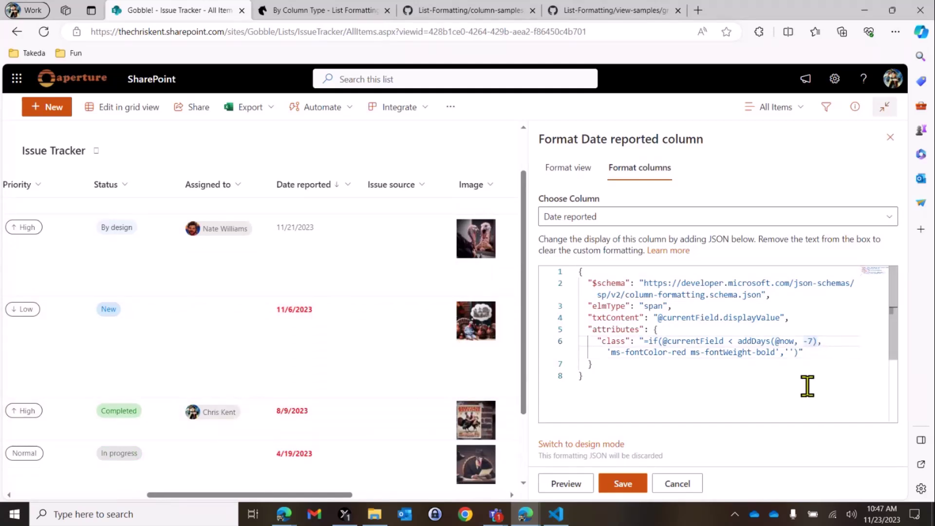
{"action": "type", "text": "&& ["}
{"action": "type", "text": "$Status"}
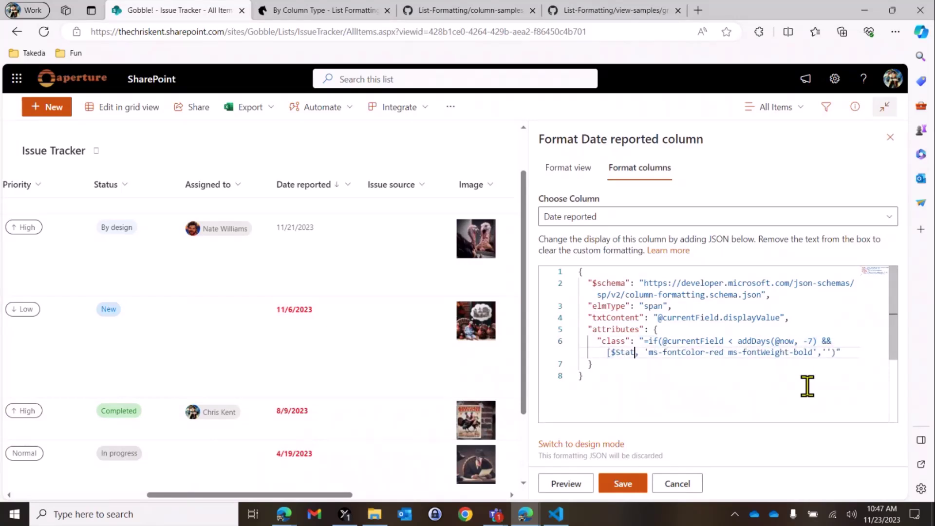
{"action": "type", "text": "]!='Co"}
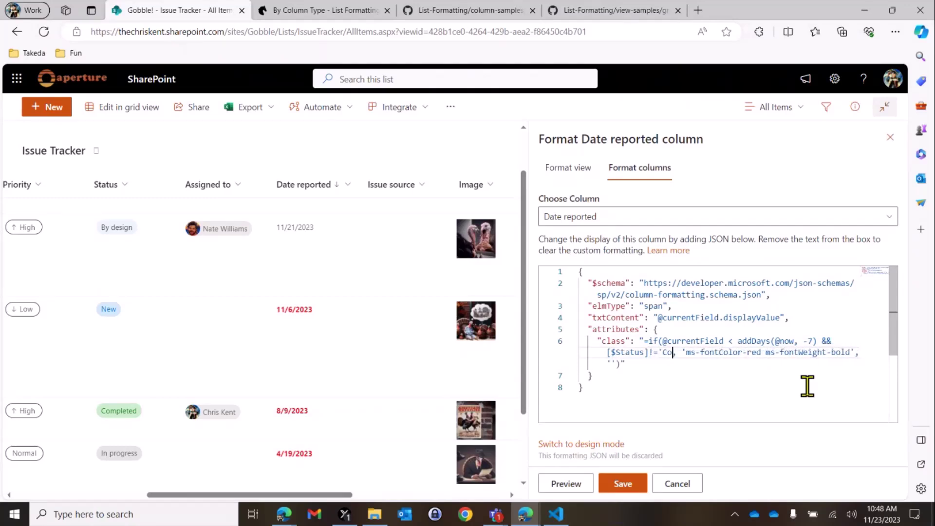
{"action": "type", "text": "mpleted'"}
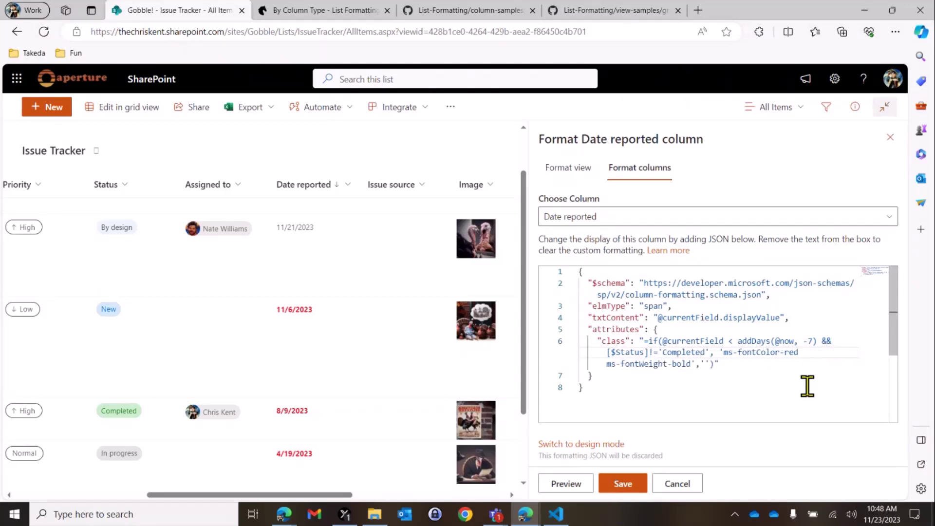
{"action": "left_click", "coordinate": [579, 482]}
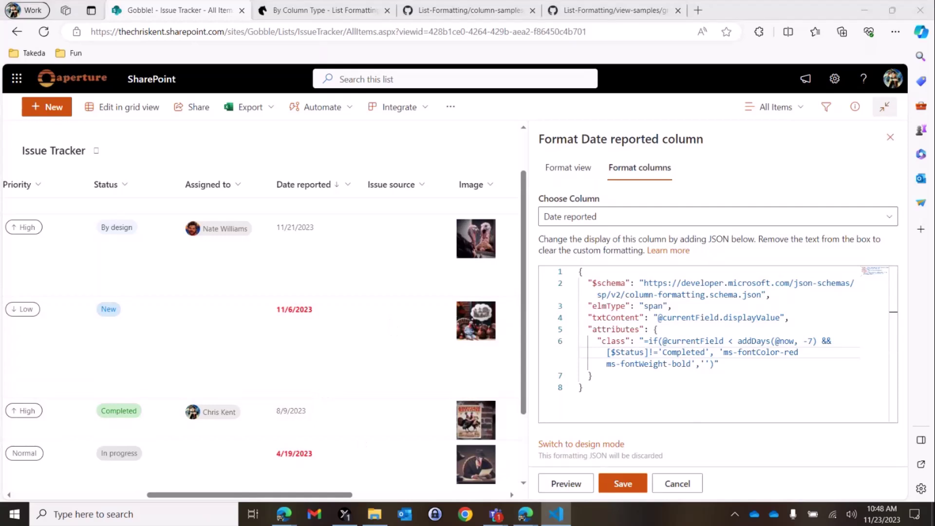
- Replace the Date reported JSON with the prepared version whose class condition checks Status against 'New', 'In progress' and 'Blocked', save it and close the formatting pane
{"action": "left_click", "coordinate": [722, 382]}
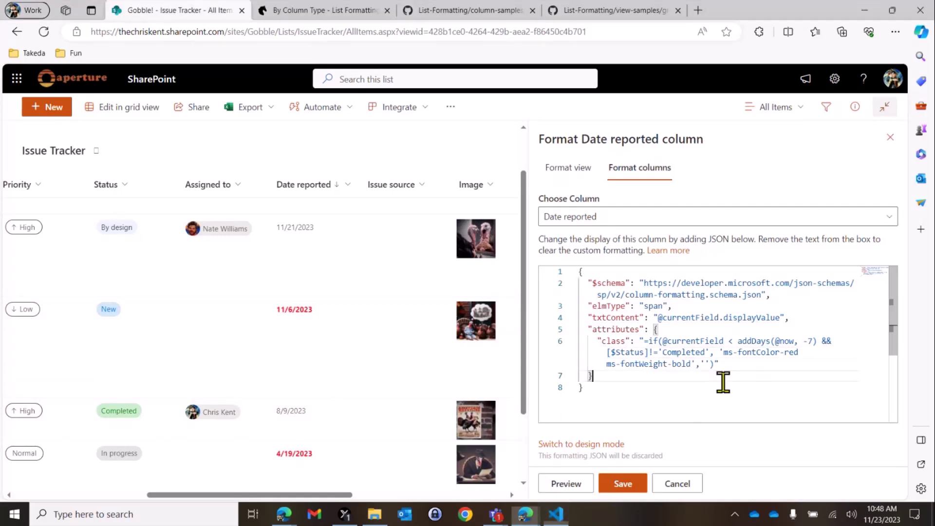
{"action": "key", "text": "ctrl+a"}
{"action": "type", "text": "{   \"$schema\": \"https://developer.microsoft.com/json-schemas/sp/v2/column-formatting.schema.json\",   \"elmType\": \"span\",   \"txtContent\": \"@currentField.displayValue\",   \"attributes\": {     \"class\": \"=if(@currentField < addDays(@now,-7) && ([$Status]=='New' || [$Status]=='In progress' && [$Status]=='Blocked'),'ms-fontColor-red ms-fontWeight-bold','')\"   } }"}
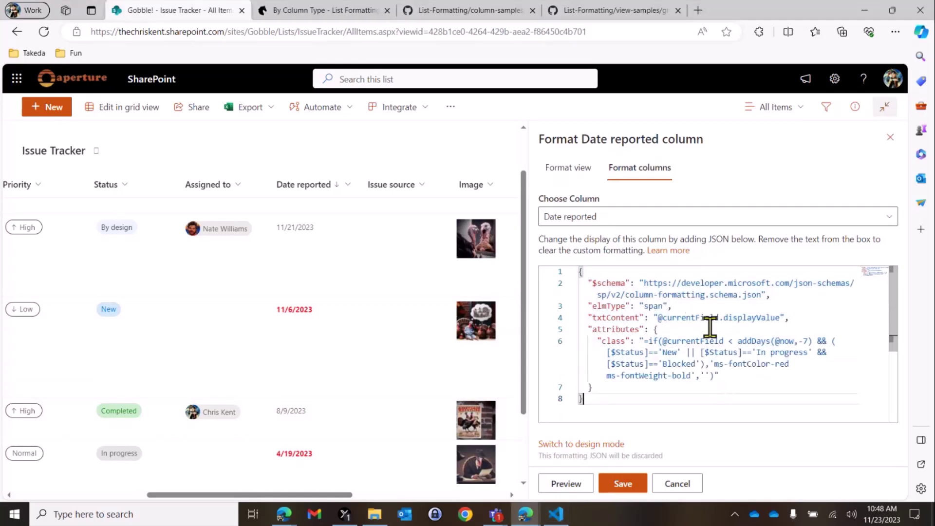
{"action": "left_click", "coordinate": [827, 341]}
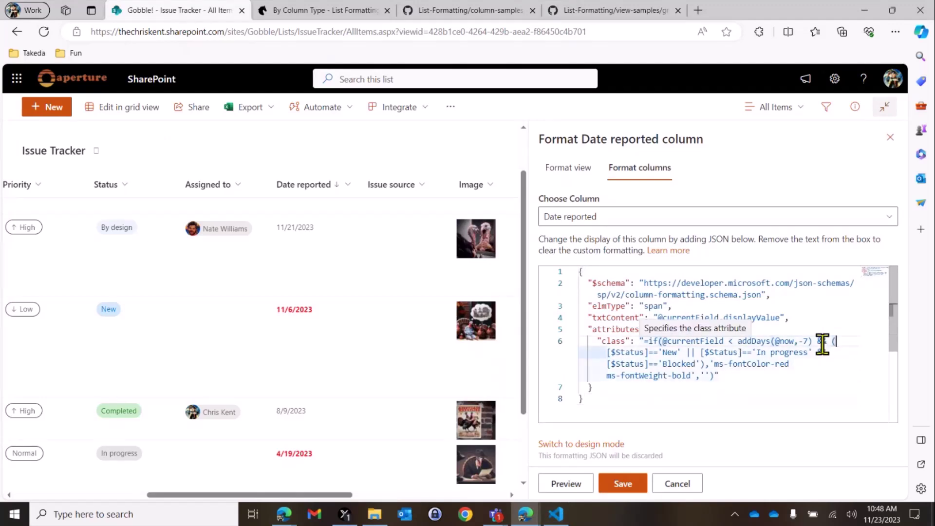
{"action": "left_click", "coordinate": [766, 352]}
{"action": "left_click", "coordinate": [673, 352]}
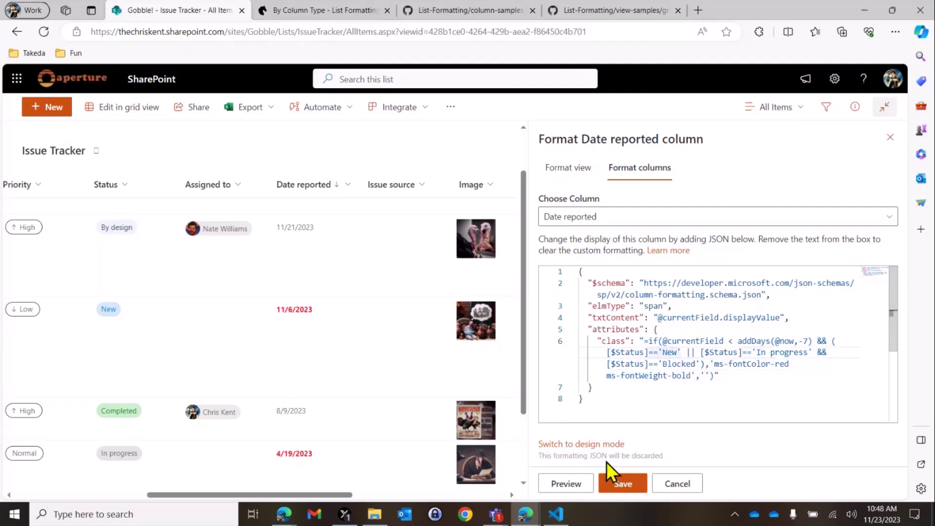
{"action": "left_click", "coordinate": [625, 485]}
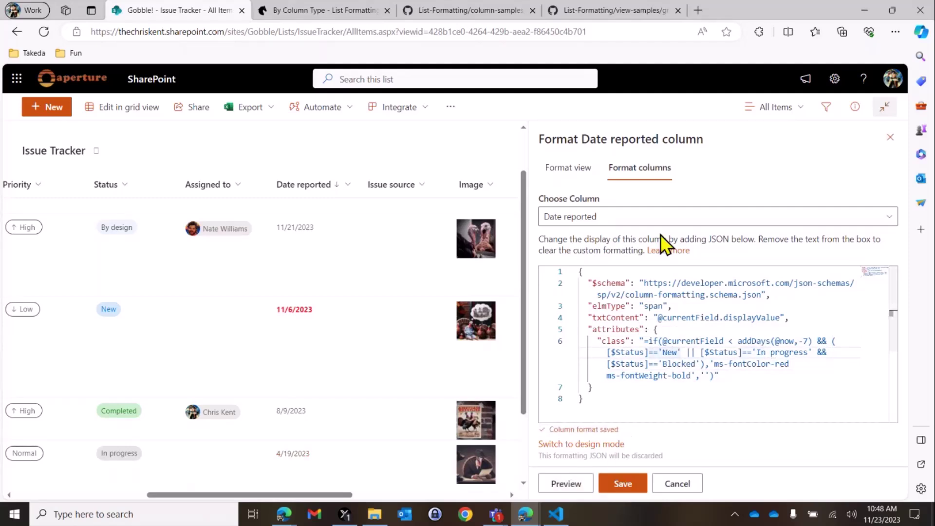
{"action": "left_click", "coordinate": [890, 137]}
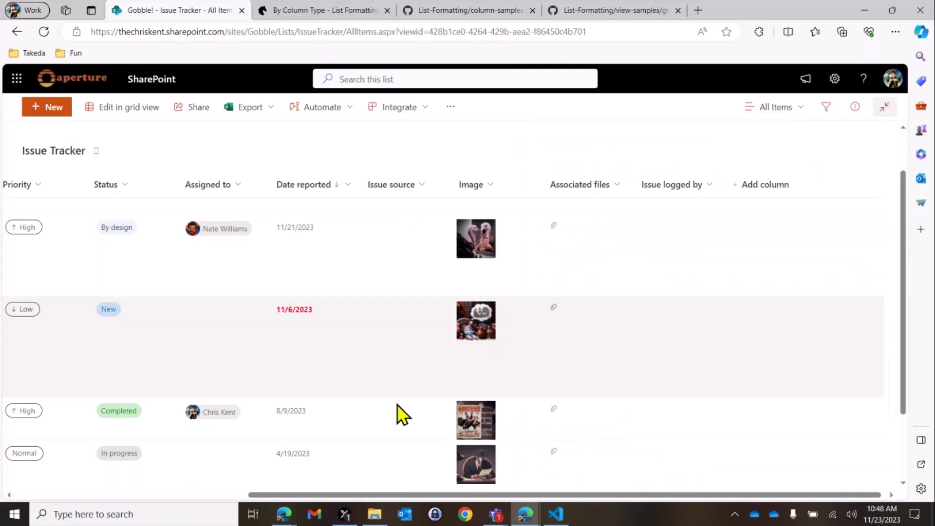
- Open the Excessive Wattle issue's form and look through its fields
{"action": "left_click_drag", "start_coordinate": [349, 496], "coordinate": [141, 492]}
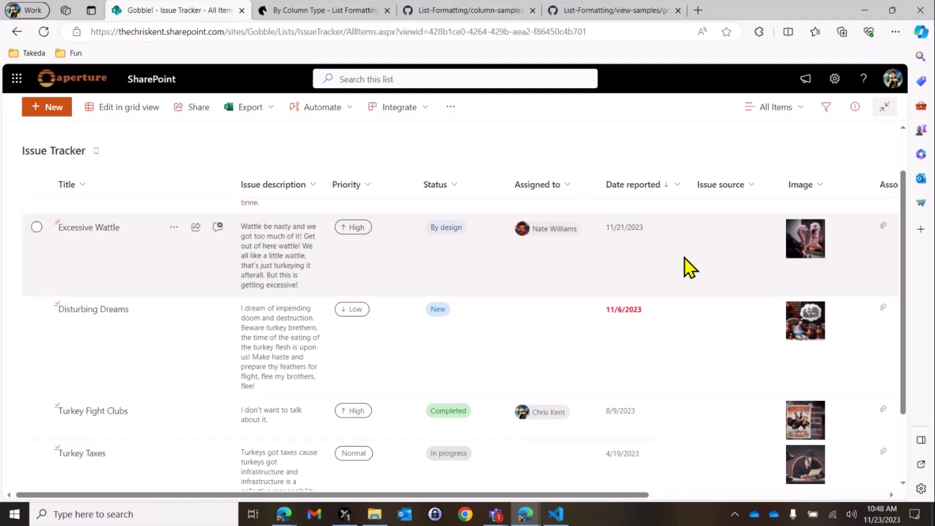
{"action": "left_click", "coordinate": [685, 258]}
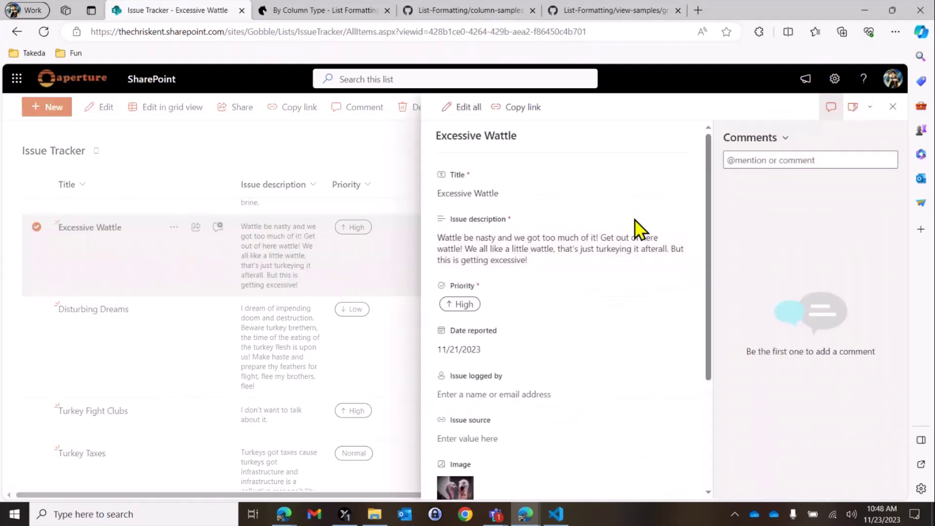
{"action": "scroll", "coordinate": [609, 194], "scroll_direction": "down", "scroll_amount": 3}
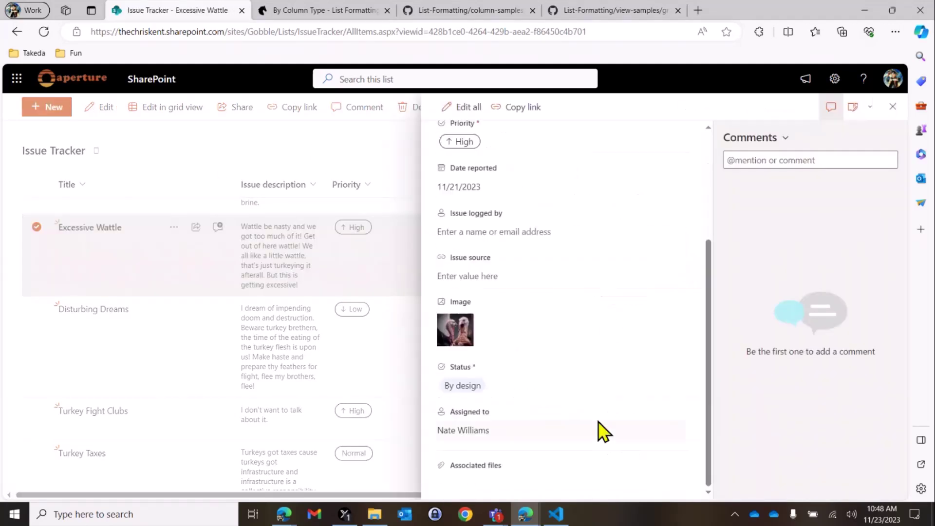
{"action": "scroll", "coordinate": [673, 207], "scroll_direction": "up", "scroll_amount": 3}
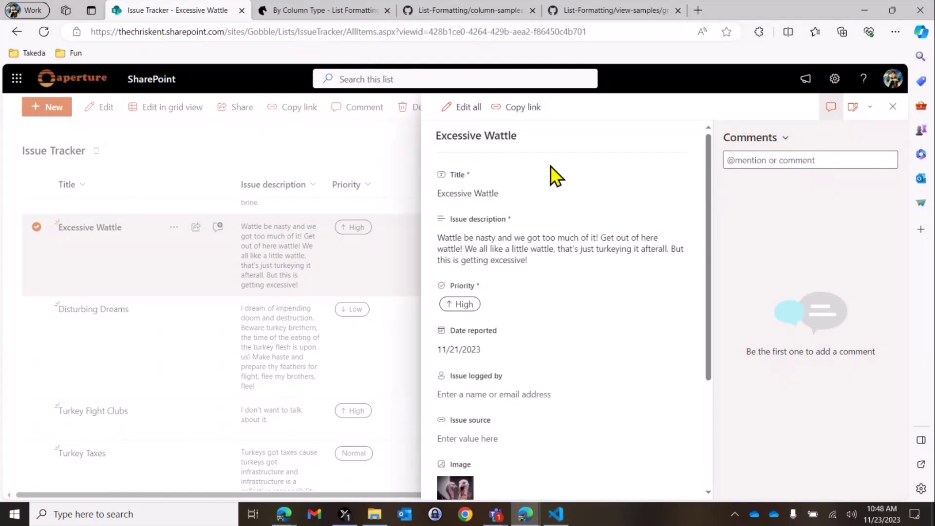
- Open the issue form's layout configuration and apply the formatting to the Body
{"action": "left_click", "coordinate": [869, 108]}
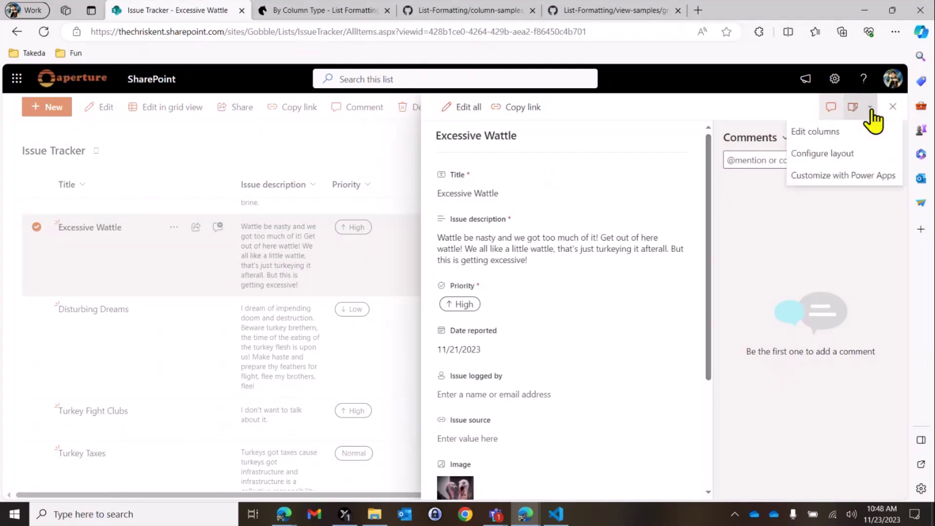
{"action": "left_click", "coordinate": [856, 155]}
{"action": "left_click", "coordinate": [734, 167]}
{"action": "left_click", "coordinate": [735, 202]}
{"action": "left_click", "coordinate": [752, 244]}
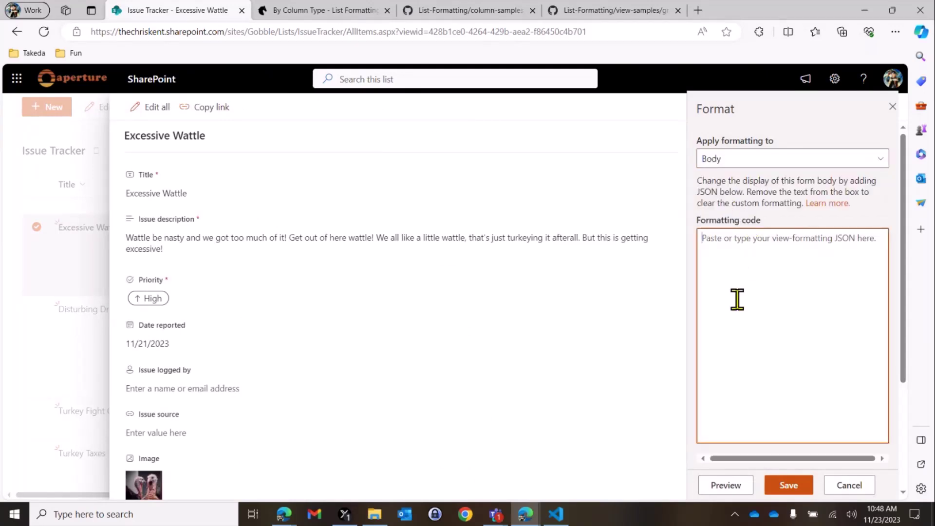
{"action": "type", "text": "{"}
{"action": "type", "text": "\"sections\":"}
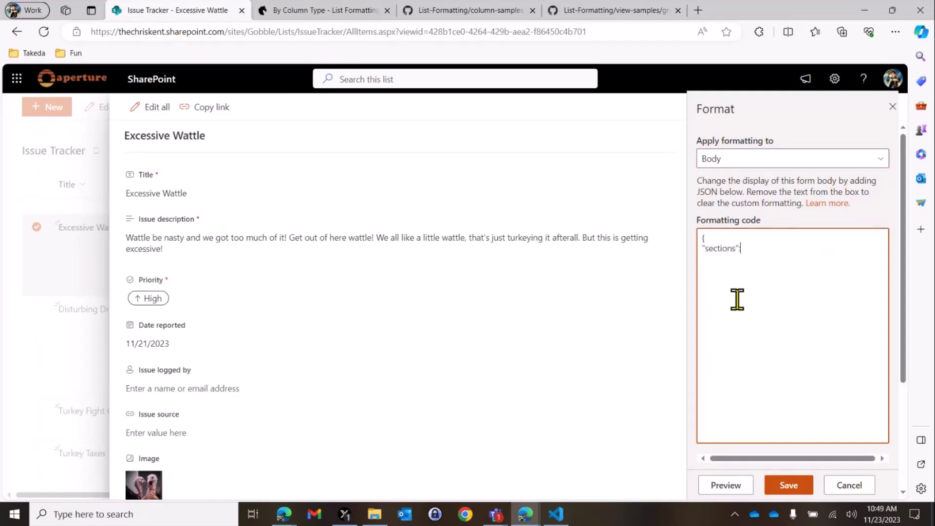
{"action": "type", "text": "[{\"dispal"}
{"action": "key", "text": "BackSpace"}
{"action": "key", "text": "BackSpace"}
{"action": "type", "text": "layname\":"}
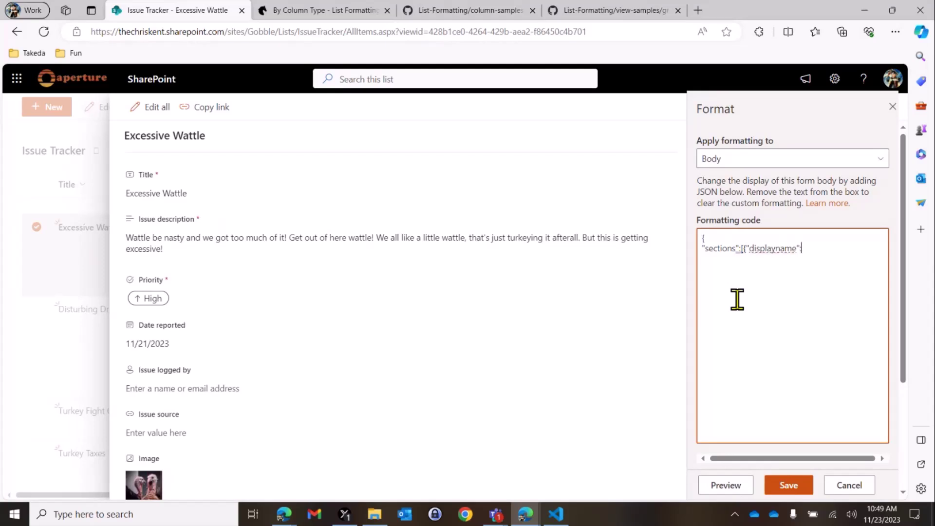
{"action": "type", "text": "\"Section 1\",\"fields\":[\""}
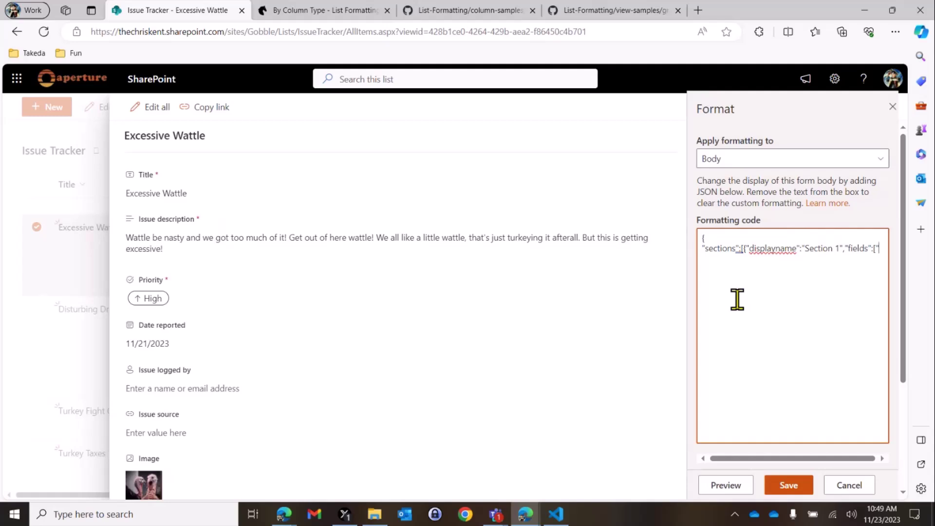
{"action": "key", "text": "ctrl+a"}
{"action": "key", "text": "BackSpace"}
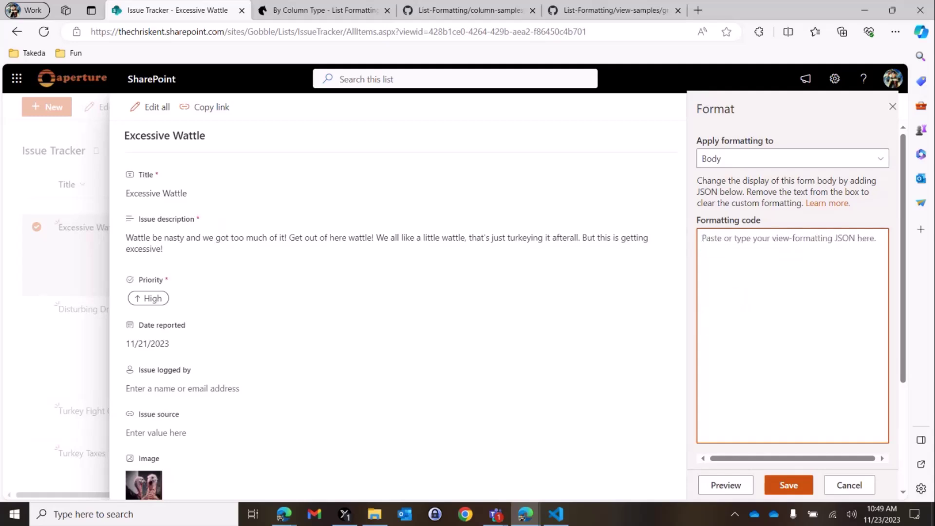
- Fill the Body formatting code with the prepared JSON defining sections with displayname "Details", "Additional information" and "Tracking"
{"action": "key", "text": "alt+Tab"}
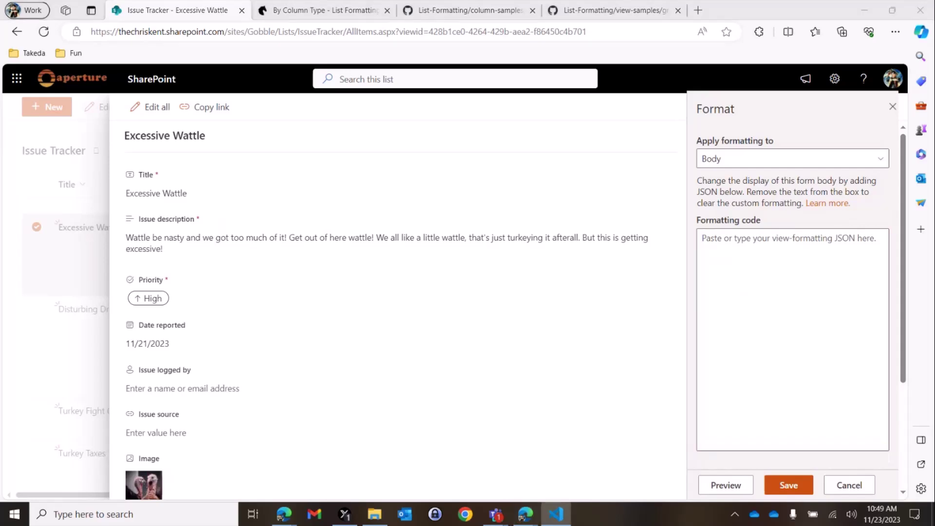
{"action": "left_click", "coordinate": [789, 313]}
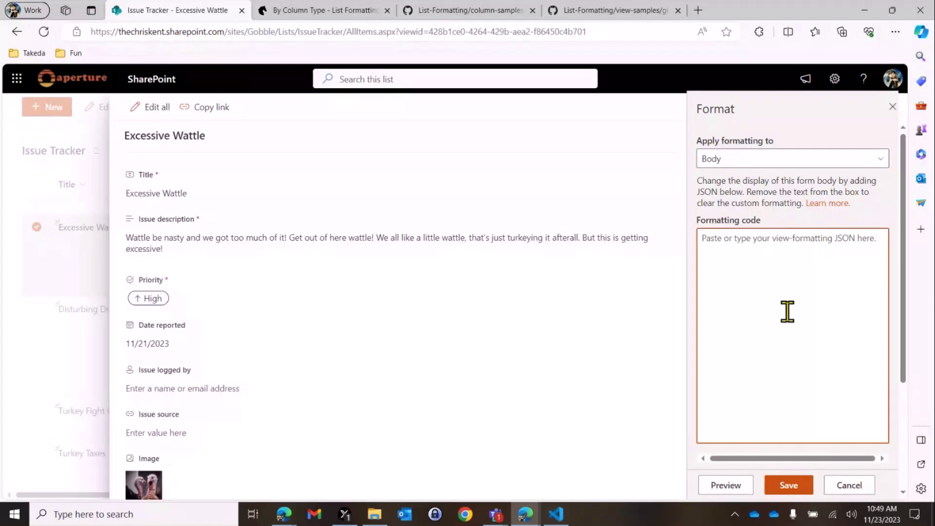
{"action": "type", "text": "{   \"sections\": [     {       \"displayname\": \"Details\"     },     {       \"displayname\": \"Additional information\"     },     {       \"displayname\": \"Tracking\"     }   ] }"}
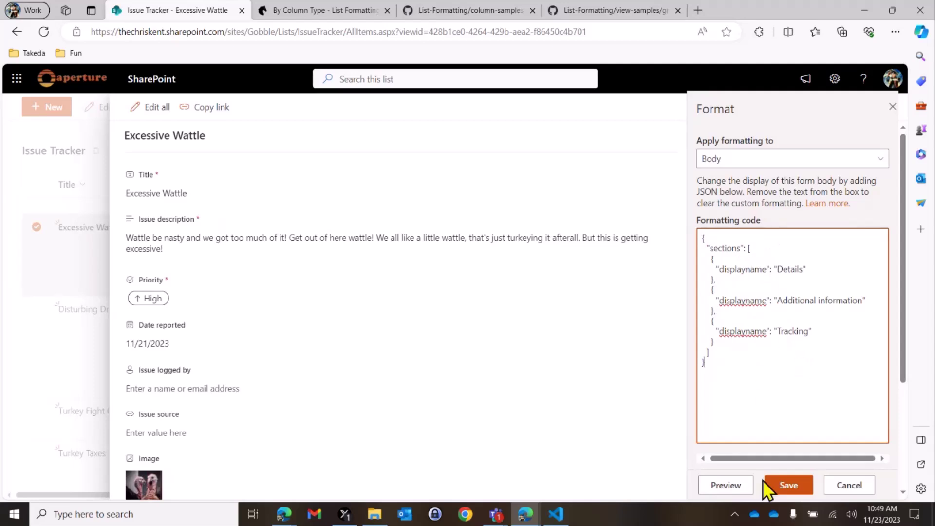
- Preview and save the Body formatting, close the Excessive Wattle form and reload the list page
{"action": "left_click", "coordinate": [739, 483]}
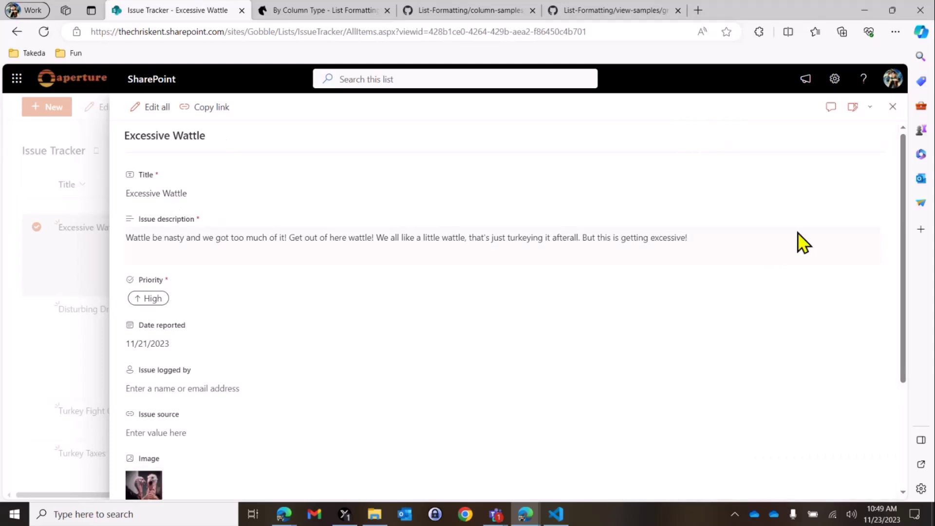
{"action": "left_click", "coordinate": [893, 107]}
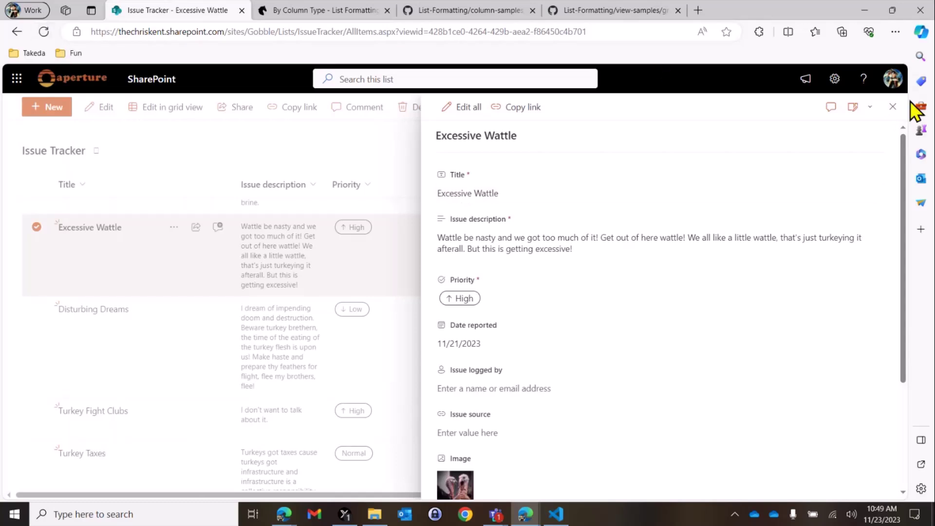
{"action": "left_click", "coordinate": [43, 31]}
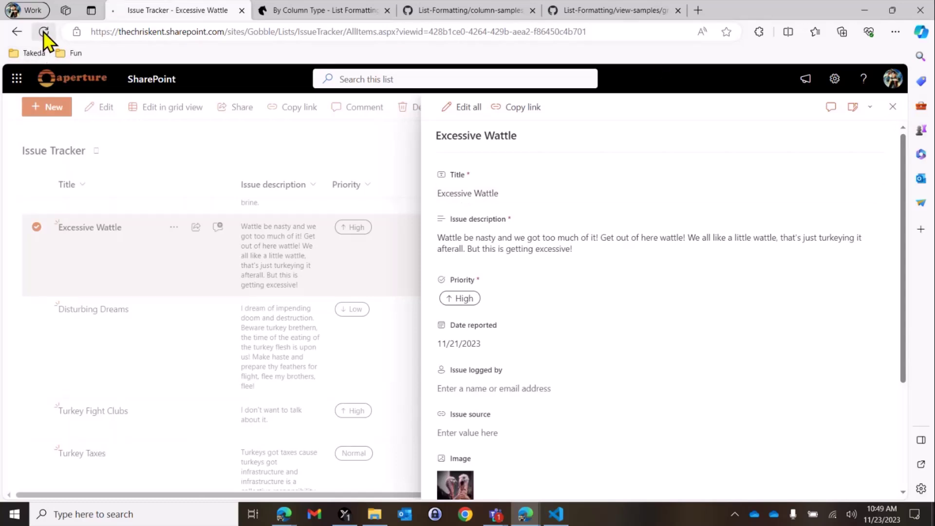
- Open the form of the Parade Cancelled due to Turkey Genocide issue and start editing its form columns
{"action": "left_click", "coordinate": [466, 235]}
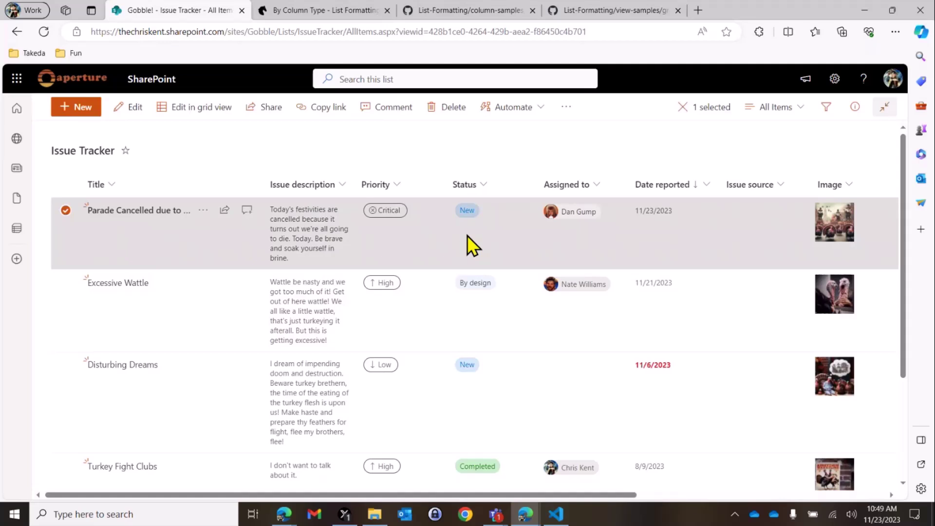
{"action": "left_click", "coordinate": [440, 258]}
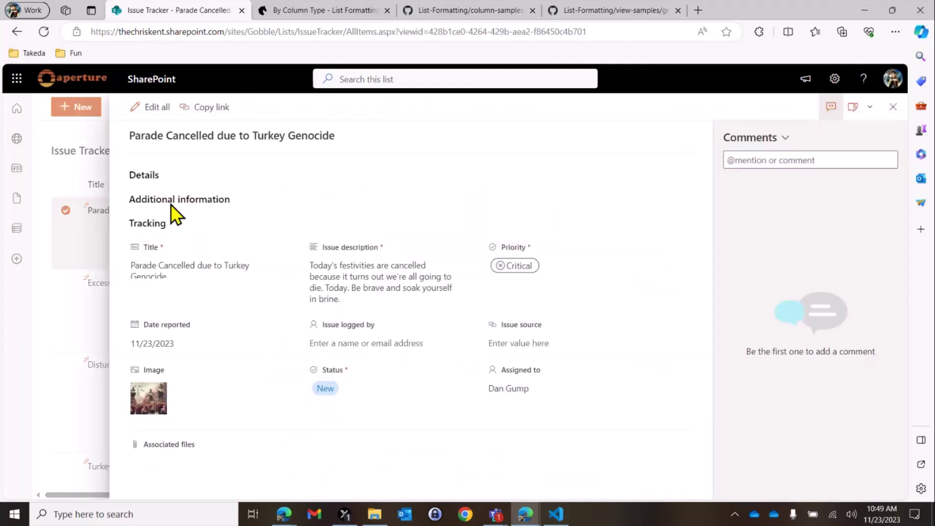
{"action": "left_click", "coordinate": [870, 107]}
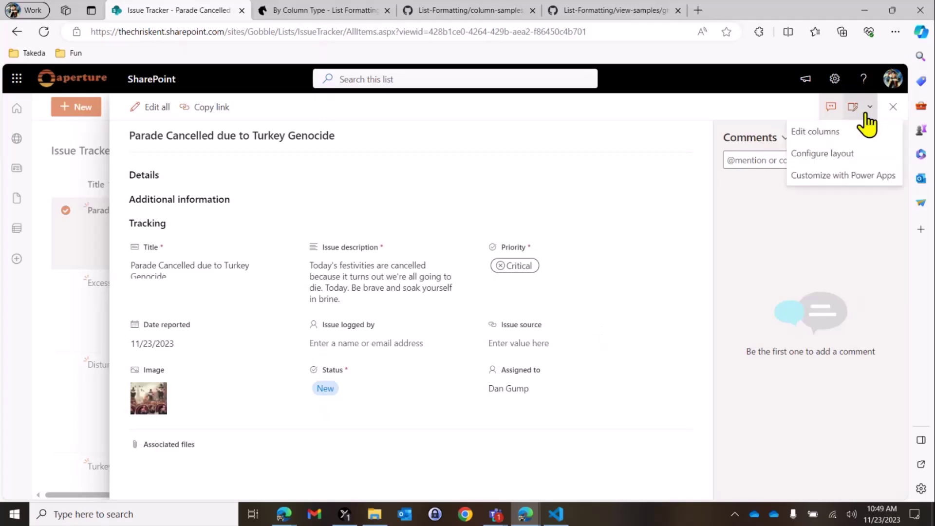
{"action": "left_click", "coordinate": [828, 132]}
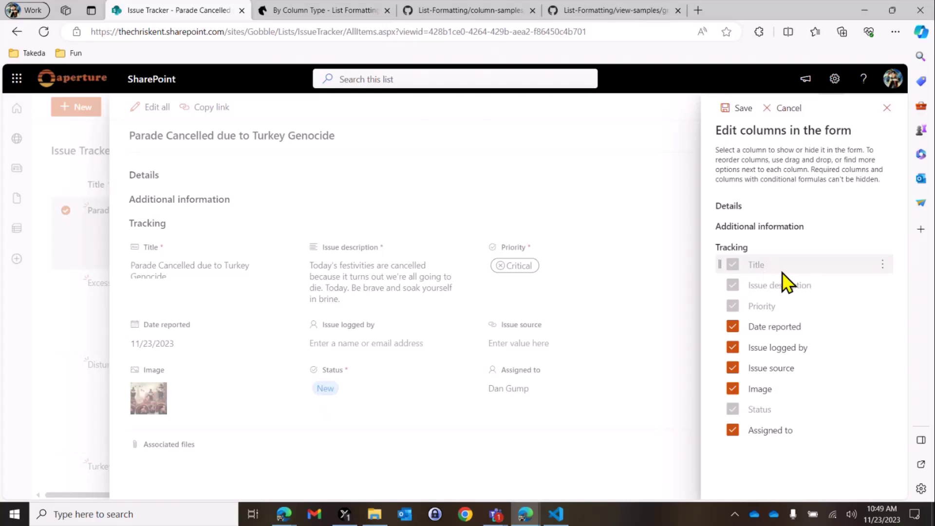
- Move the Title, Issue description and Priority columns into the form's Details section
{"action": "left_click_drag", "start_coordinate": [782, 273], "coordinate": [796, 228]}
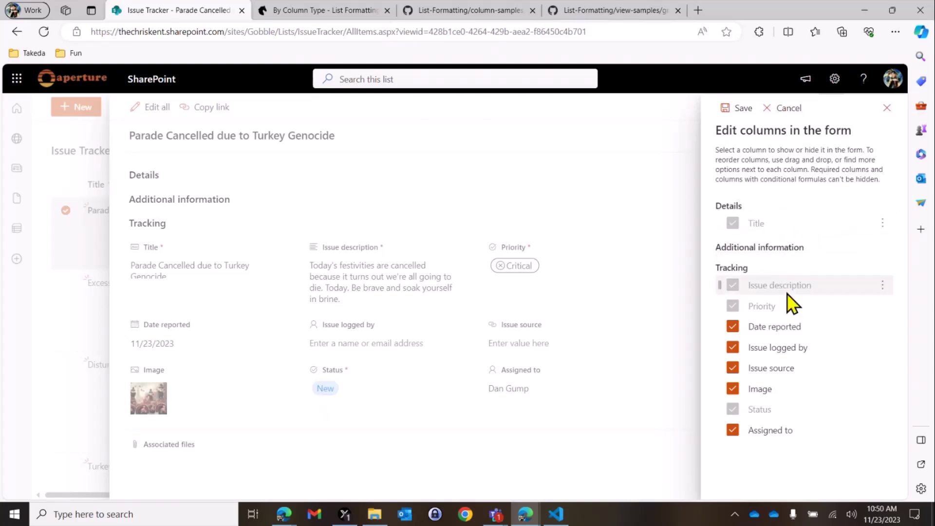
{"action": "left_click_drag", "start_coordinate": [793, 303], "coordinate": [789, 263]}
{"action": "left_click_drag", "start_coordinate": [809, 313], "coordinate": [812, 239]}
- Move Date reported, Issue logged by, Issue source and Image into the Additional information section and save the form columns
{"action": "left_click_drag", "start_coordinate": [793, 334], "coordinate": [800, 314]}
{"action": "left_click_drag", "start_coordinate": [799, 347], "coordinate": [803, 319]}
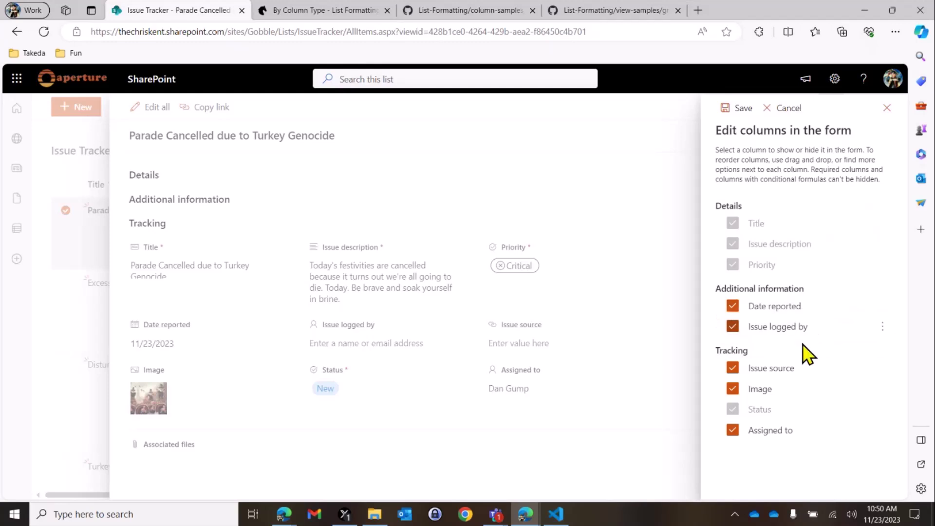
{"action": "left_click_drag", "start_coordinate": [797, 371], "coordinate": [799, 347]}
{"action": "left_click_drag", "start_coordinate": [784, 387], "coordinate": [798, 358]}
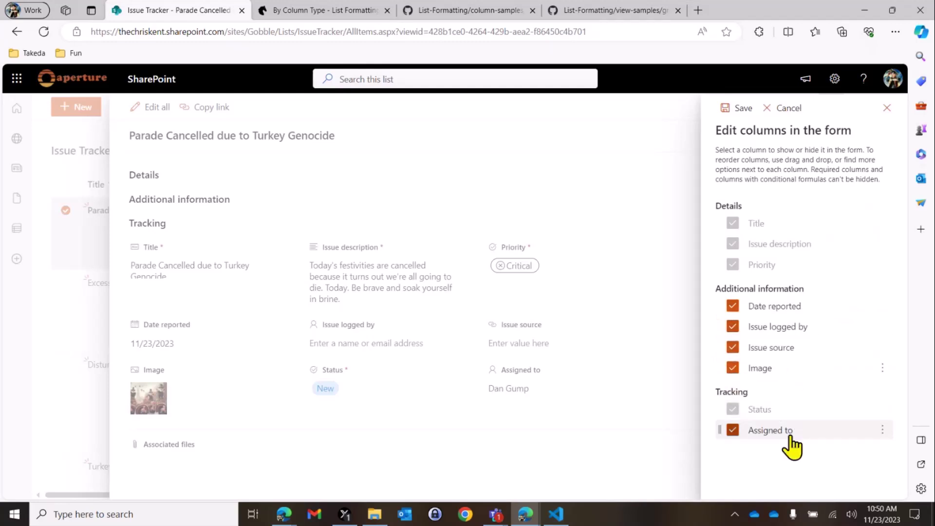
{"action": "left_click", "coordinate": [741, 119]}
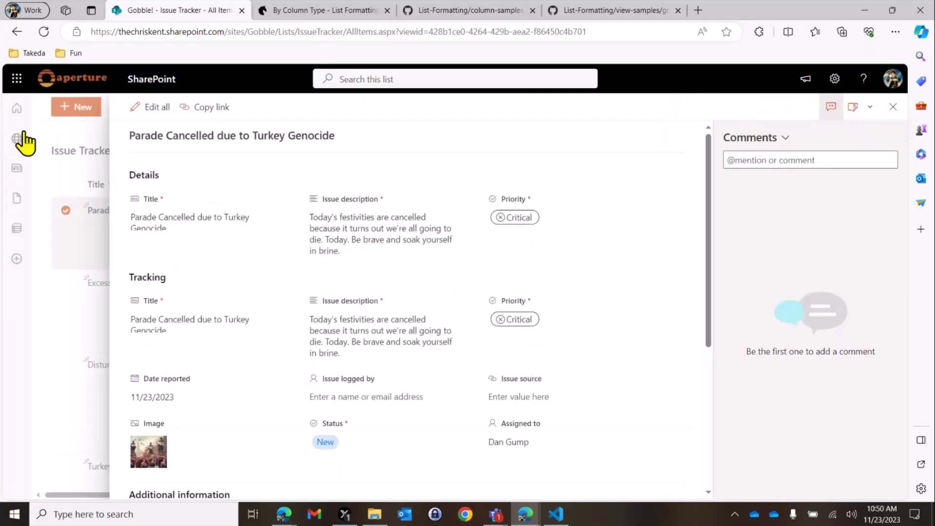
- Reload the list and reopen the Parade Cancelled issue's form to check its sections
{"action": "left_click", "coordinate": [50, 34]}
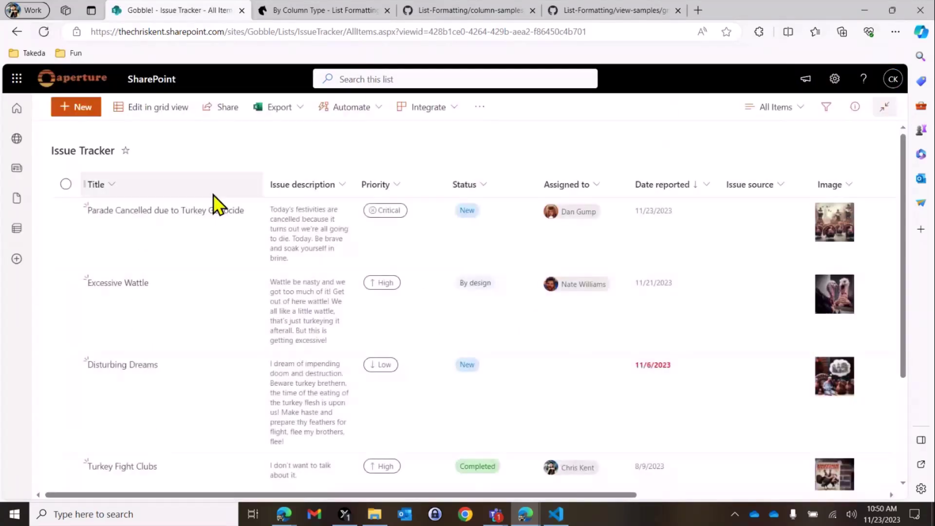
{"action": "left_click", "coordinate": [195, 231]}
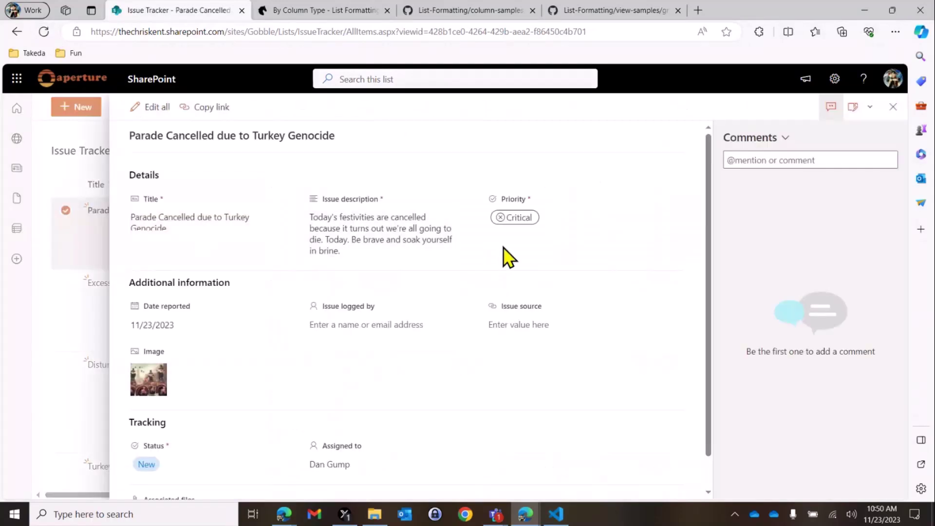
{"action": "scroll", "coordinate": [340, 280], "scroll_direction": "down", "scroll_amount": 1}
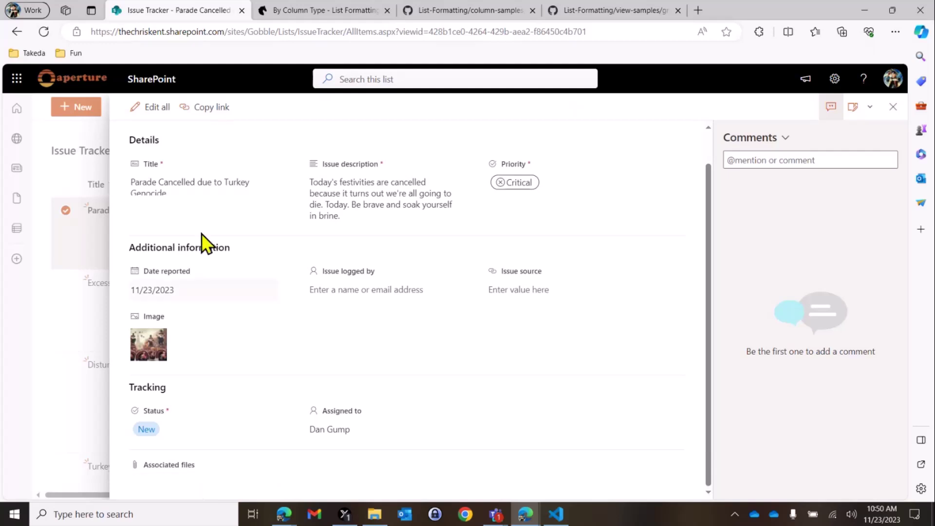
- Open the form's layout configuration for the Body and find the Additional information section's fields in the code
{"action": "left_click", "coordinate": [869, 107]}
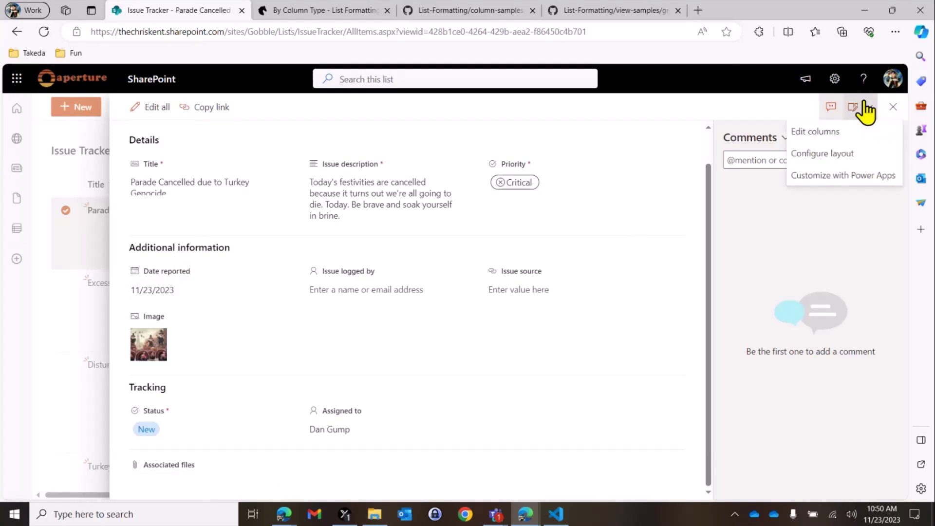
{"action": "left_click", "coordinate": [839, 155]}
{"action": "left_click", "coordinate": [803, 160]}
{"action": "left_click", "coordinate": [772, 201]}
{"action": "scroll", "coordinate": [771, 383], "scroll_direction": "down", "scroll_amount": 1}
{"action": "scroll", "coordinate": [774, 382], "scroll_direction": "down", "scroll_amount": 1}
- Add "Associated files" after "Image" in the Additional information section's fields, preview the Body formatting and save it
{"action": "left_click", "coordinate": [786, 378]}
{"action": "key", "text": "Return"}
{"action": "type", "text": "\""}
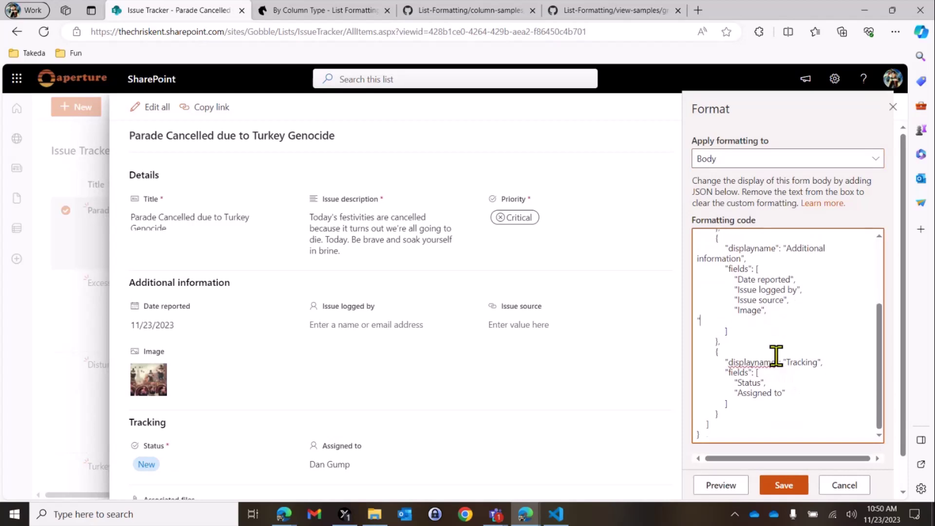
{"action": "type", "text": "Associated files\""}
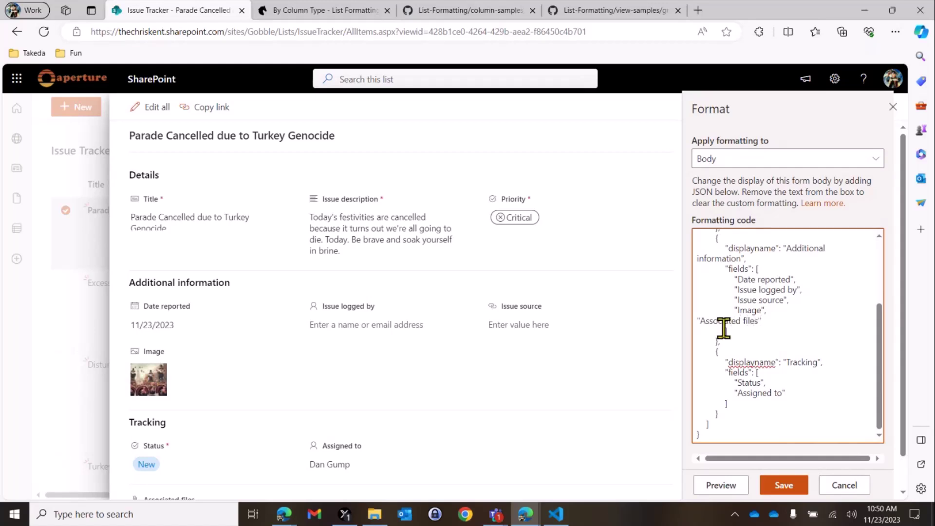
{"action": "left_click", "coordinate": [718, 486]}
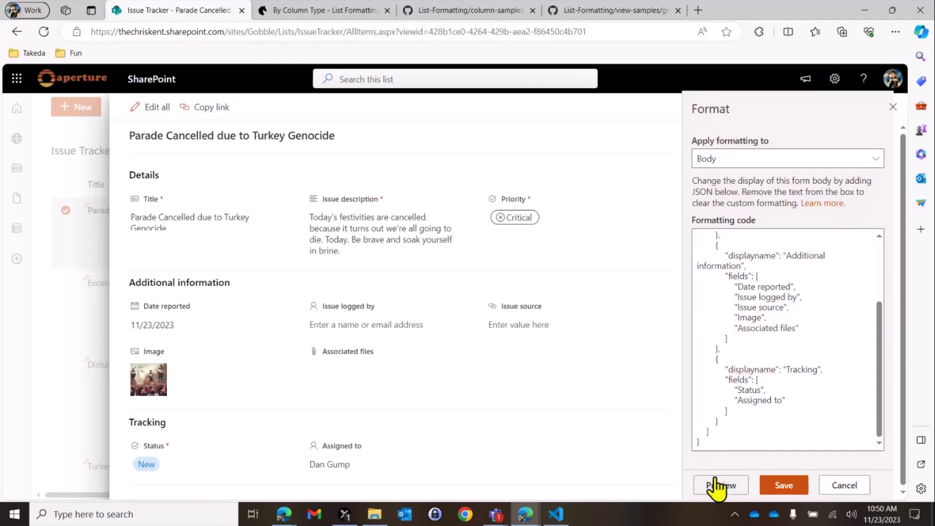
{"action": "left_click", "coordinate": [784, 485]}
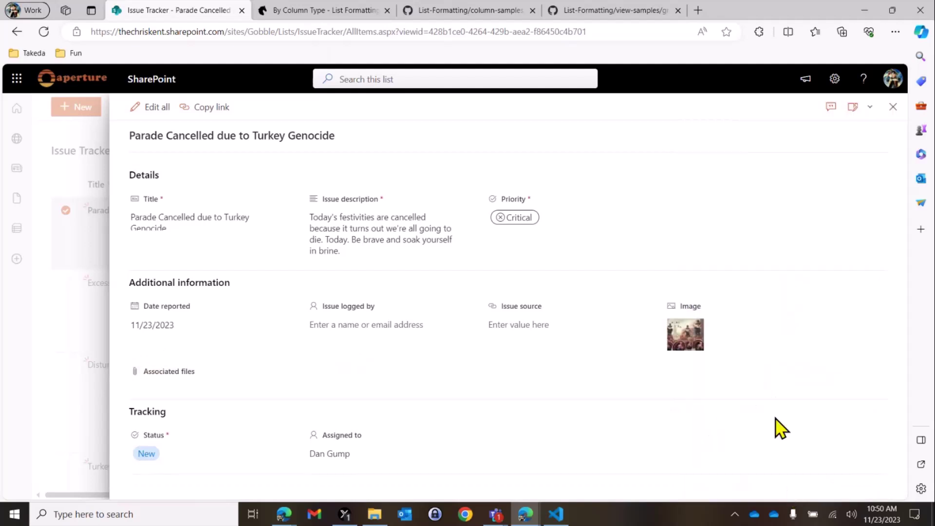
- Close the form, clear the selection and switch the list to the Issues grouped by status view, looking through its groups
{"action": "left_click", "coordinate": [892, 109]}
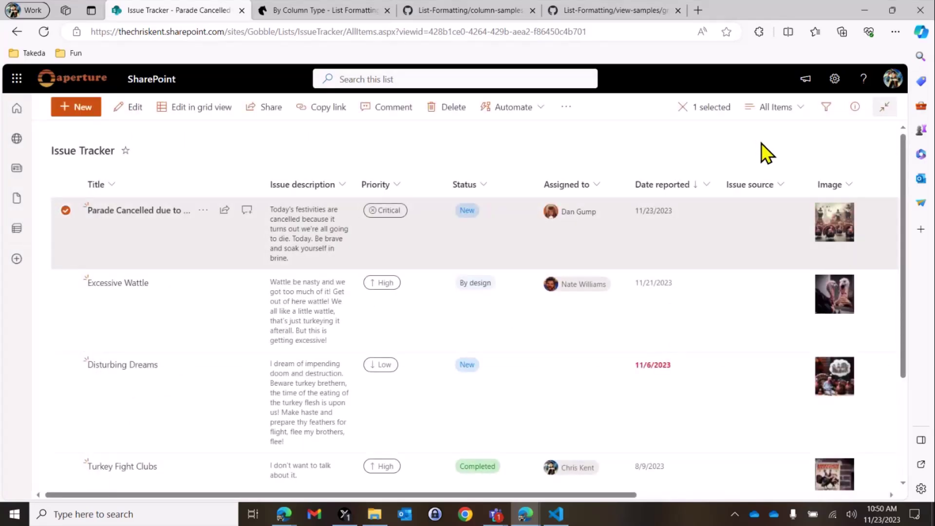
{"action": "left_click", "coordinate": [682, 107]}
{"action": "left_click", "coordinate": [774, 108]}
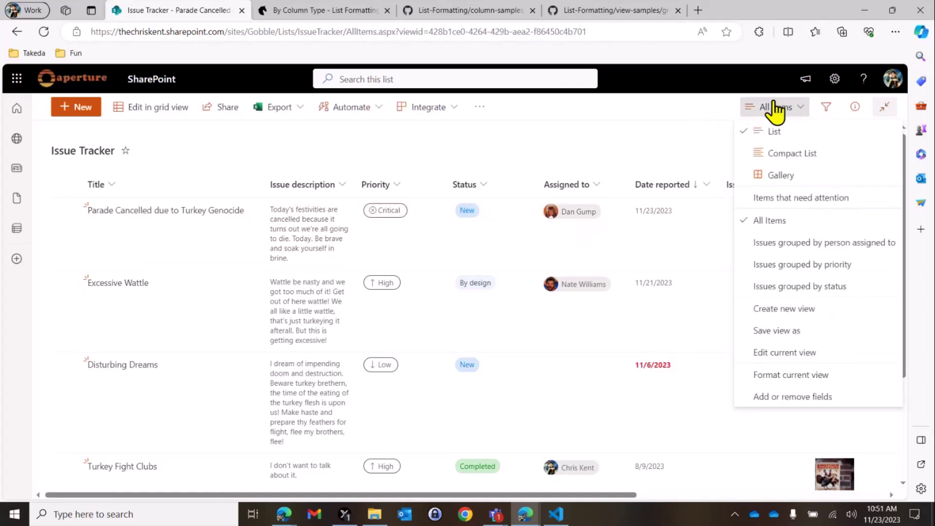
{"action": "left_click", "coordinate": [834, 287]}
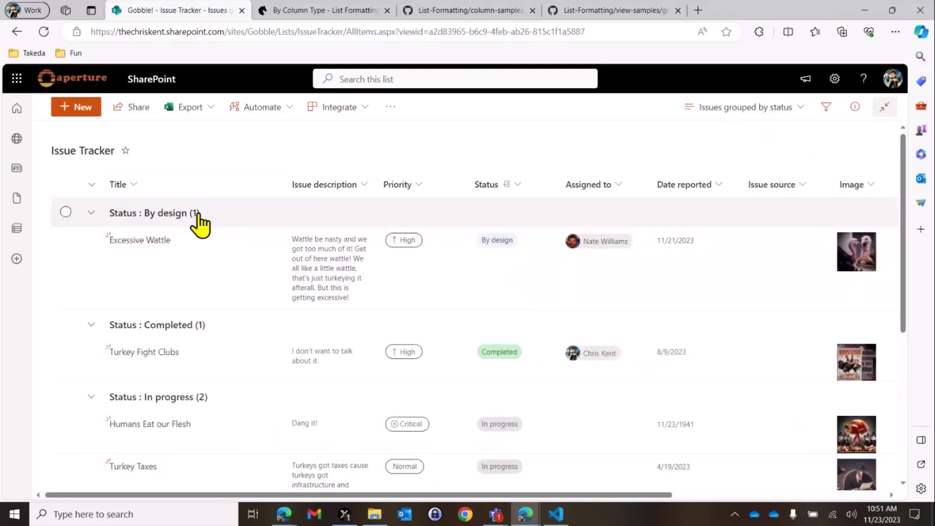
{"action": "scroll", "coordinate": [536, 272], "scroll_direction": "down", "scroll_amount": 5}
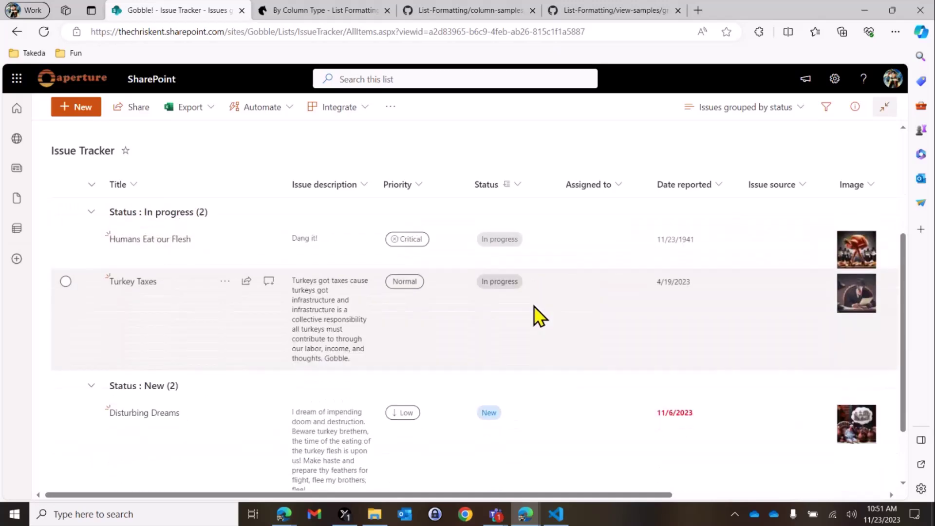
{"action": "scroll", "coordinate": [534, 305], "scroll_direction": "up", "scroll_amount": 5}
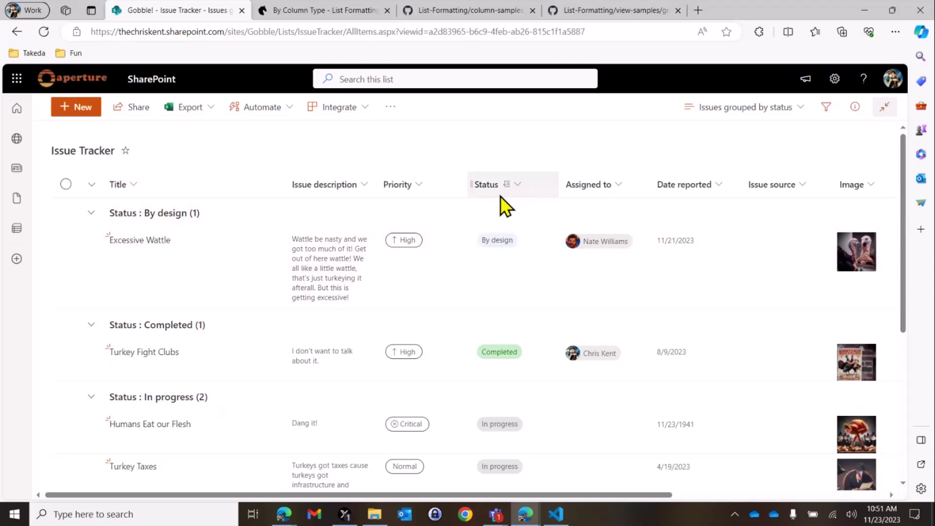
- Open the Status column's formatting and show the Choice pills styles for its values
{"action": "left_click", "coordinate": [524, 182]}
{"action": "mouse_move", "coordinate": [550, 306]}
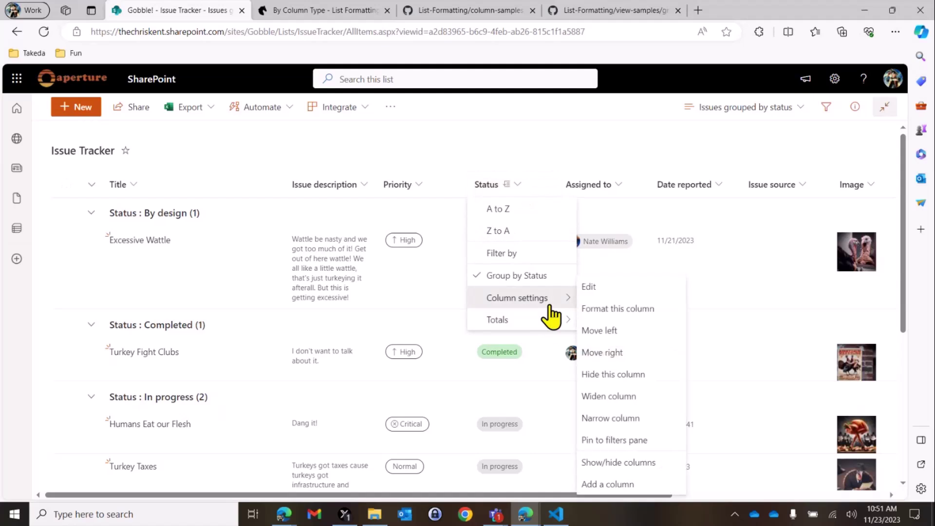
{"action": "left_click", "coordinate": [621, 310]}
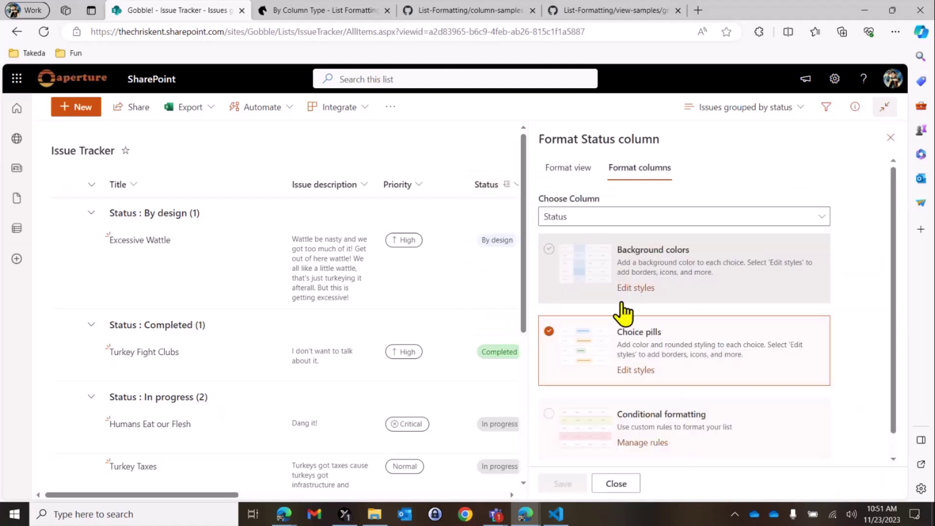
{"action": "left_click", "coordinate": [639, 371]}
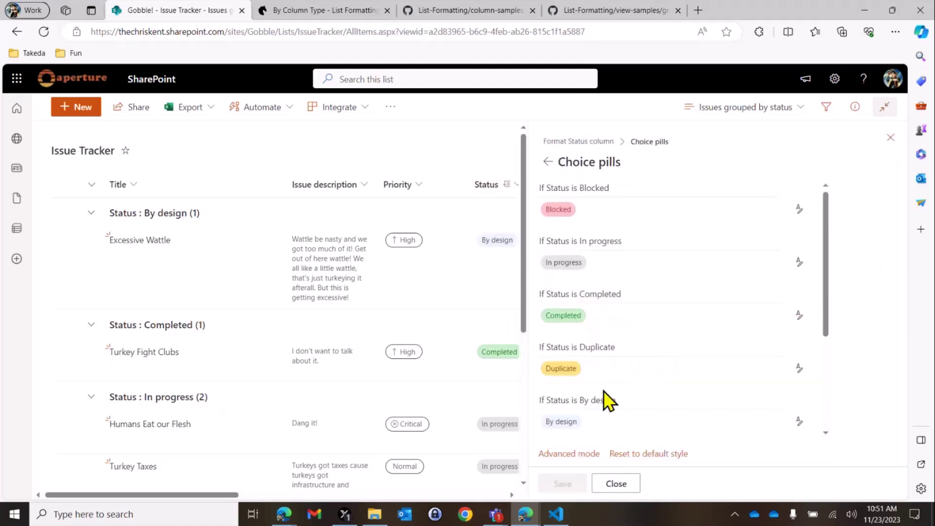
{"action": "scroll", "coordinate": [637, 302], "scroll_direction": "down", "scroll_amount": 2}
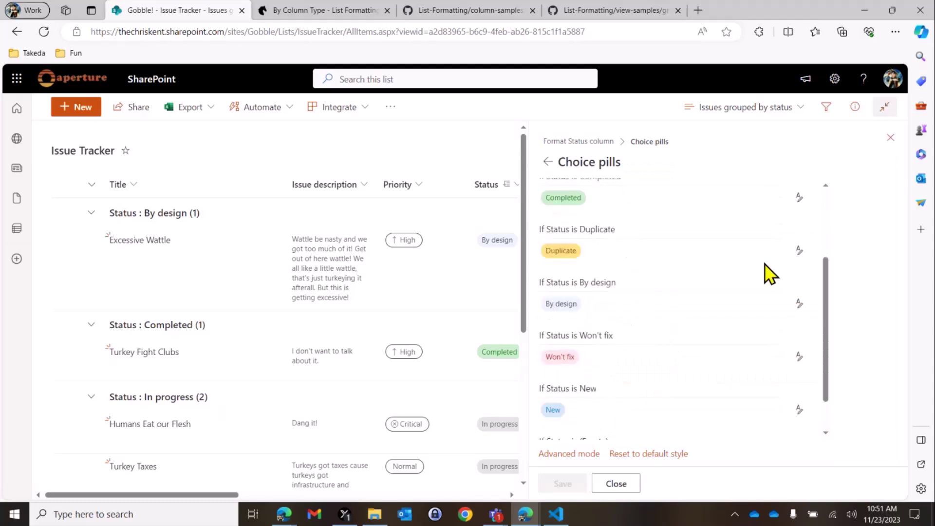
- Add the people icon to the Duplicate status pill and save the style
{"action": "left_click", "coordinate": [797, 251]}
{"action": "left_click", "coordinate": [694, 405]}
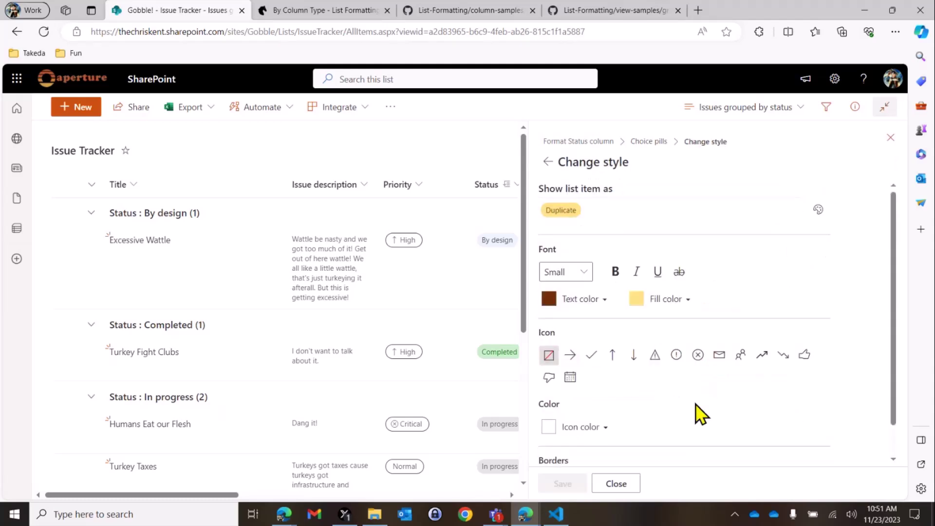
{"action": "left_click", "coordinate": [738, 355]}
{"action": "left_click", "coordinate": [569, 484]}
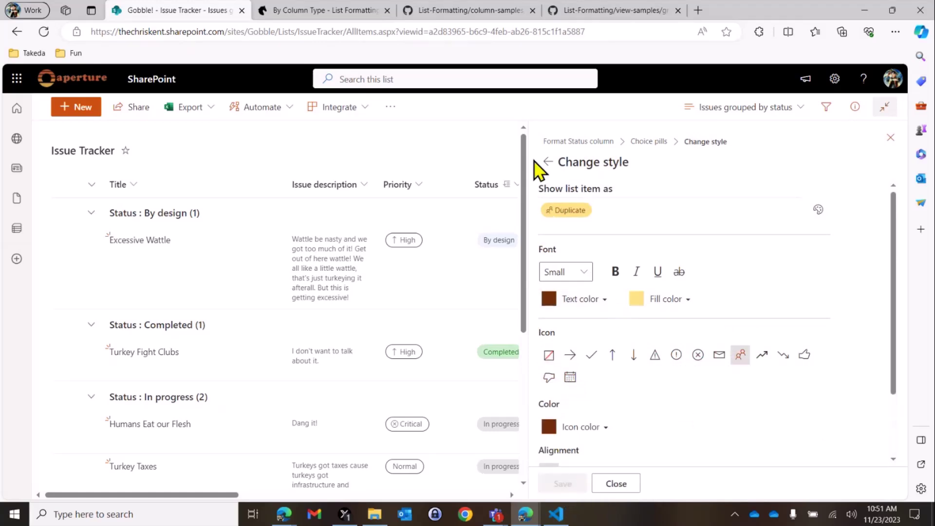
- Open the Status column's formatting in advanced mode, look through its JSON, select the entire code and close the formatting pane
{"action": "left_click", "coordinate": [585, 142]}
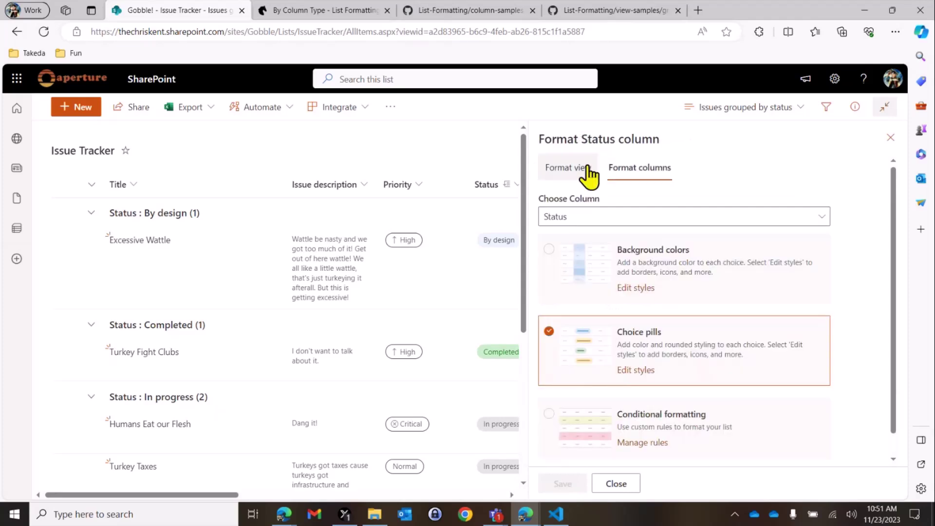
{"action": "scroll", "coordinate": [647, 309], "scroll_direction": "down", "scroll_amount": 1}
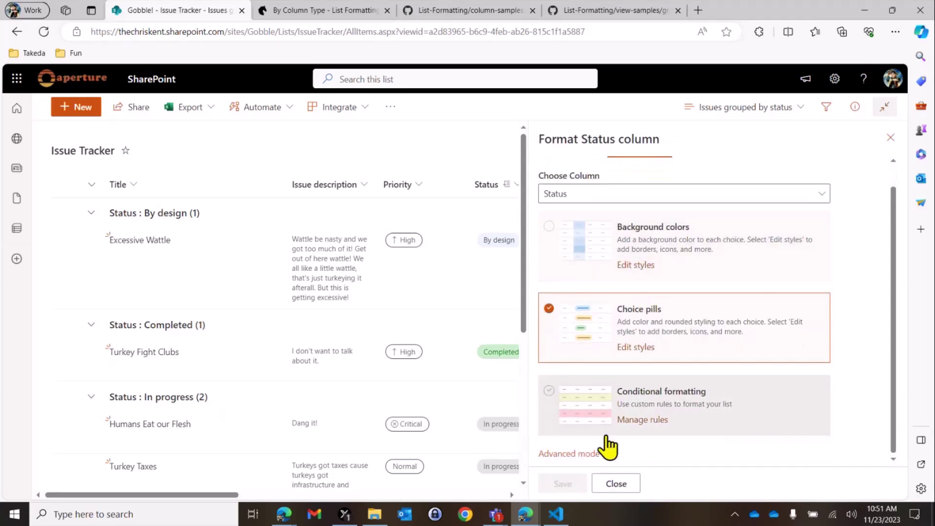
{"action": "left_click", "coordinate": [600, 458]}
{"action": "left_click", "coordinate": [714, 336]}
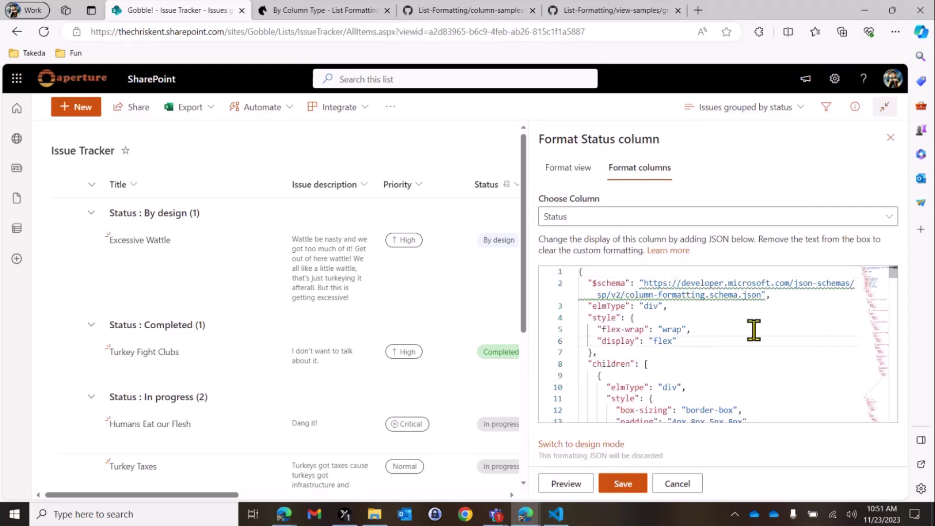
{"action": "scroll", "coordinate": [760, 346], "scroll_direction": "down", "scroll_amount": 10}
{"action": "scroll", "coordinate": [734, 323], "scroll_direction": "up", "scroll_amount": 10}
{"action": "left_click", "coordinate": [735, 325]}
{"action": "key", "text": "ctrl+a"}
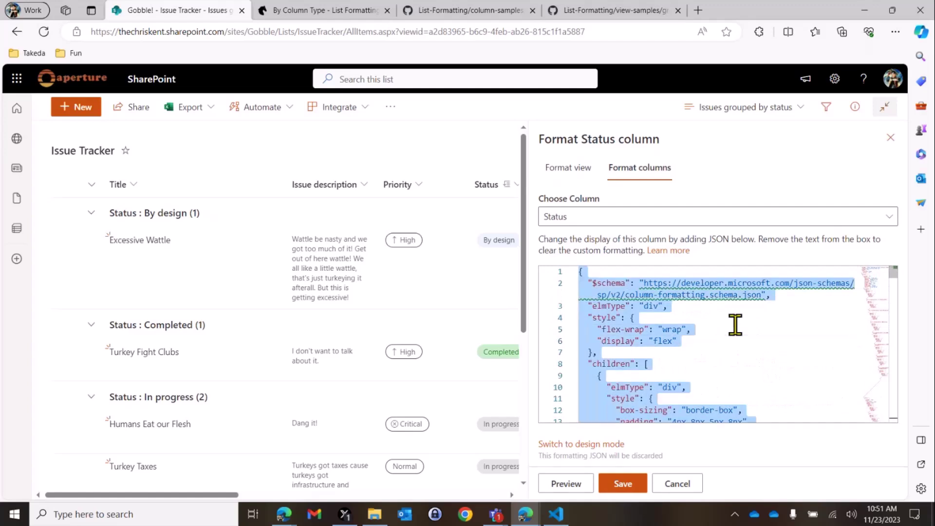
{"action": "left_click", "coordinate": [890, 138]}
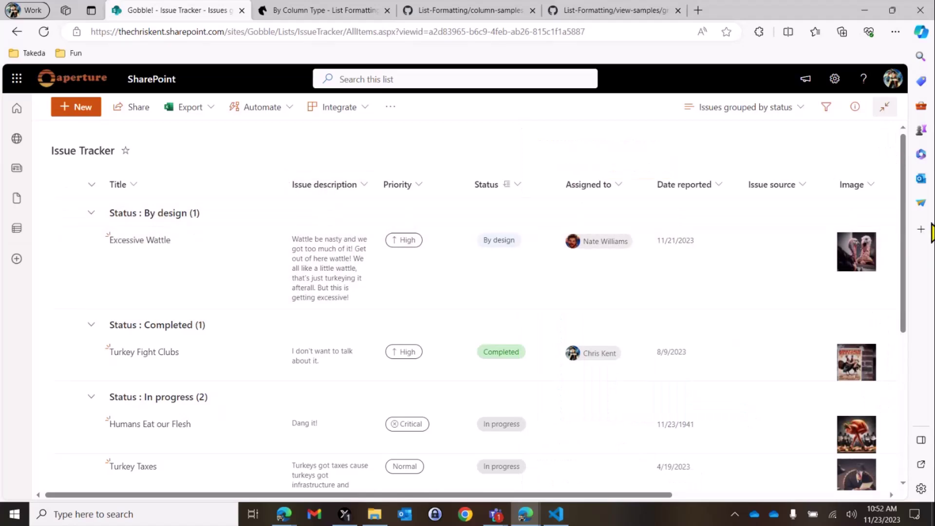
- Open the current view's formatting in advanced mode and replace its JSON with the copied group header code
{"action": "left_click", "coordinate": [771, 108]}
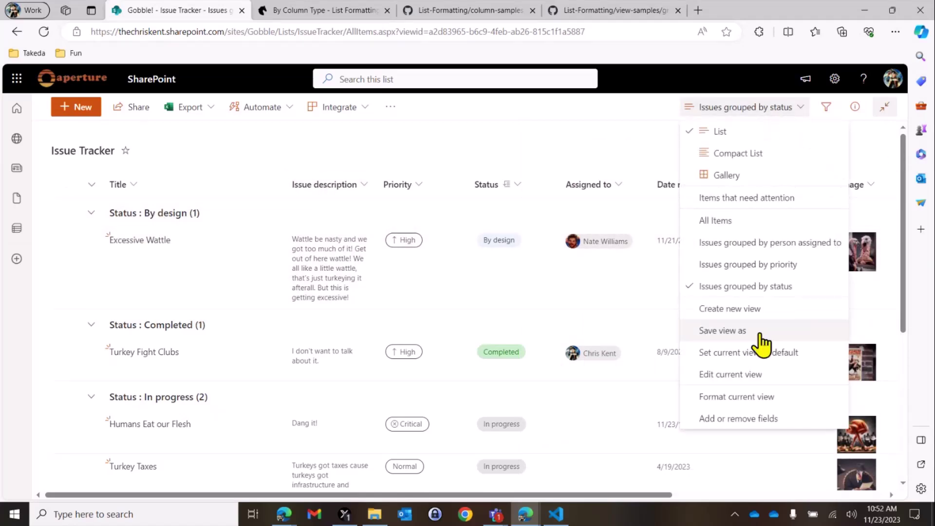
{"action": "left_click", "coordinate": [772, 401]}
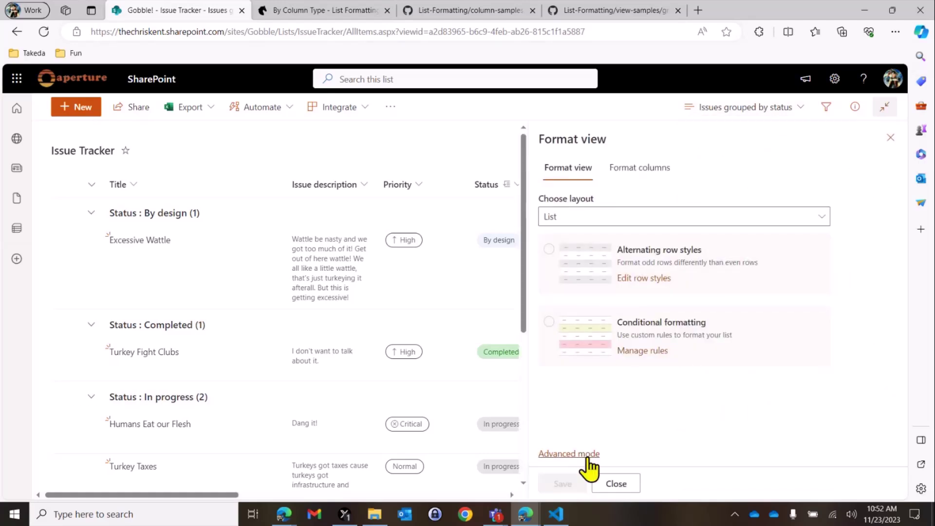
{"action": "left_click", "coordinate": [588, 454]}
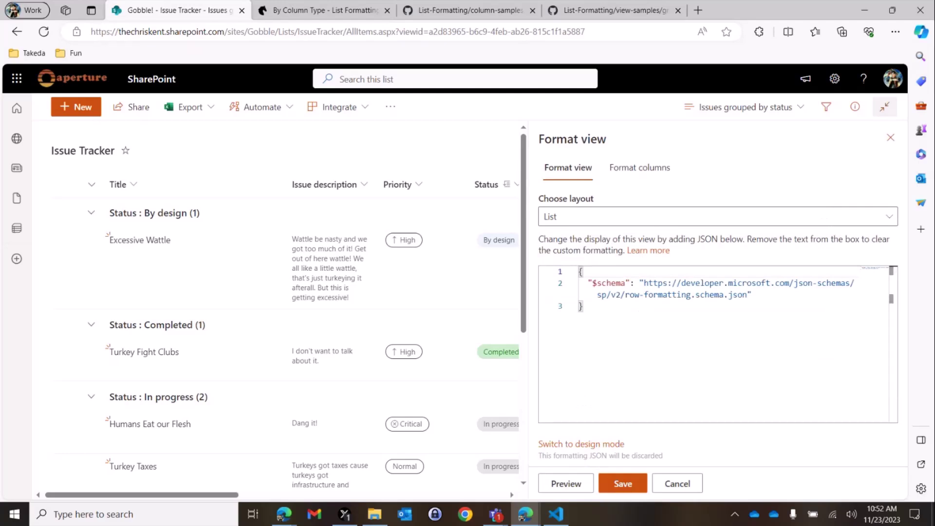
{"action": "key", "text": "alt+Tab"}
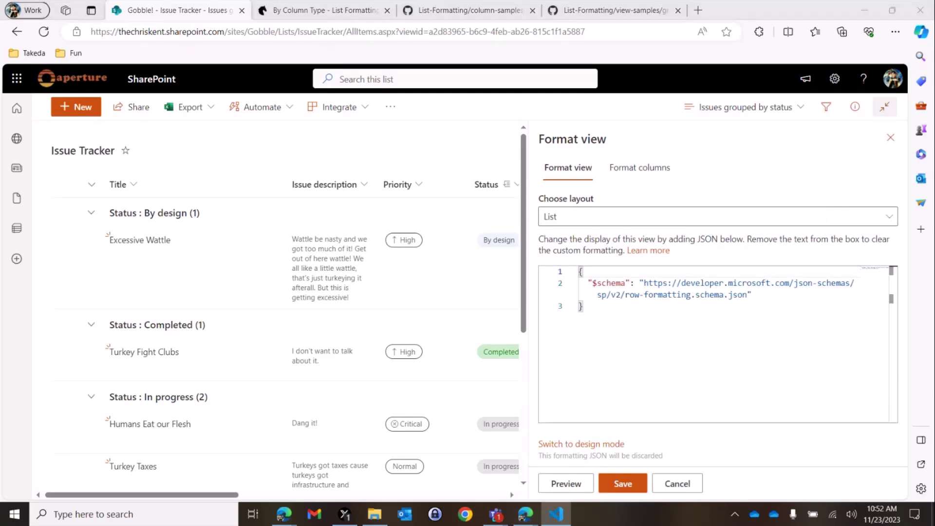
{"action": "left_click", "coordinate": [716, 338]}
{"action": "key", "text": "ctrl+a"}
{"action": "key", "text": "ctrl+v"}
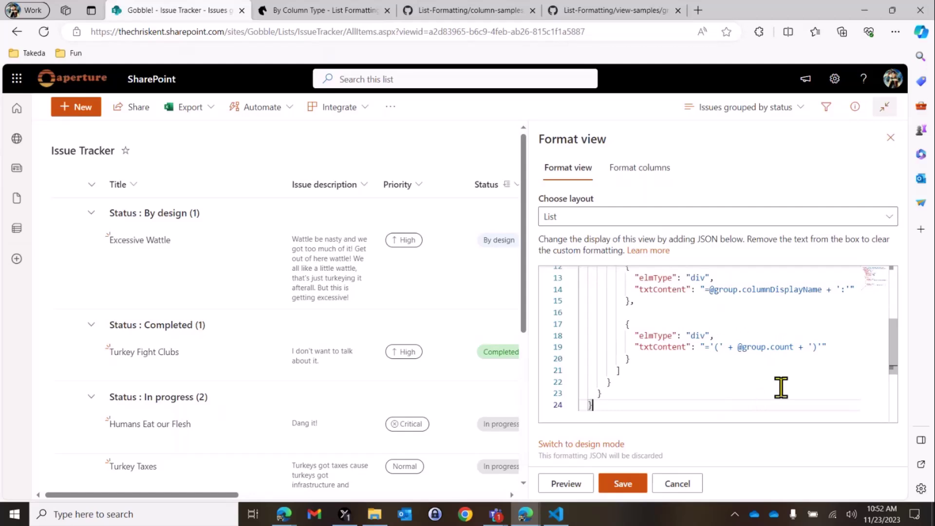
- Look through the groupProps header JSON and preview the group headers in the list
{"action": "scroll", "coordinate": [780, 386], "scroll_direction": "up", "scroll_amount": 2}
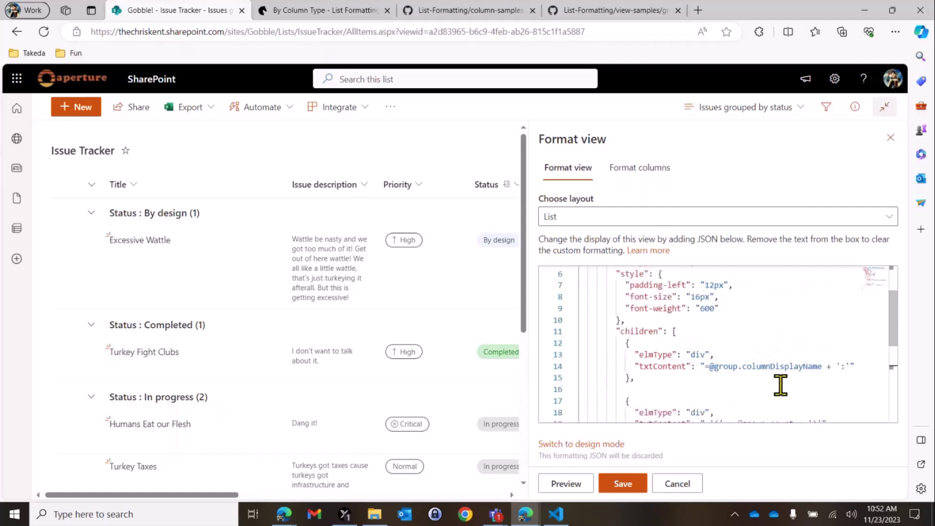
{"action": "scroll", "coordinate": [781, 386], "scroll_direction": "up", "scroll_amount": 1}
{"action": "scroll", "coordinate": [770, 349], "scroll_direction": "up", "scroll_amount": 1}
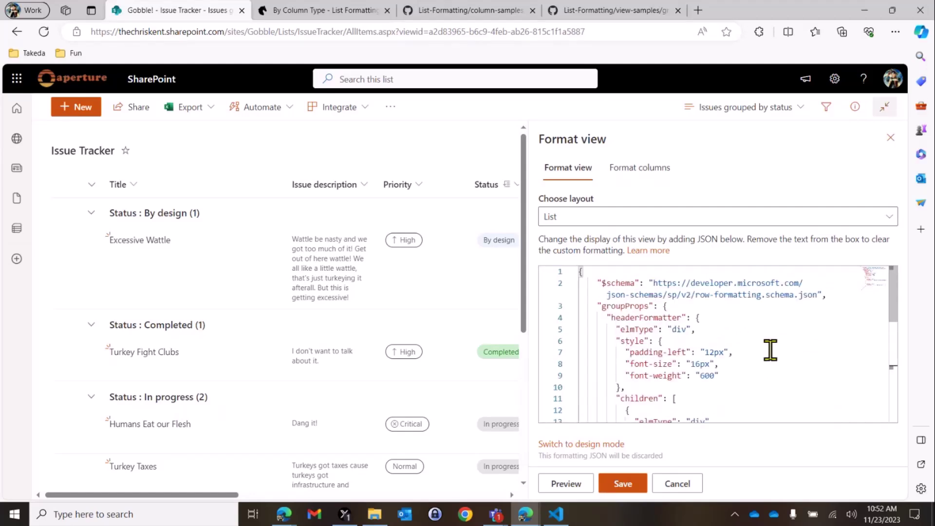
{"action": "scroll", "coordinate": [714, 321], "scroll_direction": "down", "scroll_amount": 1}
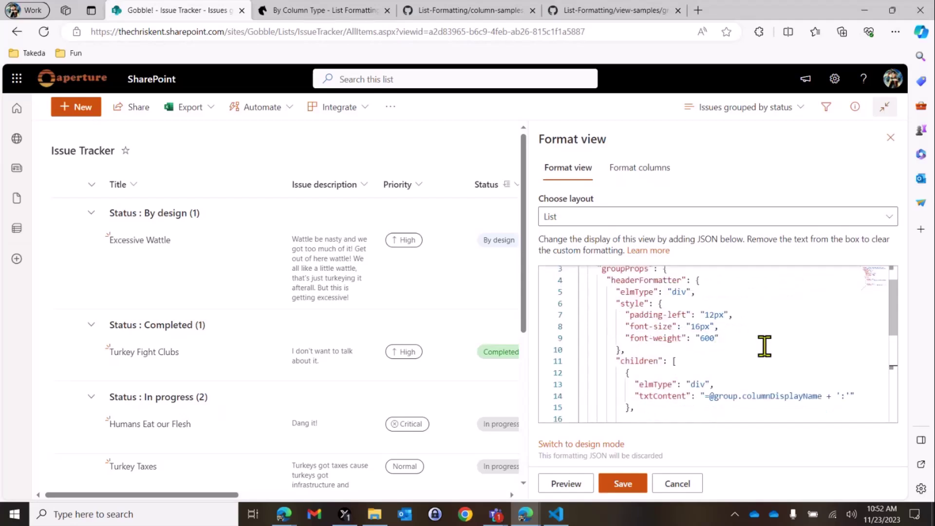
{"action": "scroll", "coordinate": [764, 346], "scroll_direction": "down", "scroll_amount": 2}
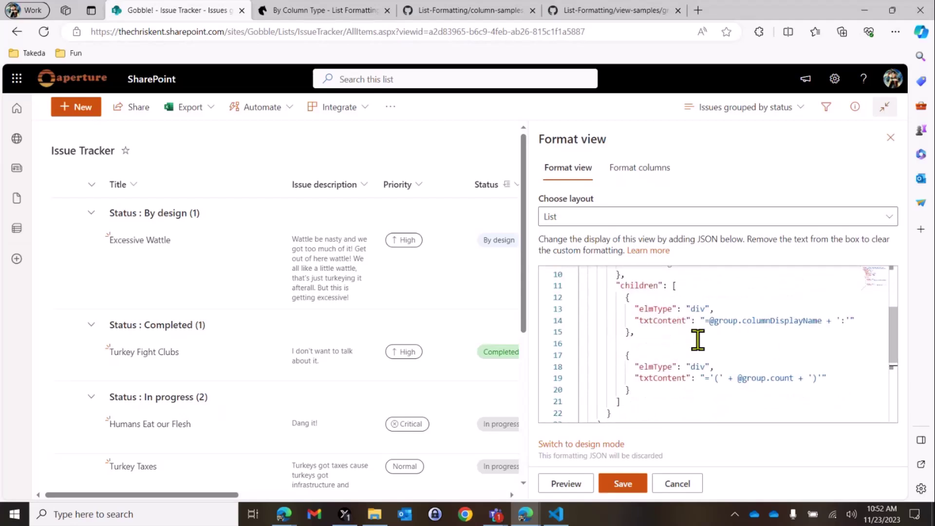
{"action": "left_click", "coordinate": [566, 485]}
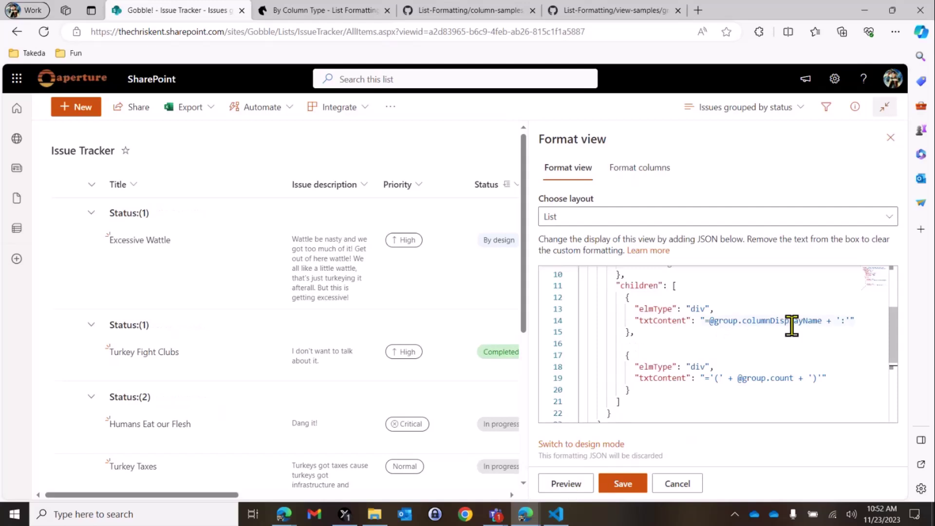
- Insert the copied Status pill JSON on the blank line between the column name and count elements, with a comma after it
{"action": "left_click", "coordinate": [680, 345]}
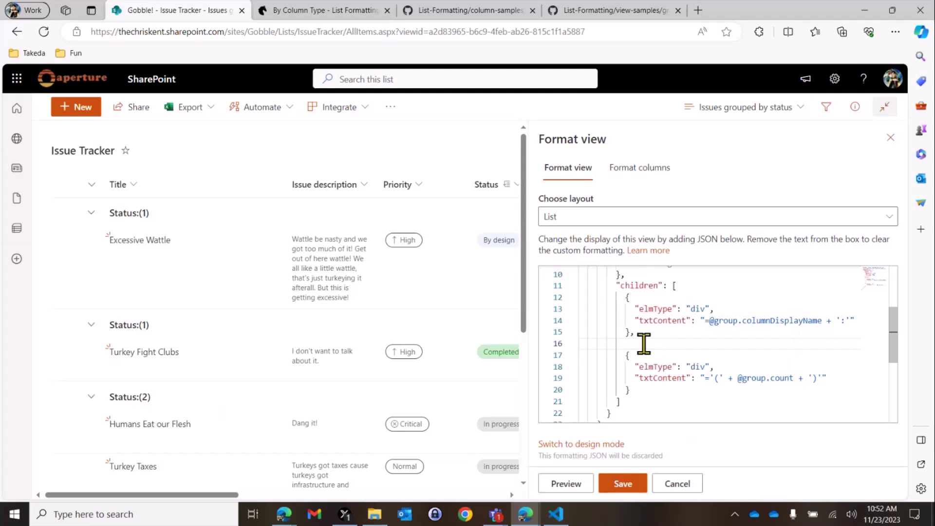
{"action": "key", "text": "super+v"}
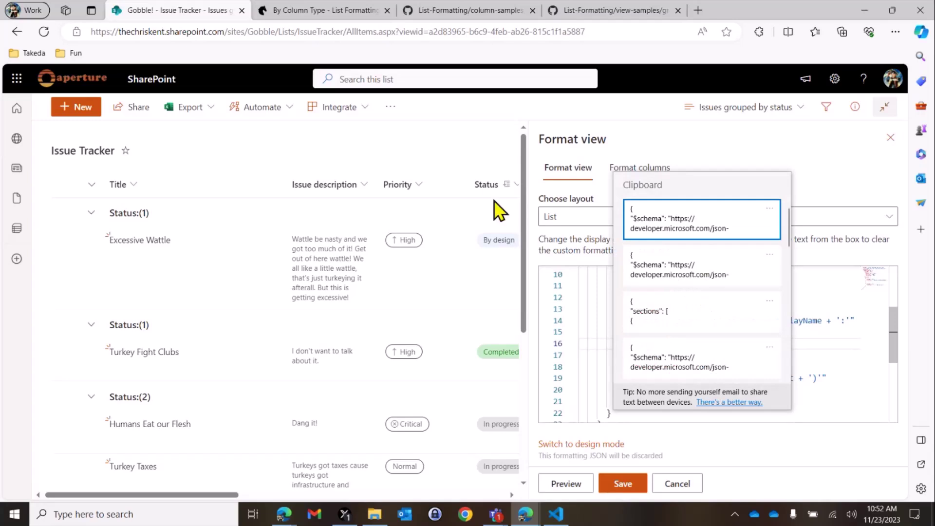
{"action": "left_click", "coordinate": [697, 270]}
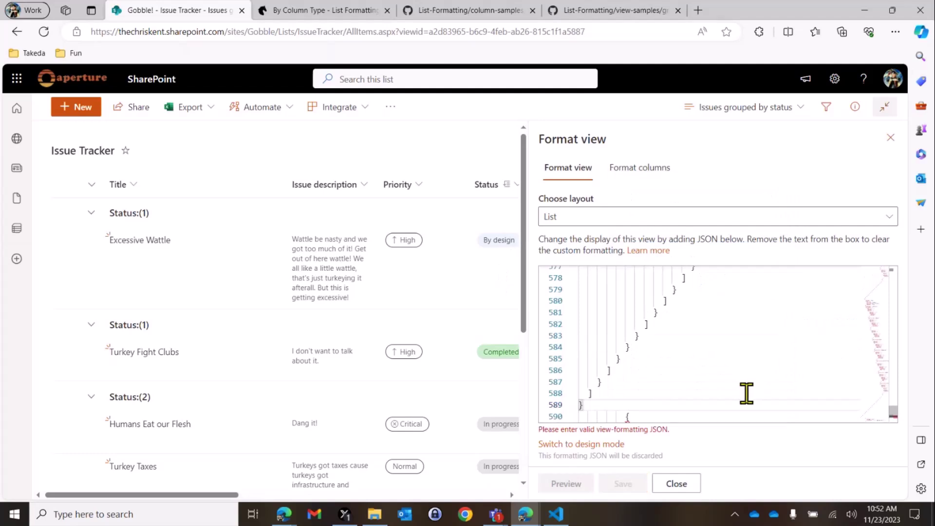
{"action": "type", "text": ","}
- Delete the $schema line from the start of the inserted Status pill block and preview the group headers
{"action": "scroll", "coordinate": [746, 392], "scroll_direction": "up", "scroll_amount": 20}
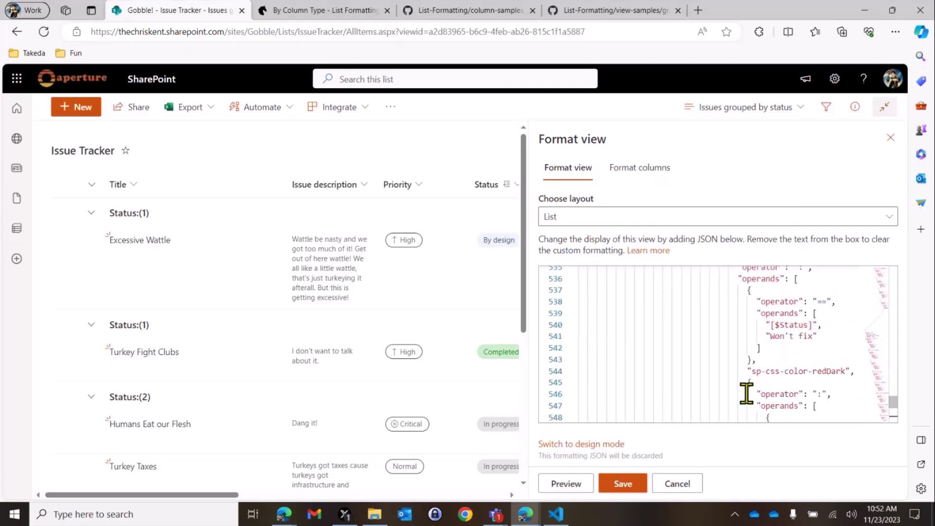
{"action": "scroll", "coordinate": [742, 390], "scroll_direction": "up", "scroll_amount": 20}
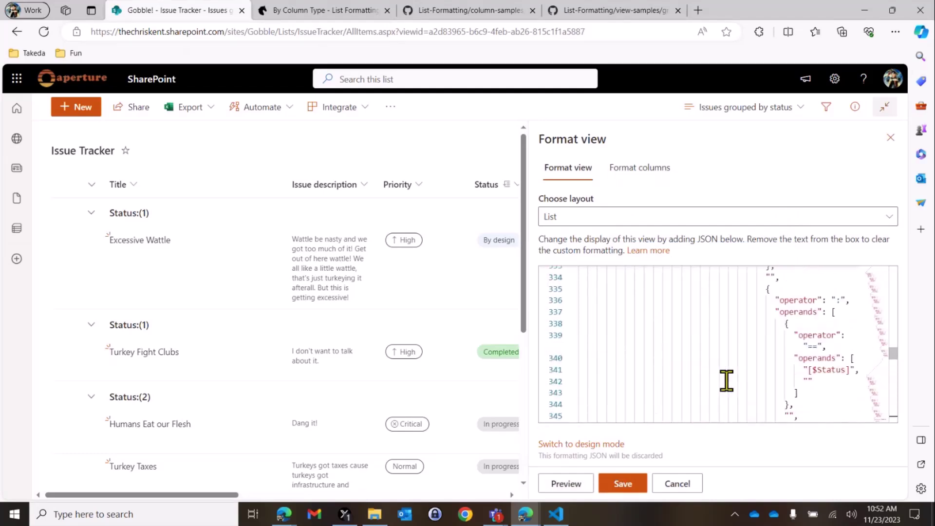
{"action": "scroll", "coordinate": [719, 373], "scroll_direction": "up", "scroll_amount": 20}
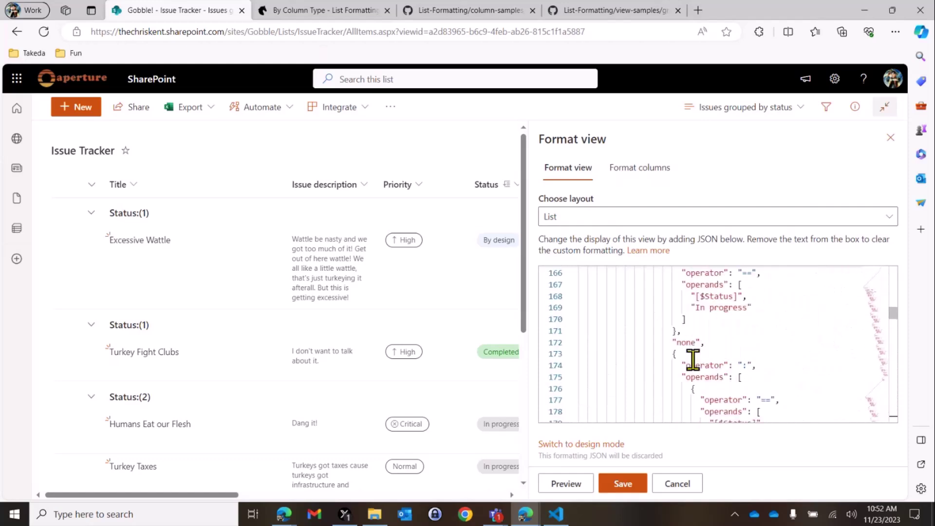
{"action": "scroll", "coordinate": [685, 356], "scroll_direction": "up", "scroll_amount": 15}
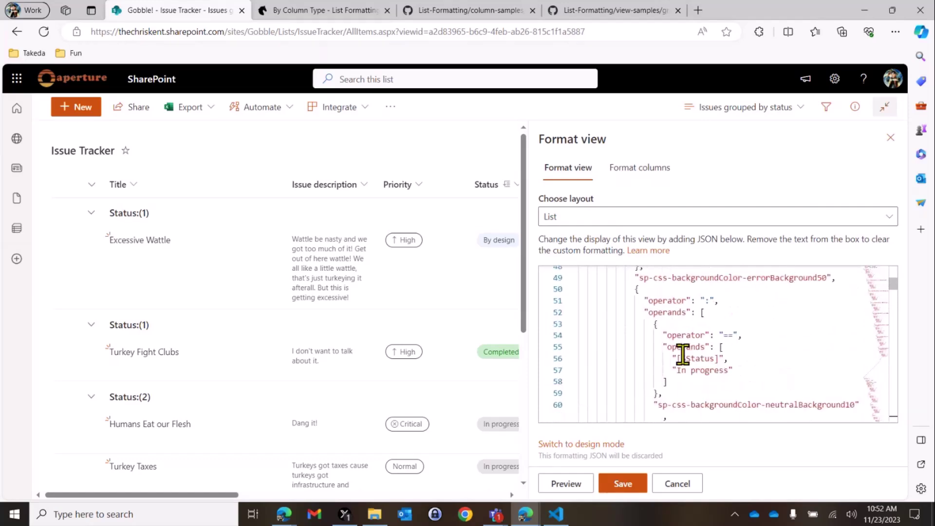
{"action": "left_click_drag", "start_coordinate": [771, 330], "coordinate": [522, 324]}
{"action": "key", "text": "Delete"}
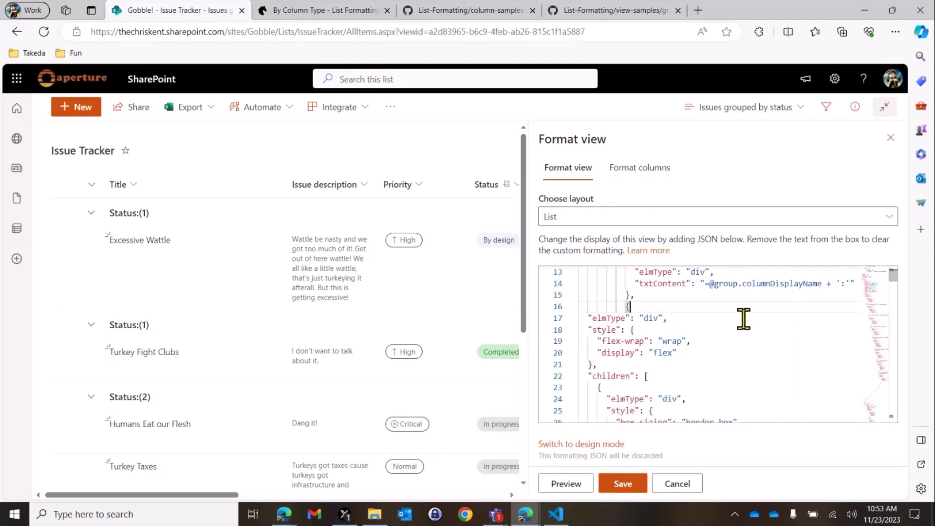
{"action": "key", "text": "ctrl"}
{"action": "key", "text": "ctrl"}
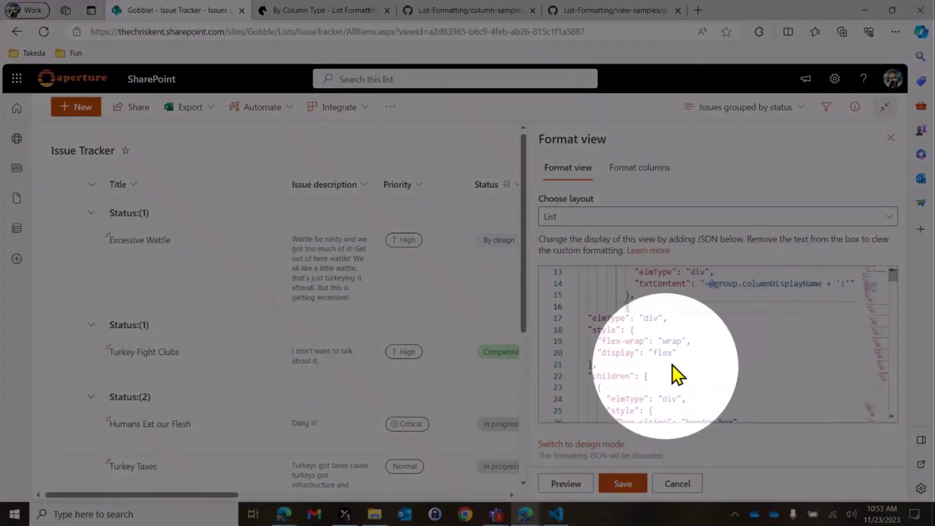
{"action": "left_click", "coordinate": [685, 340]}
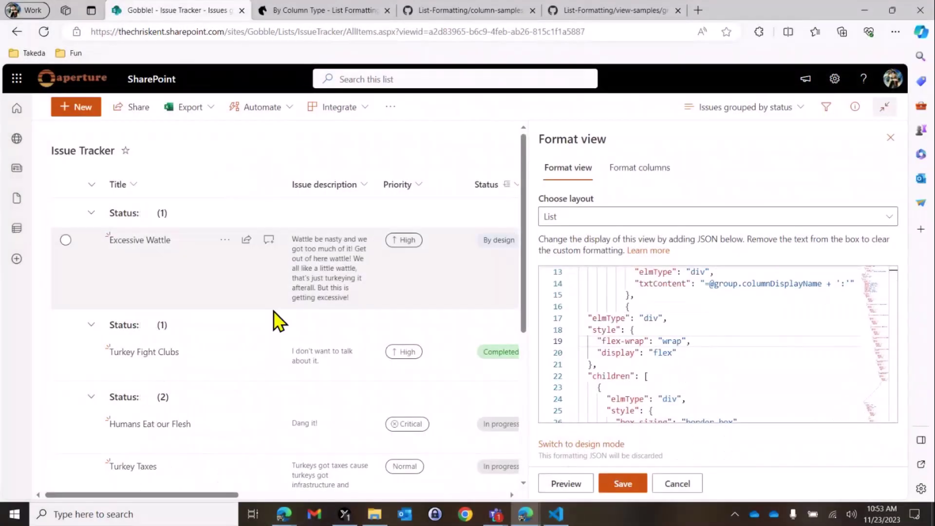
- Find all [$Status] references in the view formatting JSON
{"action": "left_click", "coordinate": [721, 351]}
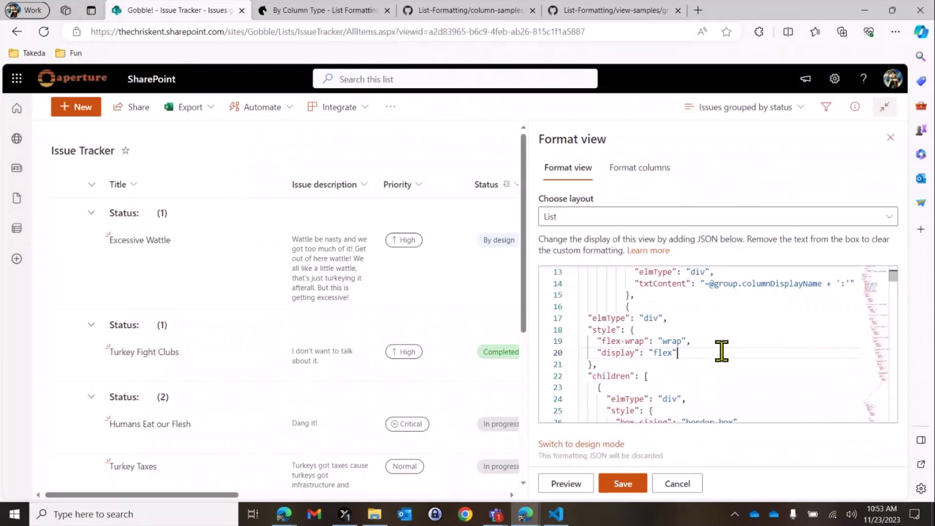
{"action": "scroll", "coordinate": [722, 351], "scroll_direction": "down", "scroll_amount": 8}
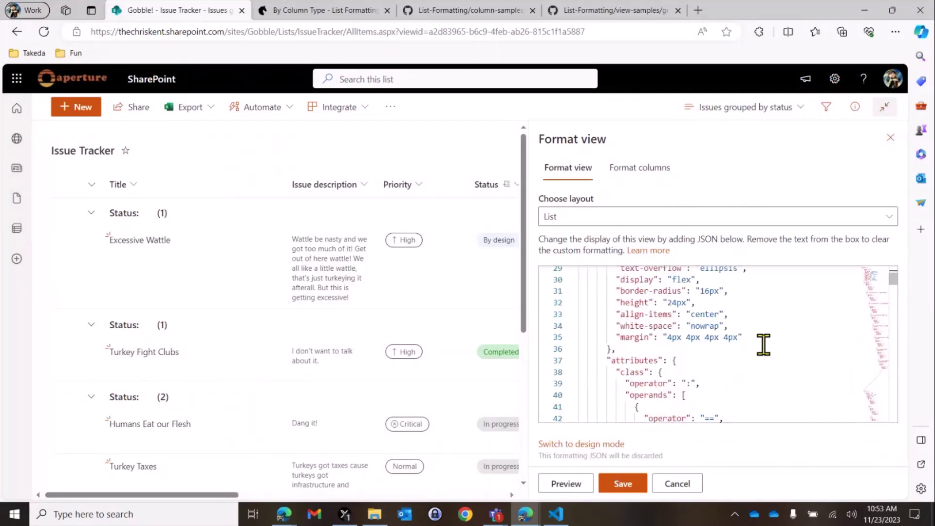
{"action": "scroll", "coordinate": [760, 356], "scroll_direction": "down", "scroll_amount": 6}
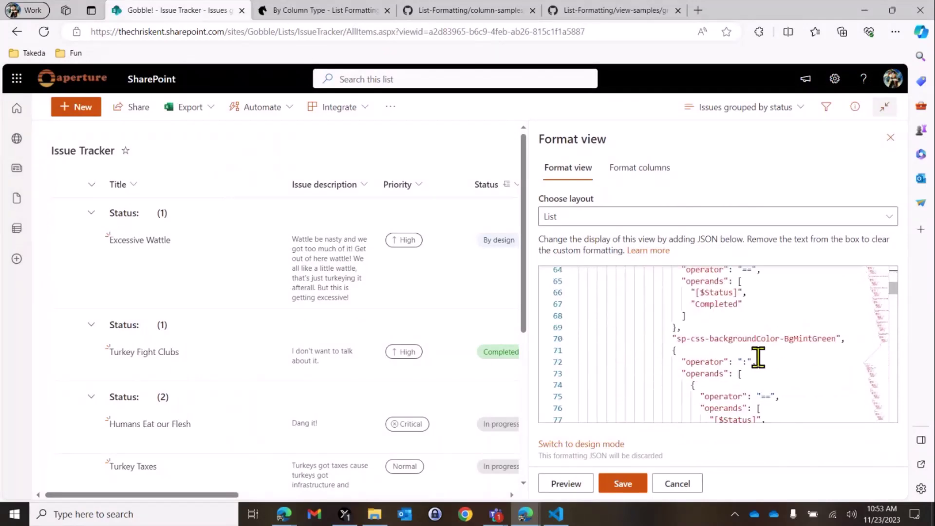
{"action": "left_click", "coordinate": [695, 294]}
{"action": "right_click", "coordinate": [740, 267]}
{"action": "left_click", "coordinate": [752, 292]}
{"action": "left_click_drag", "start_coordinate": [738, 292], "coordinate": [694, 292]}
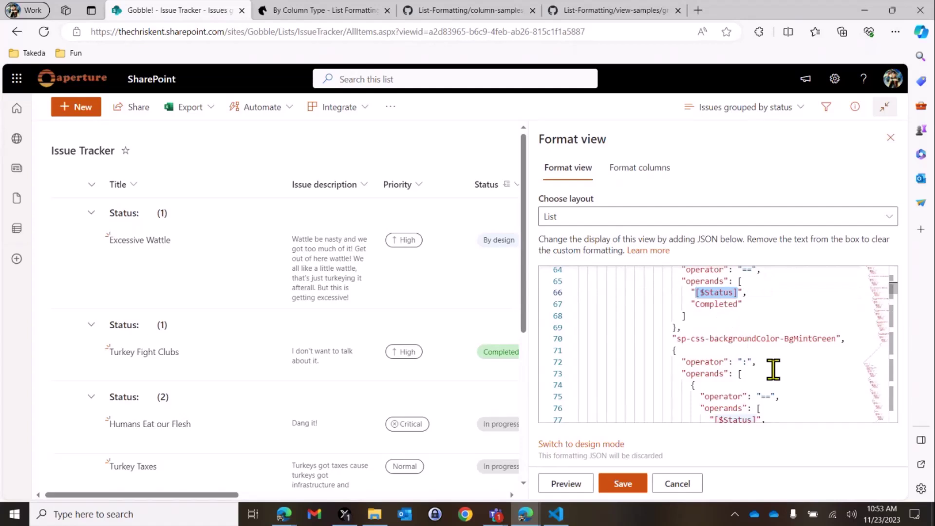
{"action": "key", "text": "ctrl+f"}
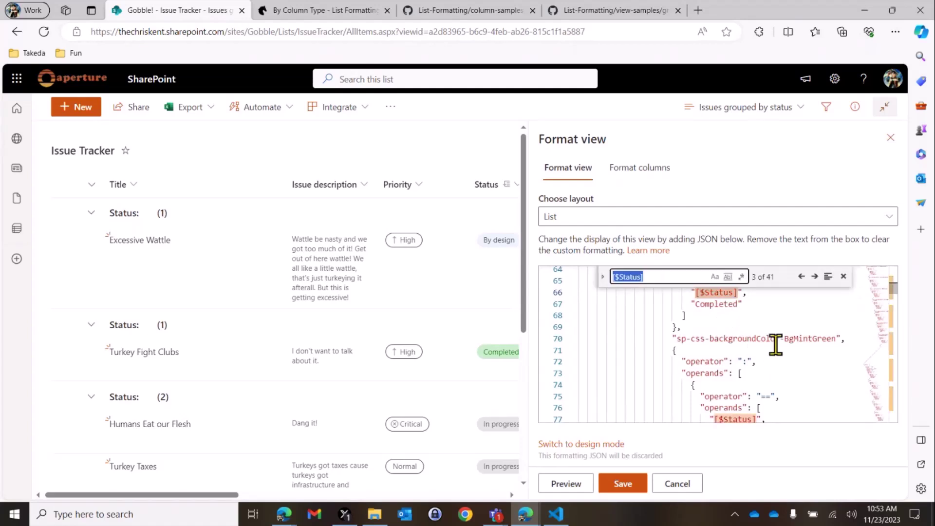
{"action": "left_click", "coordinate": [604, 278]}
{"action": "type", "text": "@grou0p.field"}
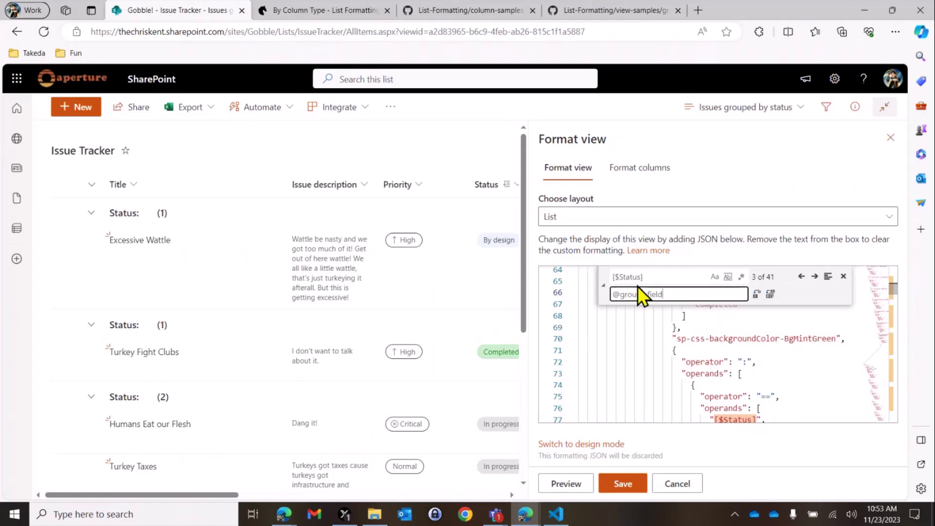
{"action": "key", "text": "Left"}
{"action": "key", "text": "Left"}
{"action": "key", "text": "Left"}
{"action": "key", "text": "Left"}
{"action": "key", "text": "Left"}
{"action": "key", "text": "Left"}
{"action": "key", "text": "Left"}
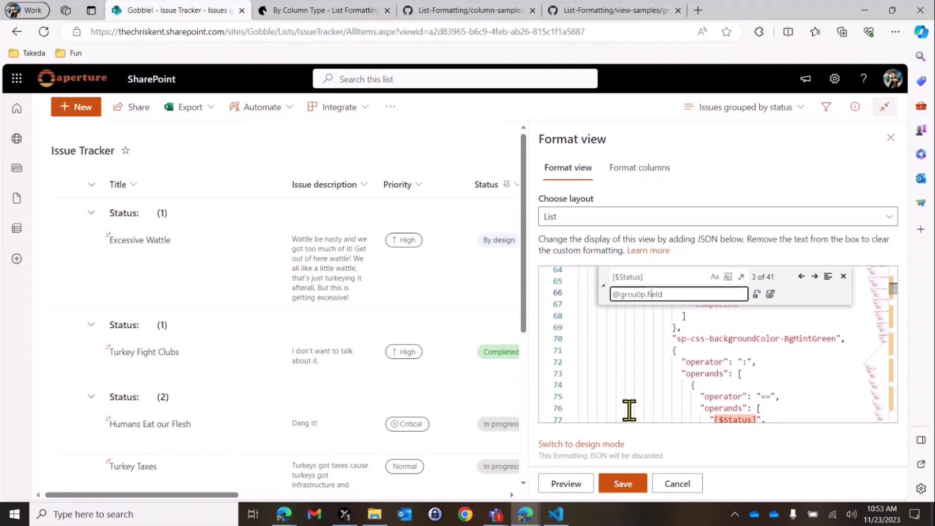
{"action": "key", "text": "BackSpace"}
{"action": "key", "text": "End"}
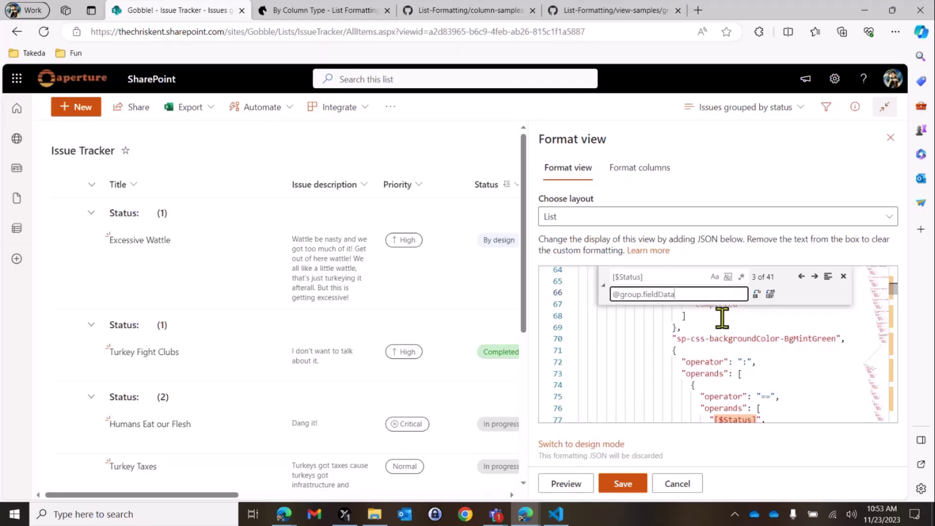
{"action": "left_click", "coordinate": [770, 294]}
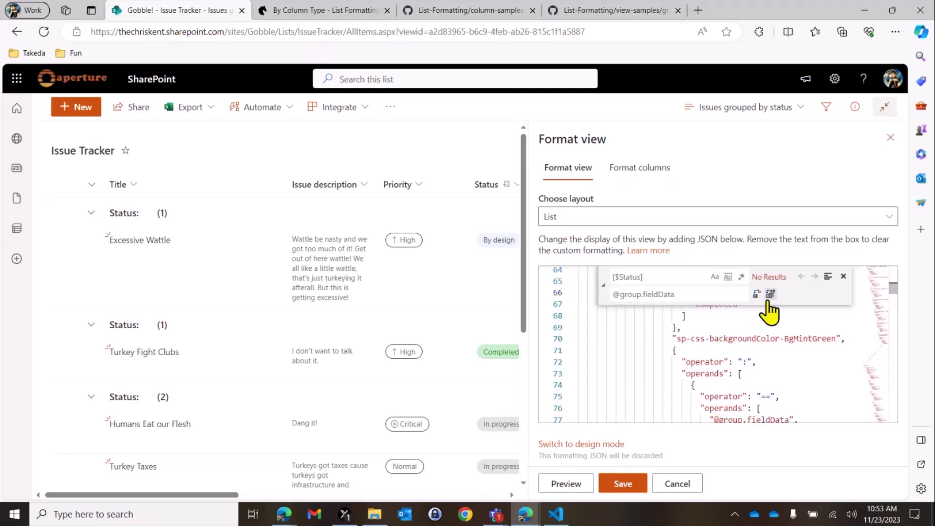
- Preview the group header pills, close the find box, save the view formatting and check the headers down the list
{"action": "left_click", "coordinate": [575, 490]}
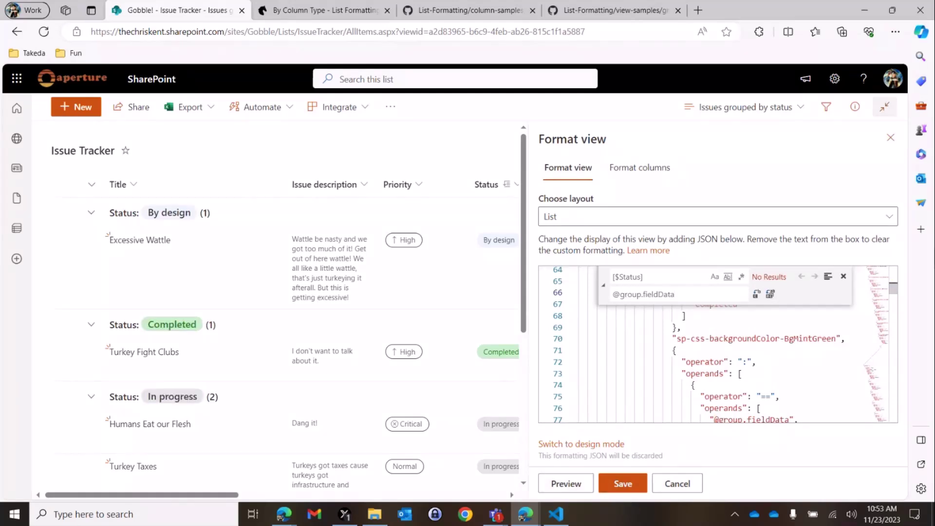
{"action": "left_click", "coordinate": [843, 276]}
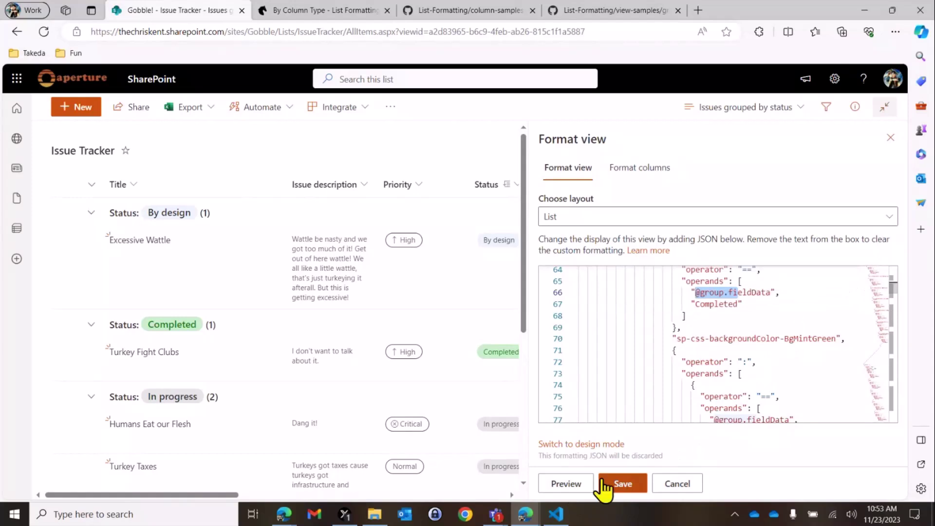
{"action": "left_click", "coordinate": [629, 489]}
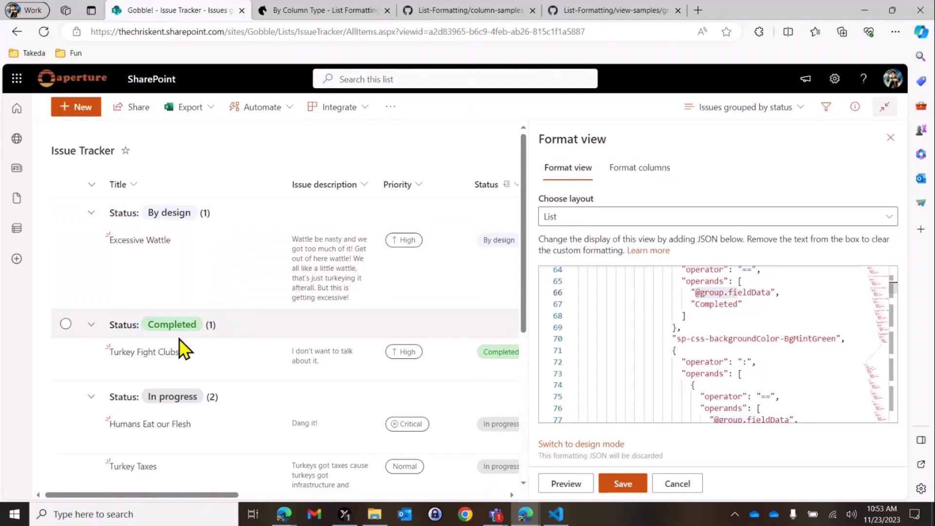
{"action": "scroll", "coordinate": [178, 346], "scroll_direction": "down", "scroll_amount": 3}
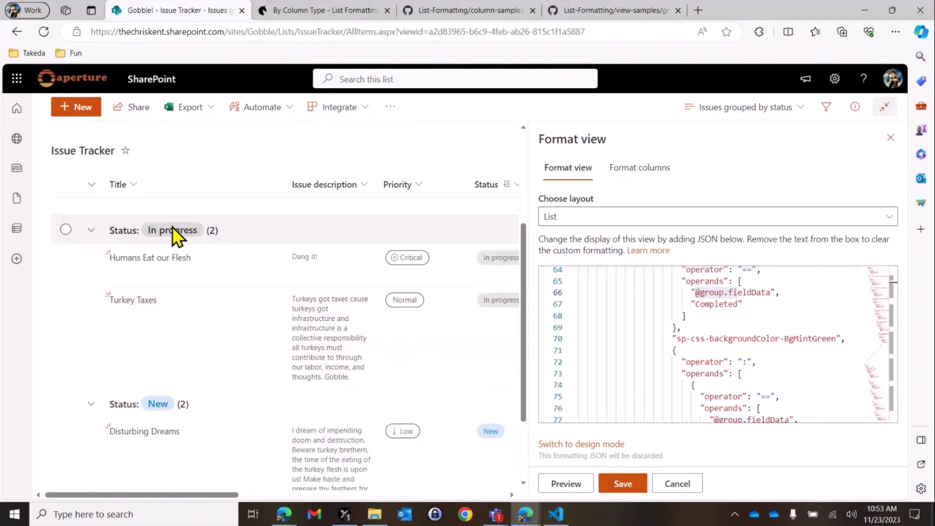
- View the group-header-user-picture sample on GitHub, and switch to the By Column Type page of the List Formatting samples
{"action": "left_click", "coordinate": [600, 13]}
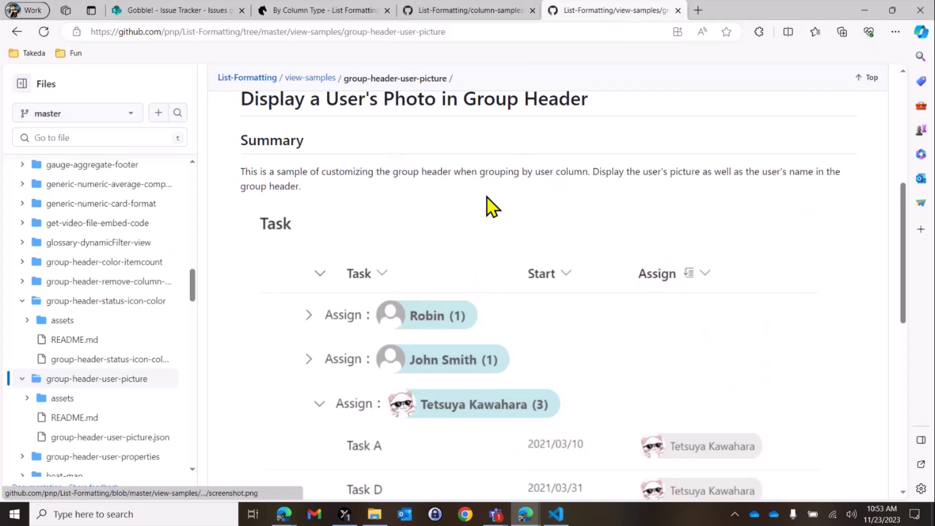
{"action": "left_click", "coordinate": [326, 14]}
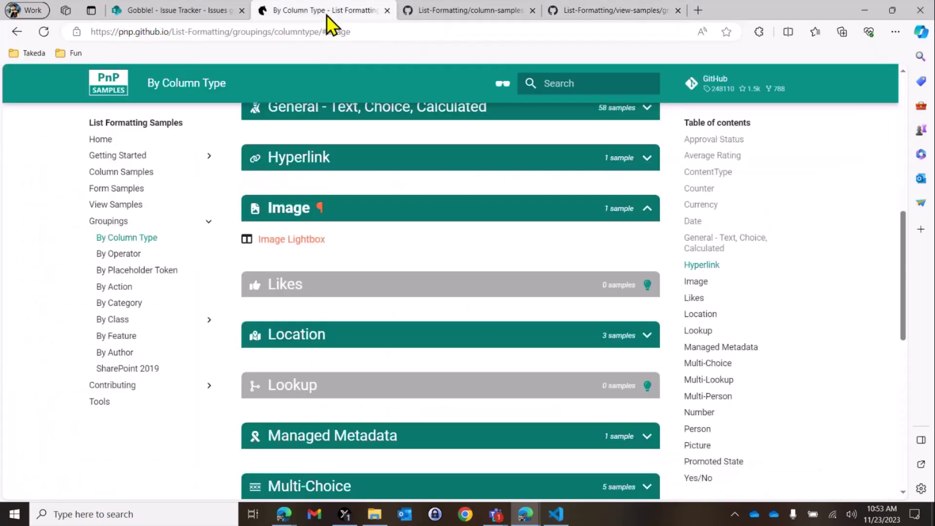
- Return to the Issue Tracker list, save its view formatting and close the formatting pane
{"action": "left_click", "coordinate": [149, 12]}
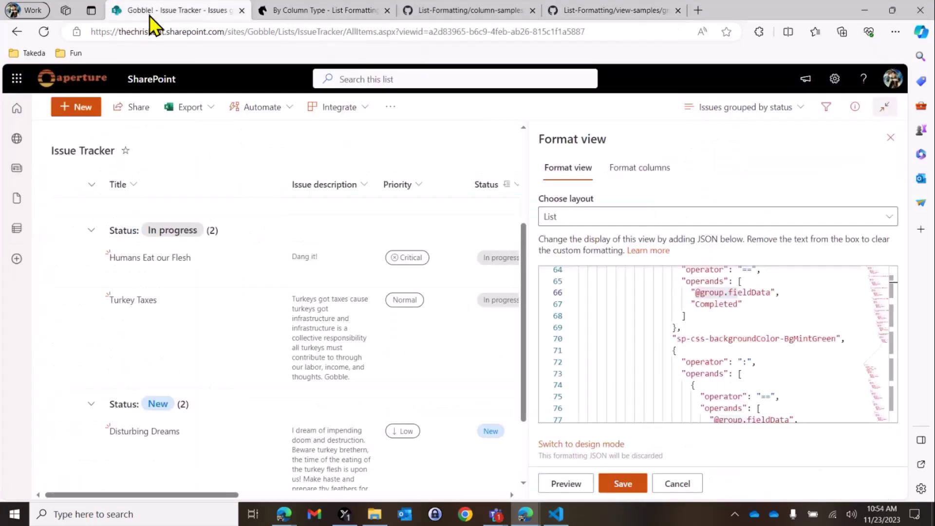
{"action": "left_click", "coordinate": [644, 483]}
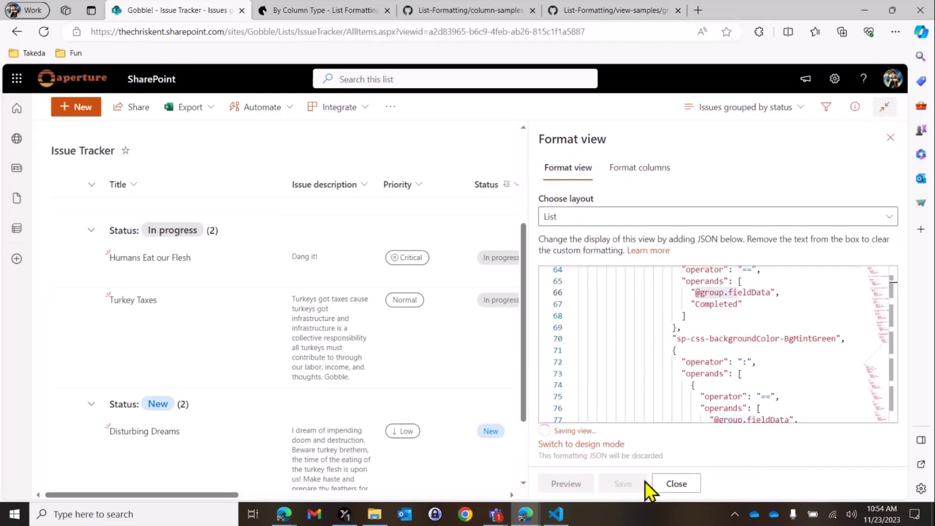
{"action": "left_click", "coordinate": [891, 138]}
- Switch to the Issues grouped by priority view and preview the image of the Humans Eat our Flesh item
{"action": "left_click", "coordinate": [764, 111]}
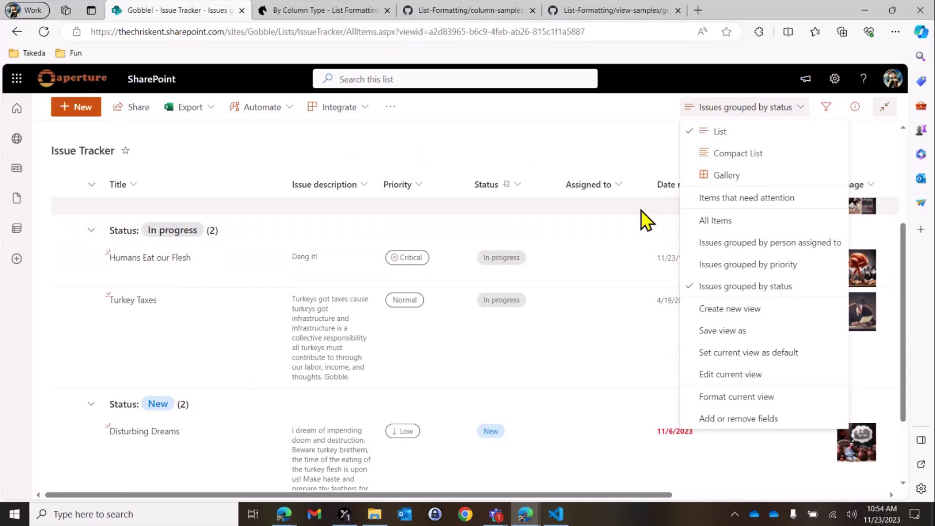
{"action": "left_click", "coordinate": [746, 264]}
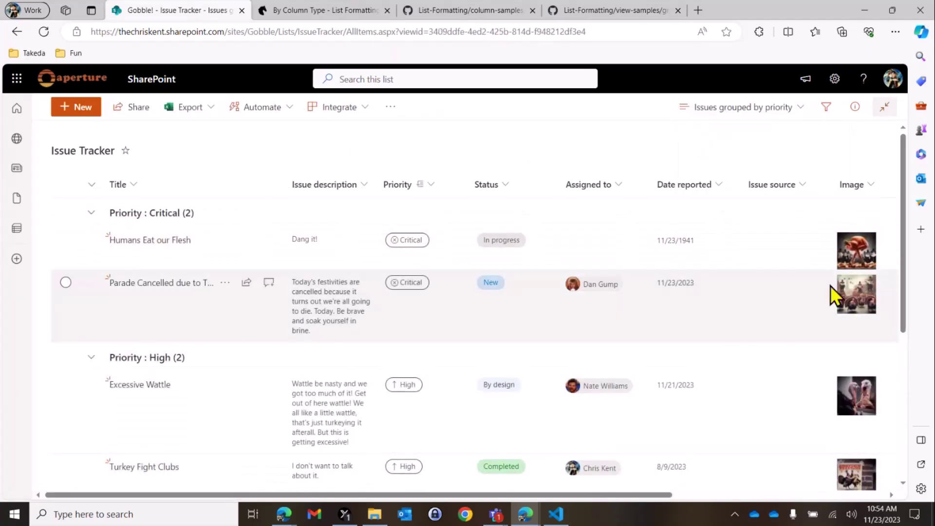
{"action": "mouse_move", "coordinate": [839, 251]}
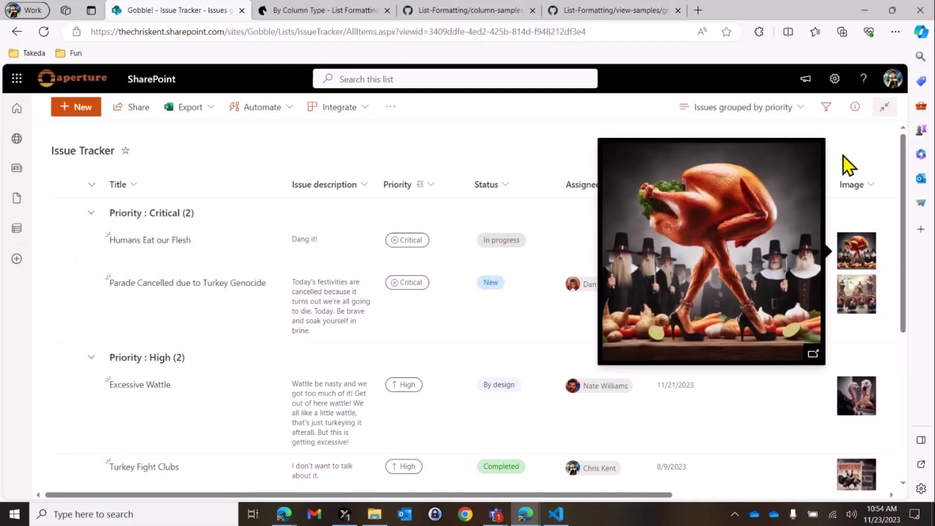
- Create a public board view named Priority Board, organized by the Priority column
{"action": "left_click", "coordinate": [744, 108]}
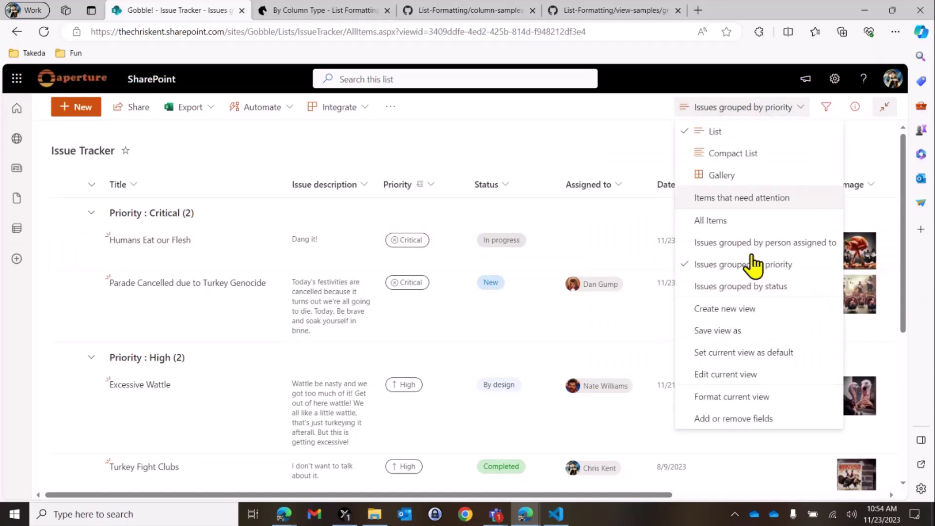
{"action": "left_click", "coordinate": [754, 309]}
{"action": "left_click", "coordinate": [532, 290]}
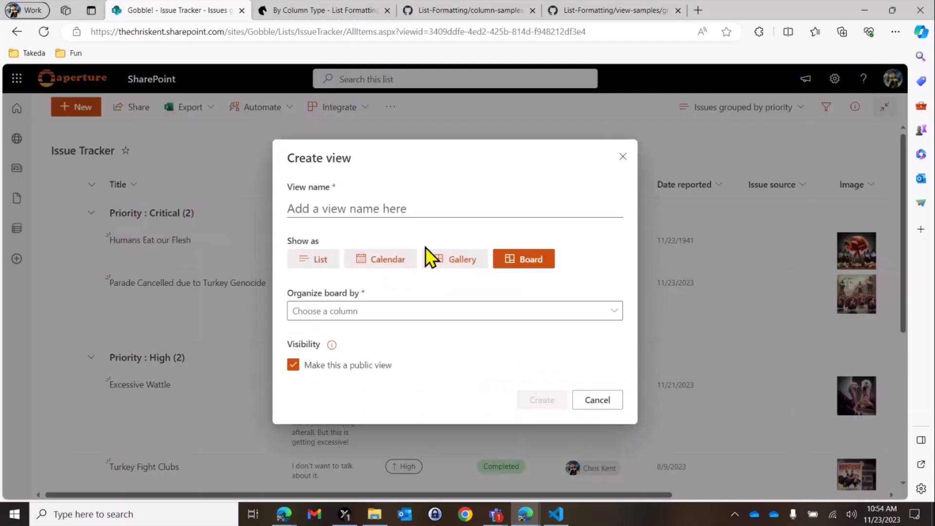
{"action": "left_click", "coordinate": [297, 209]}
{"action": "type", "text": "P"}
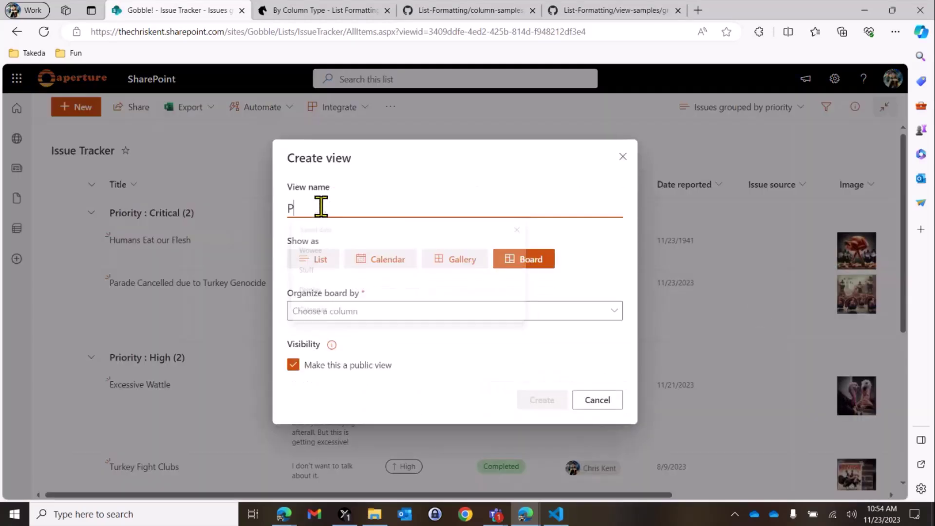
{"action": "type", "text": "riority Board"}
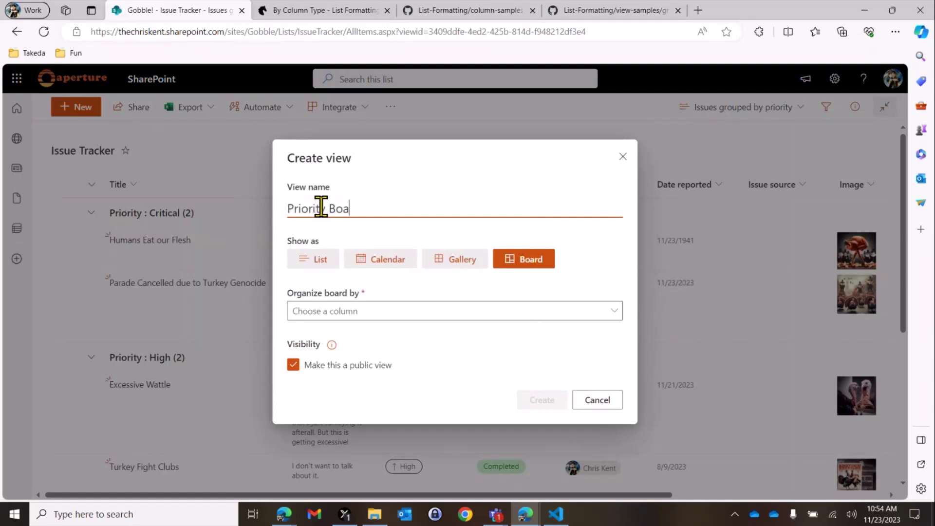
{"action": "left_click", "coordinate": [351, 318]}
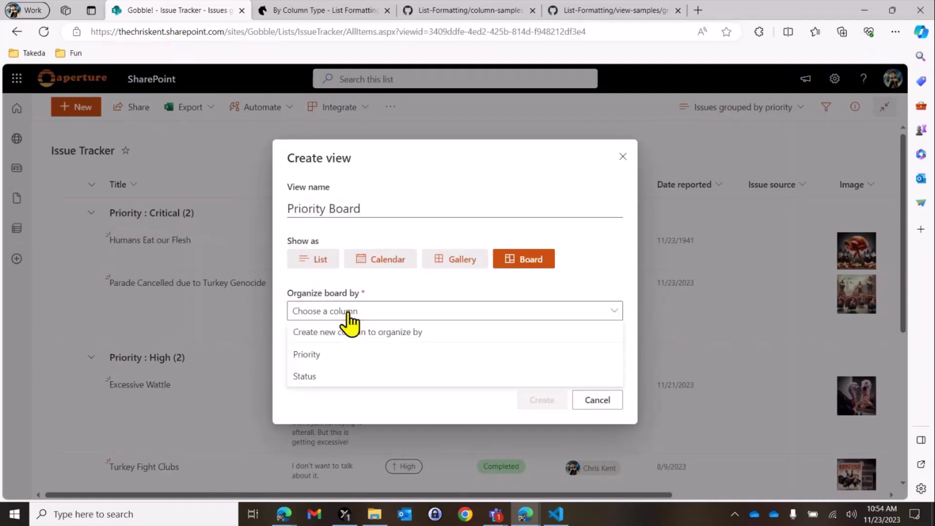
{"action": "left_click", "coordinate": [347, 359]}
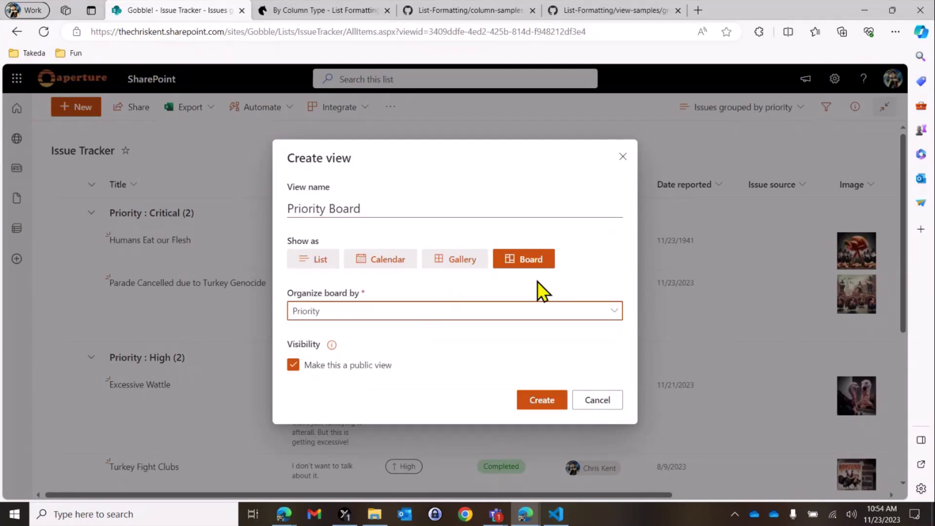
{"action": "left_click", "coordinate": [549, 400]}
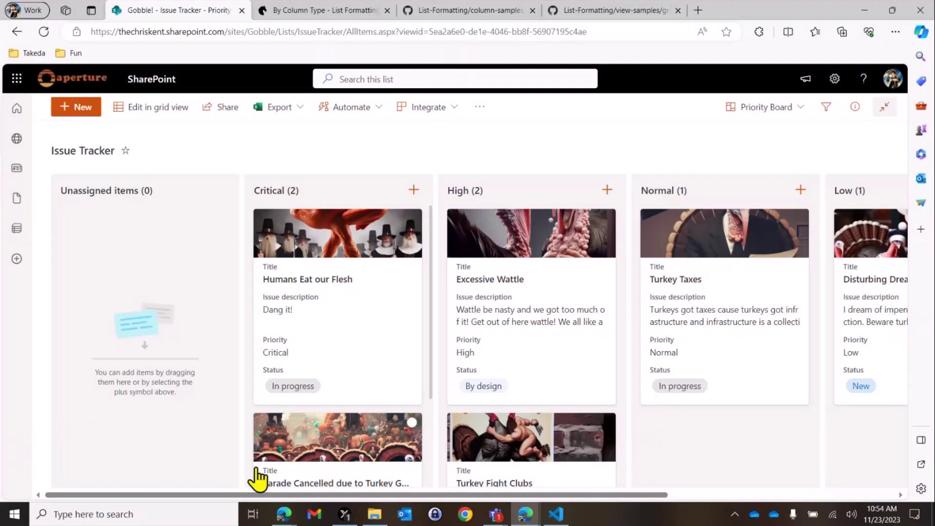
- Look over the board's buckets and cards, and toggle the expanded content display off and on again
{"action": "left_click_drag", "start_coordinate": [255, 495], "coordinate": [365, 494]}
{"action": "scroll", "coordinate": [218, 341], "scroll_direction": "down", "scroll_amount": 3}
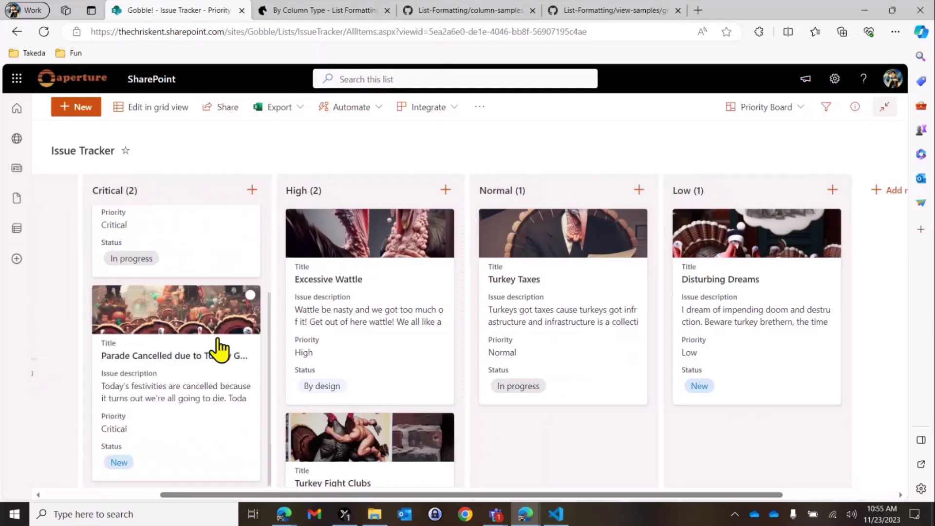
{"action": "scroll", "coordinate": [209, 356], "scroll_direction": "up", "scroll_amount": 3}
{"action": "left_click", "coordinate": [884, 108]}
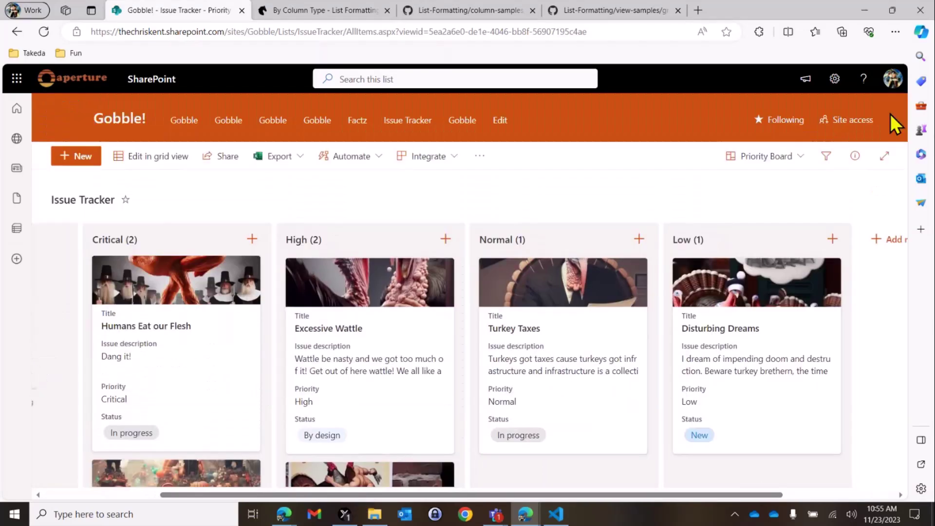
{"action": "left_click", "coordinate": [886, 156]}
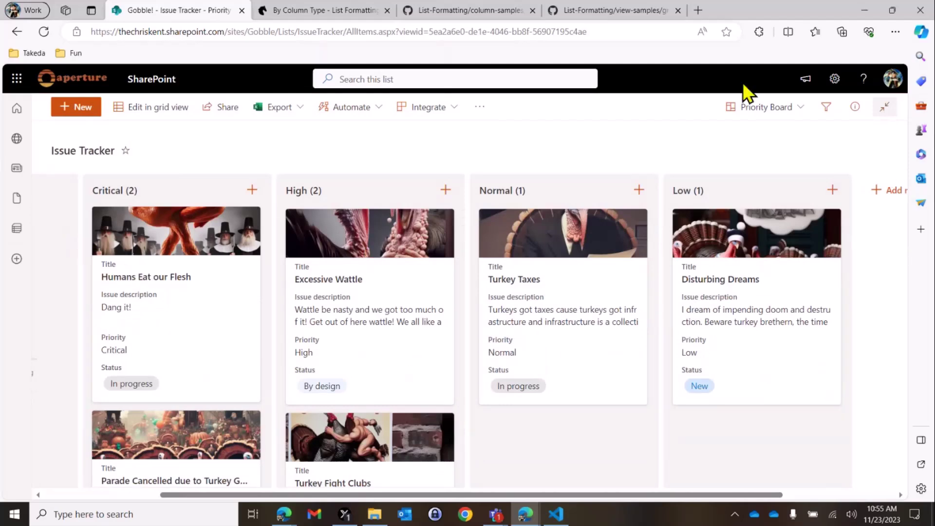
- Customize the board's card so that column names are not shown as labels
{"action": "left_click", "coordinate": [794, 108]}
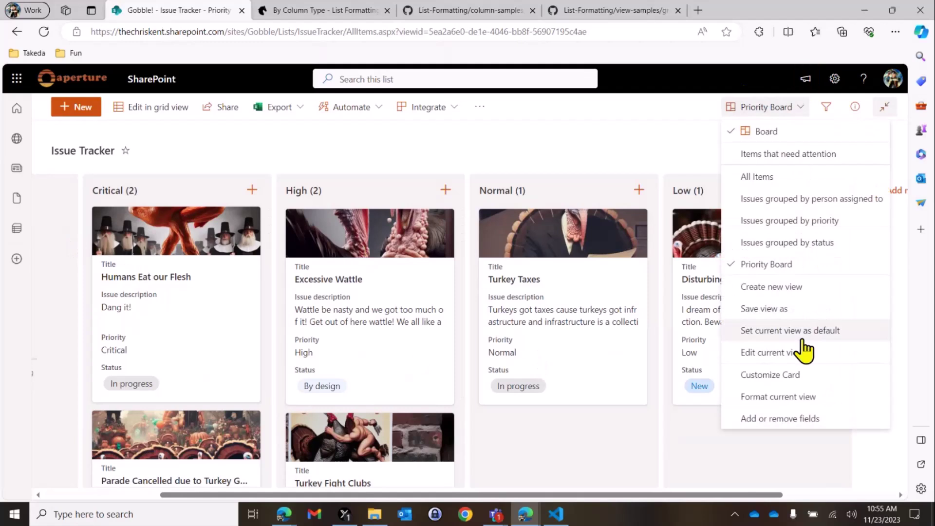
{"action": "left_click", "coordinate": [808, 375]}
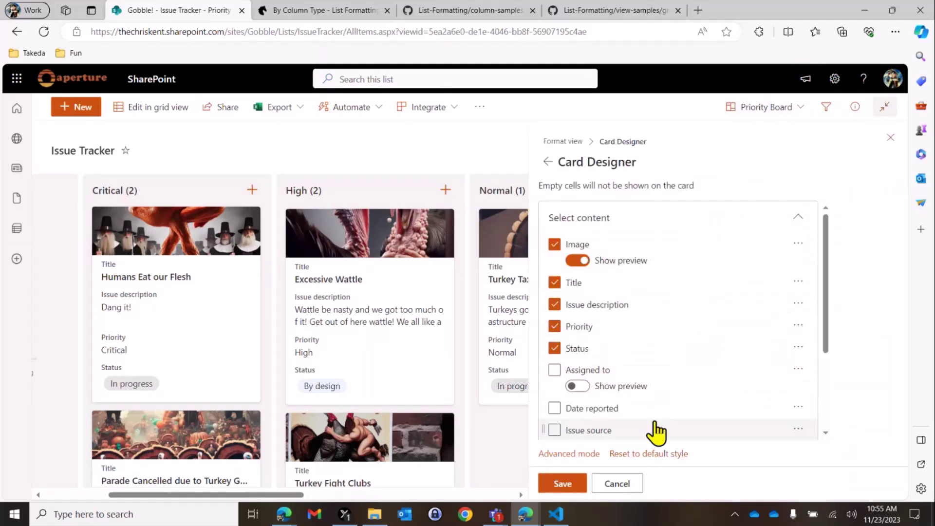
{"action": "scroll", "coordinate": [623, 429], "scroll_direction": "down", "scroll_amount": 3}
{"action": "left_click", "coordinate": [587, 428]}
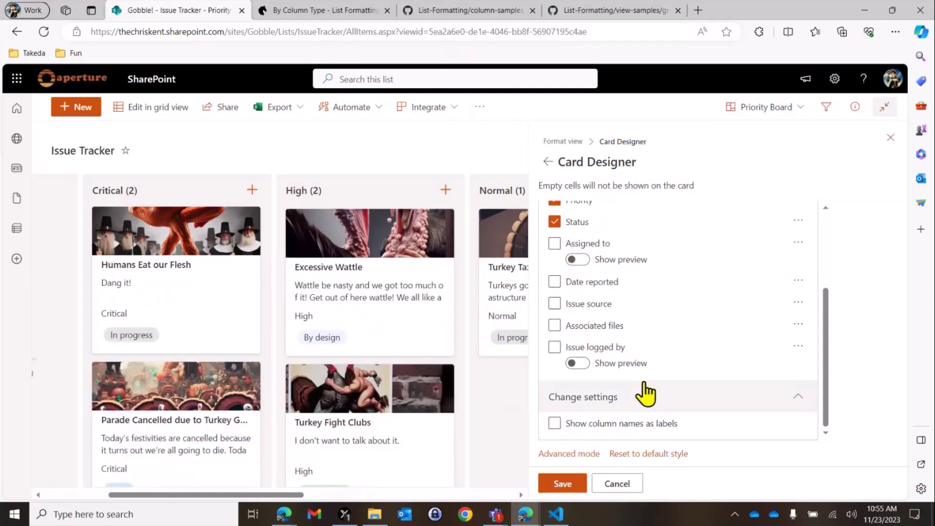
- Remove Priority from the card content and add Assigned to with its preview
{"action": "scroll", "coordinate": [726, 319], "scroll_direction": "up", "scroll_amount": 5}
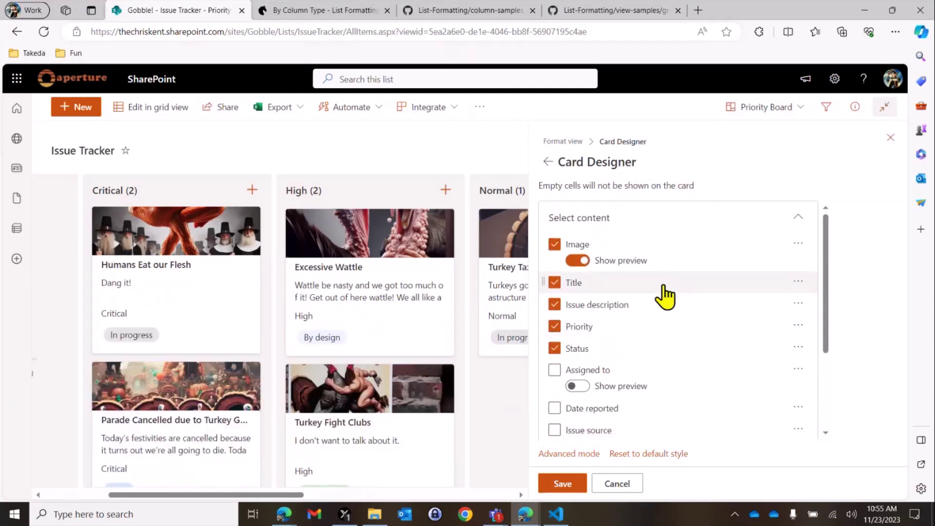
{"action": "left_click", "coordinate": [556, 328]}
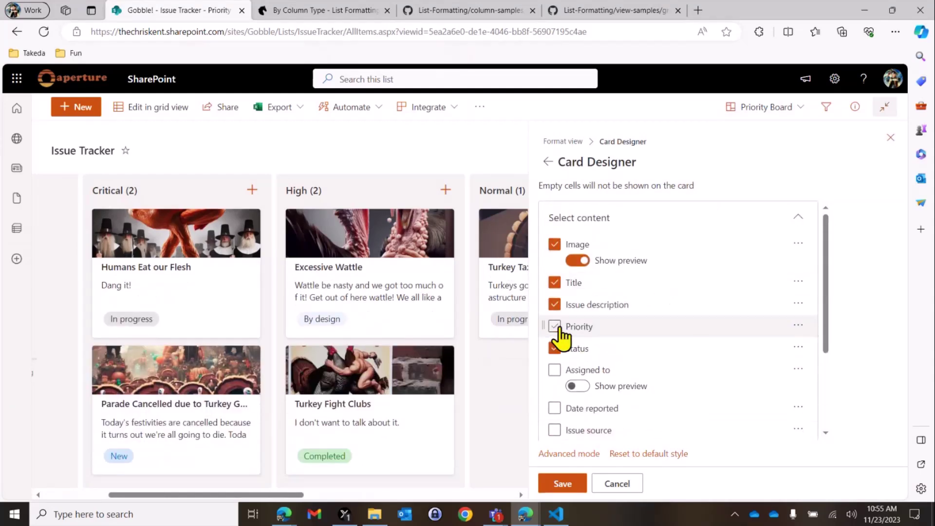
{"action": "left_click", "coordinate": [555, 370]}
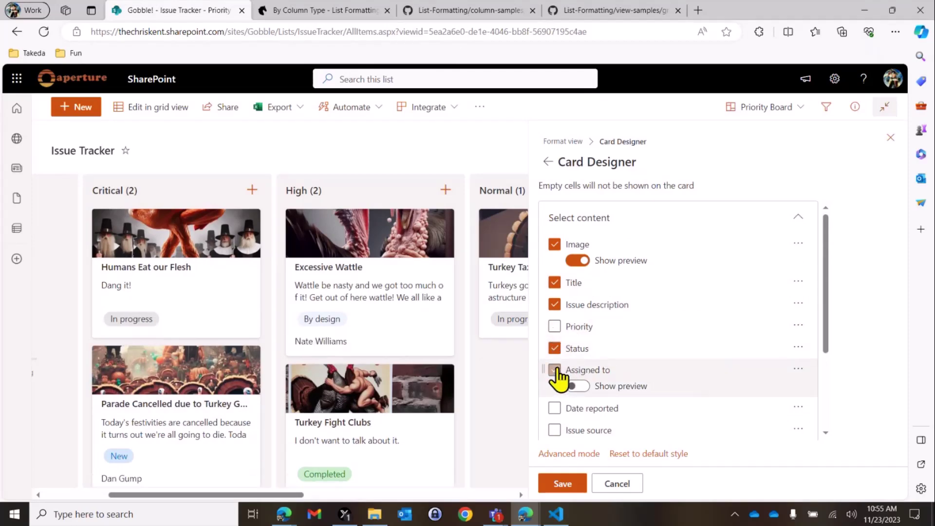
{"action": "left_click", "coordinate": [589, 387]}
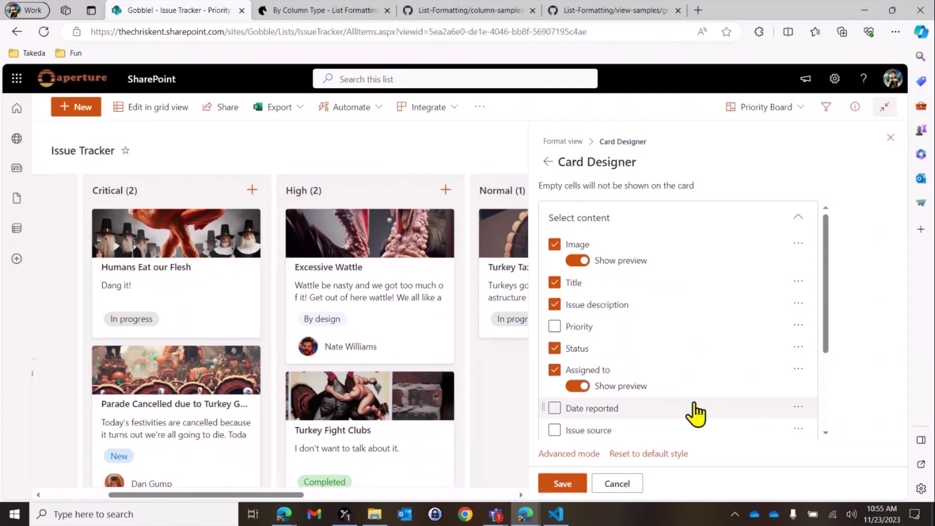
- Add Date reported to the card content
{"action": "scroll", "coordinate": [667, 404], "scroll_direction": "down", "scroll_amount": 2}
{"action": "scroll", "coordinate": [608, 357], "scroll_direction": "down", "scroll_amount": 1}
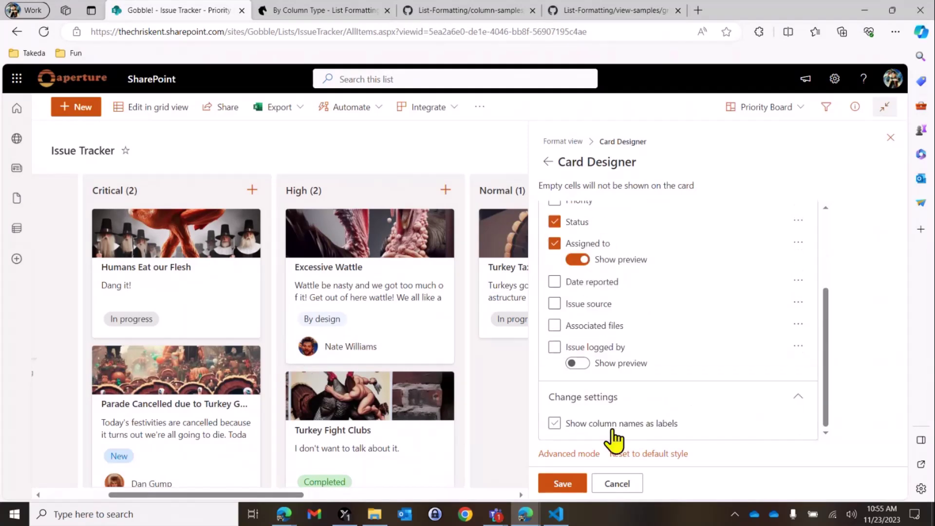
{"action": "left_click", "coordinate": [590, 288]}
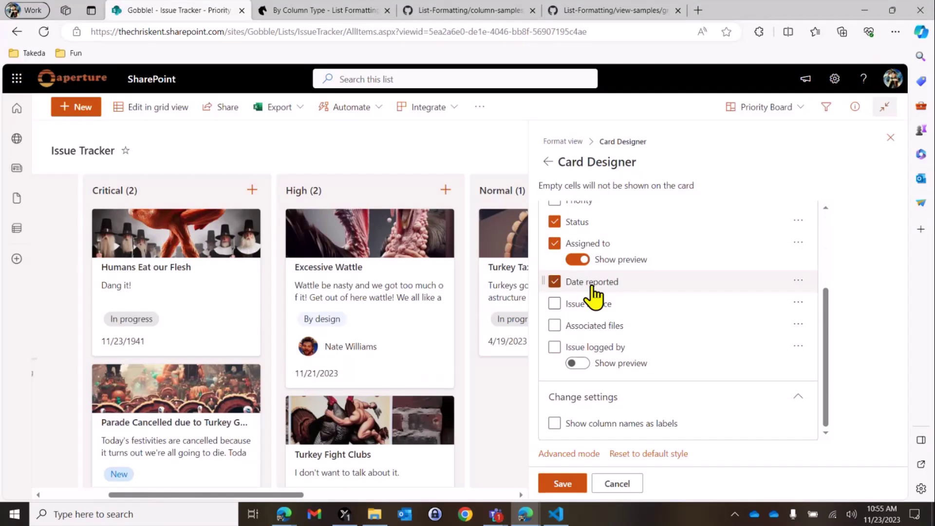
{"action": "scroll", "coordinate": [386, 428], "scroll_direction": "down", "scroll_amount": 2}
{"action": "scroll", "coordinate": [386, 449], "scroll_direction": "up", "scroll_amount": 2}
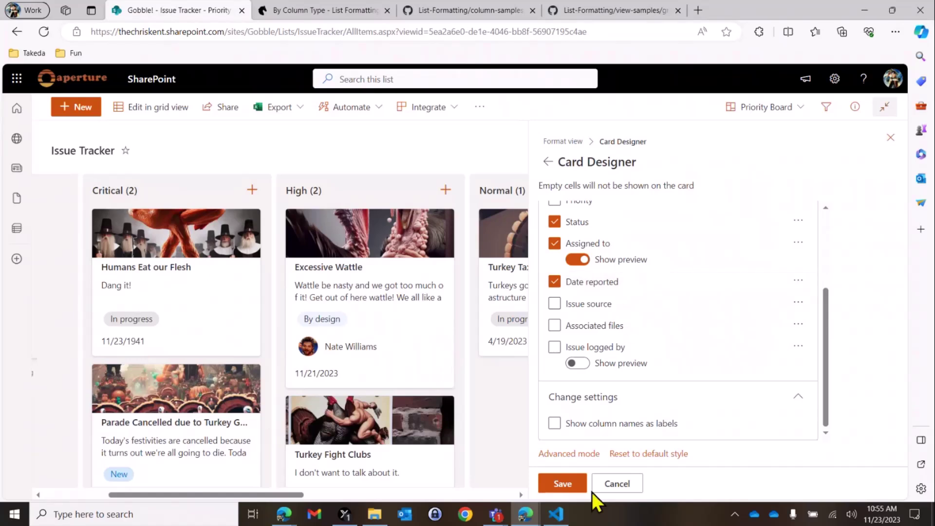
- Switch the card design to advanced mode and search its JSON for "sta" to locate the Status element
{"action": "left_click", "coordinate": [581, 454]}
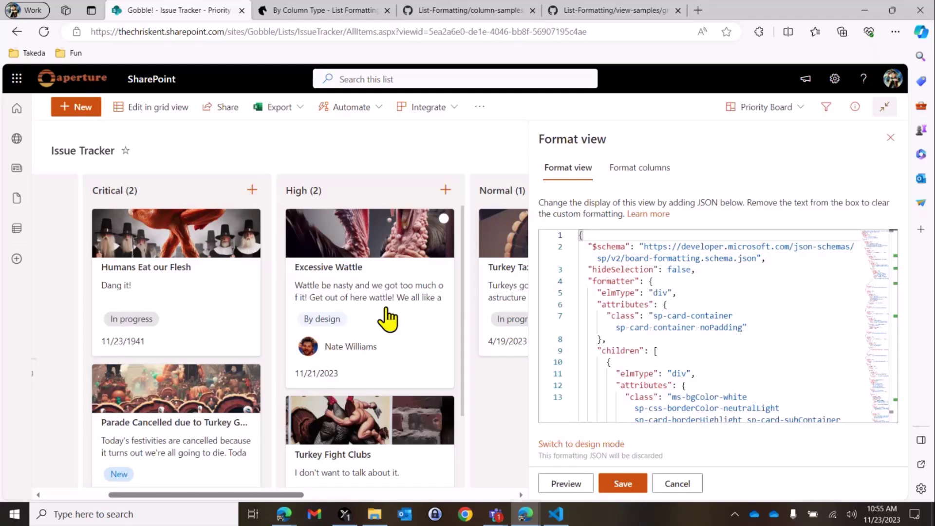
{"action": "left_click", "coordinate": [771, 330]}
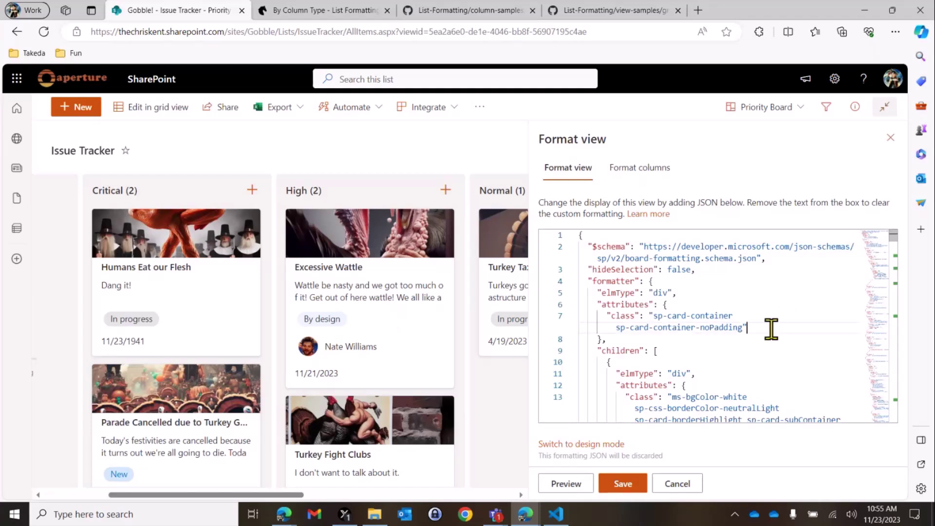
{"action": "scroll", "coordinate": [797, 313], "scroll_direction": "down", "scroll_amount": 4}
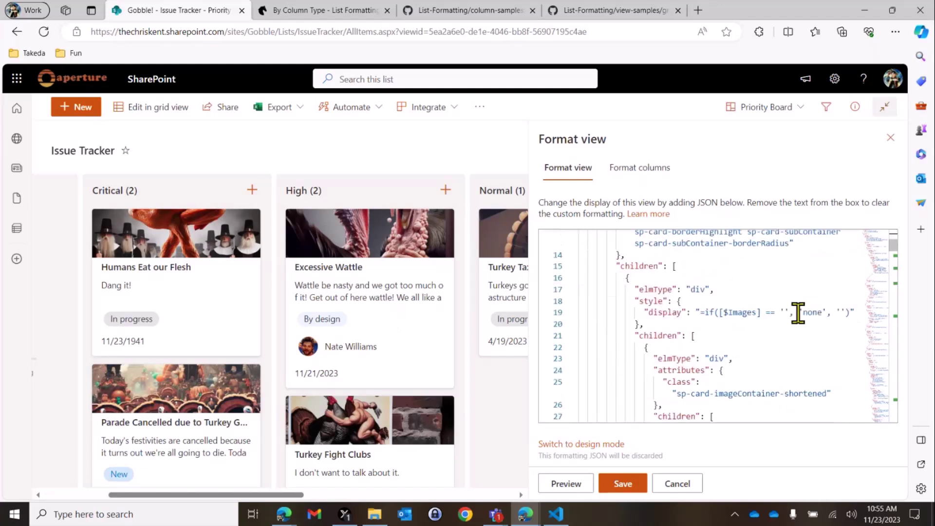
{"action": "scroll", "coordinate": [780, 310], "scroll_direction": "down", "scroll_amount": 3}
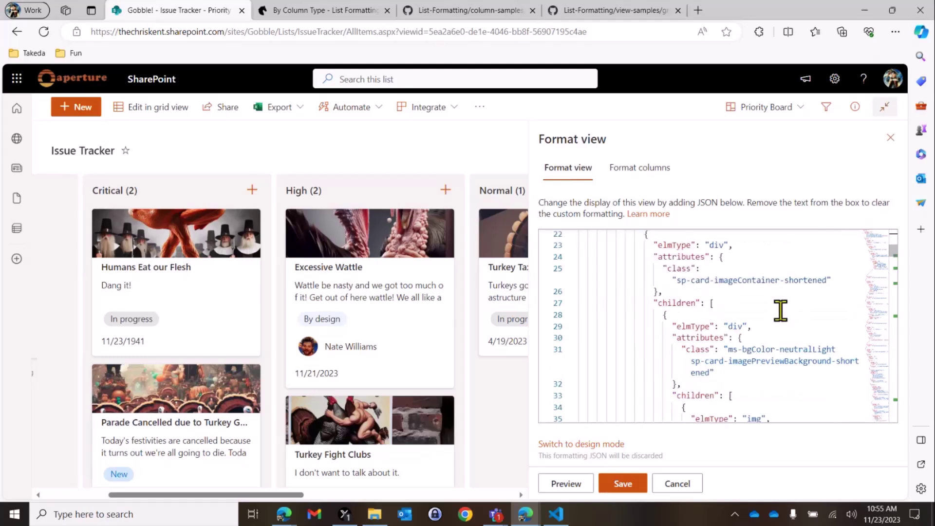
{"action": "scroll", "coordinate": [780, 310], "scroll_direction": "down", "scroll_amount": 7}
{"action": "left_click", "coordinate": [780, 310]}
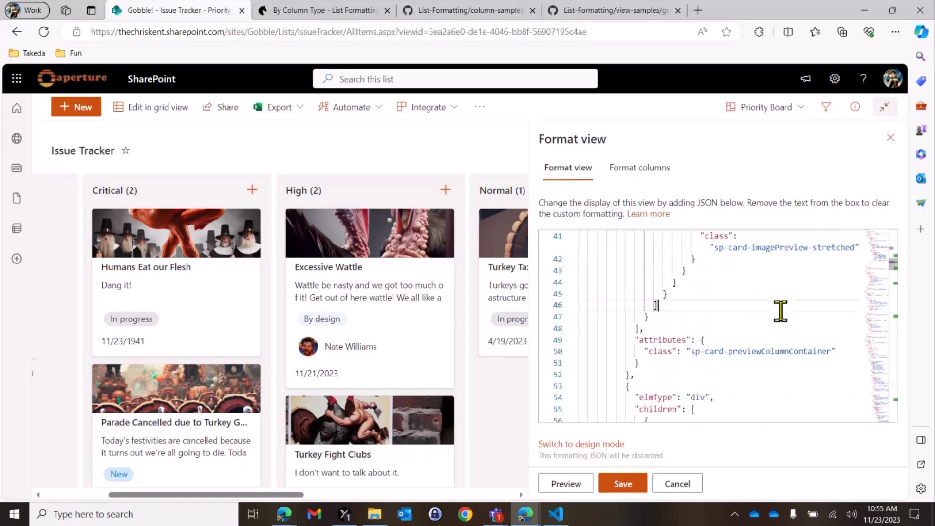
{"action": "key", "text": "ctrl+f"}
{"action": "type", "text": "sta"}
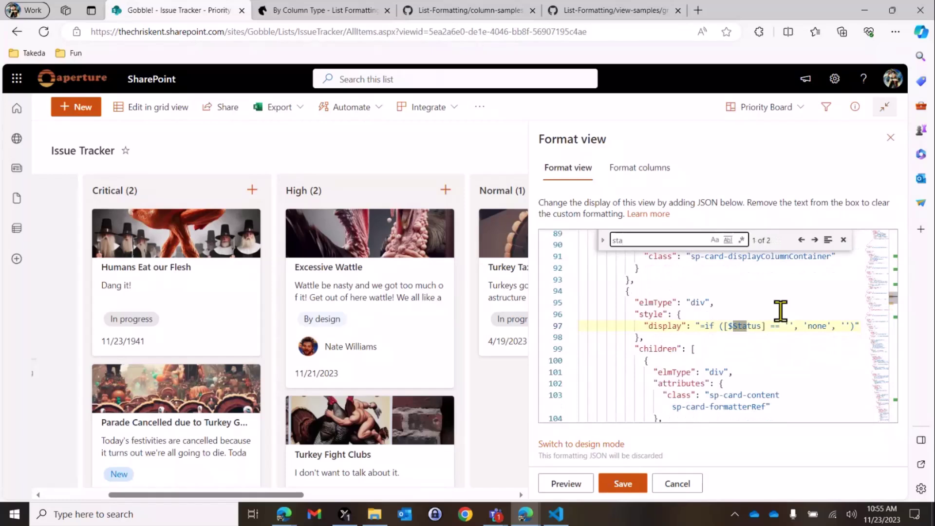
{"action": "left_click", "coordinate": [806, 326]}
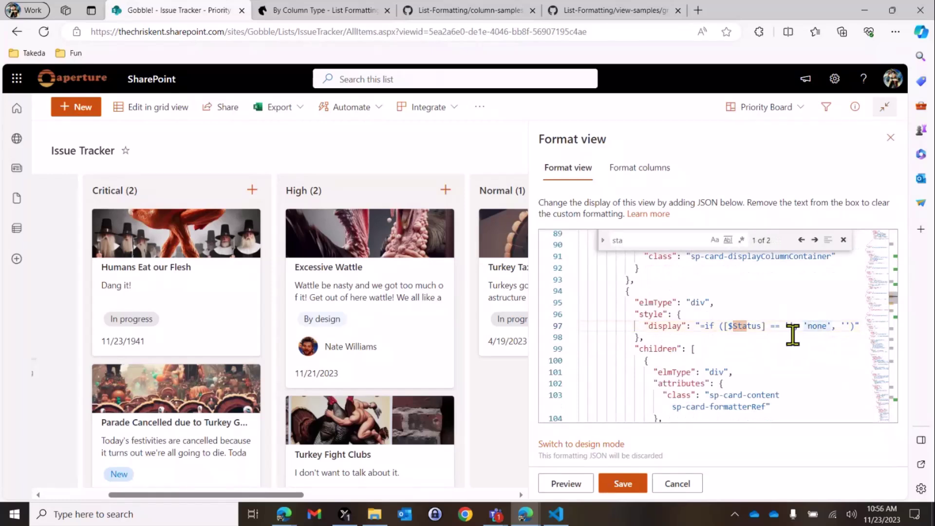
- Insert an inlineEditField property below the elmType line of the Status div in the card JSON
{"action": "left_click", "coordinate": [706, 302]}
{"action": "key", "text": "Return"}
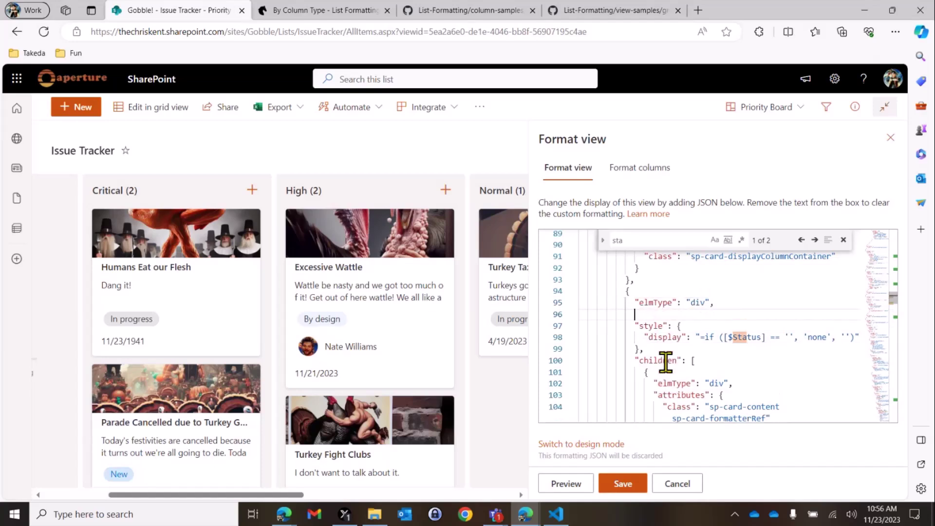
{"action": "type", "text": "\"inl"}
{"action": "key", "text": "Return"}
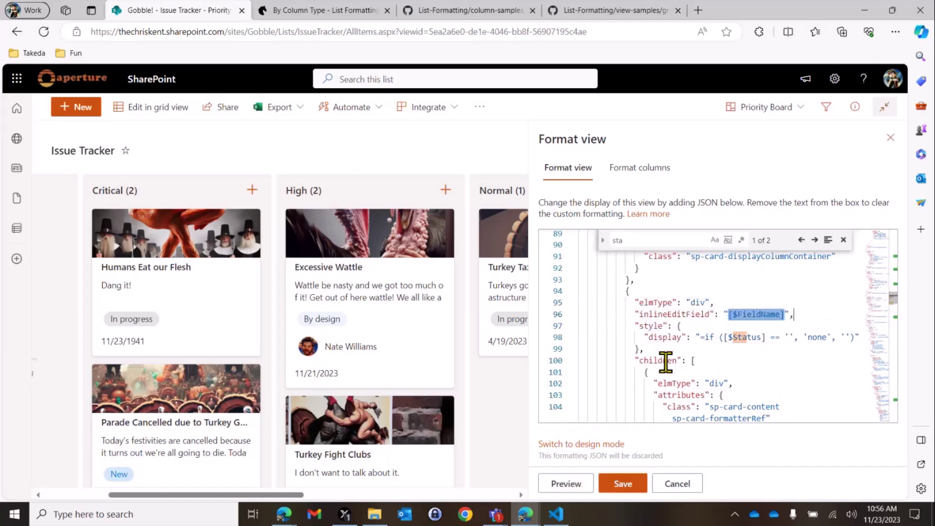
- Set the inlineEditField value to [$Status] and try the inline Status editor on the Excessive Wattle card
{"action": "key", "text": "Left"}
{"action": "key", "text": "Delete"}
{"action": "key", "text": "Delete"}
{"action": "key", "text": "Delete"}
{"action": "key", "text": "Delete"}
{"action": "key", "text": "Delete"}
{"action": "key", "text": "Delete"}
{"action": "key", "text": "Delete"}
{"action": "key", "text": "Delete"}
{"action": "key", "text": "Delete"}
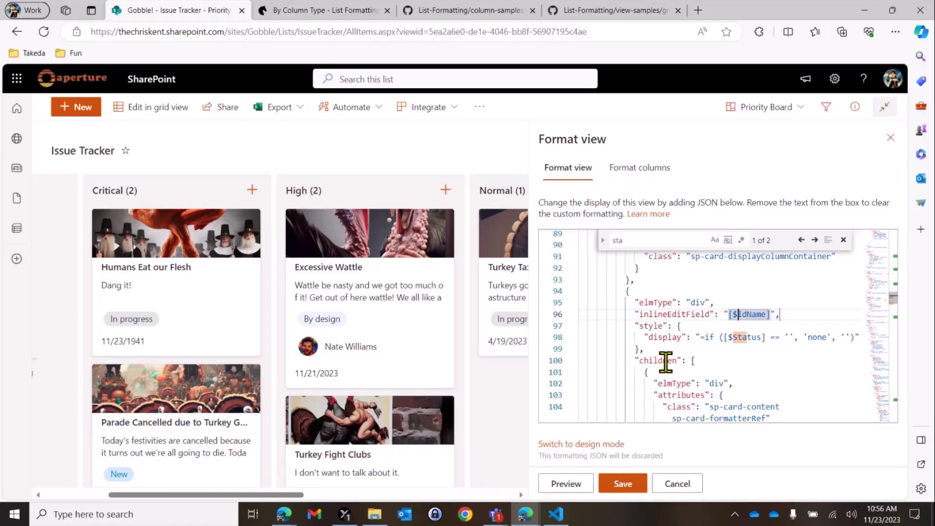
{"action": "type", "text": "Status"}
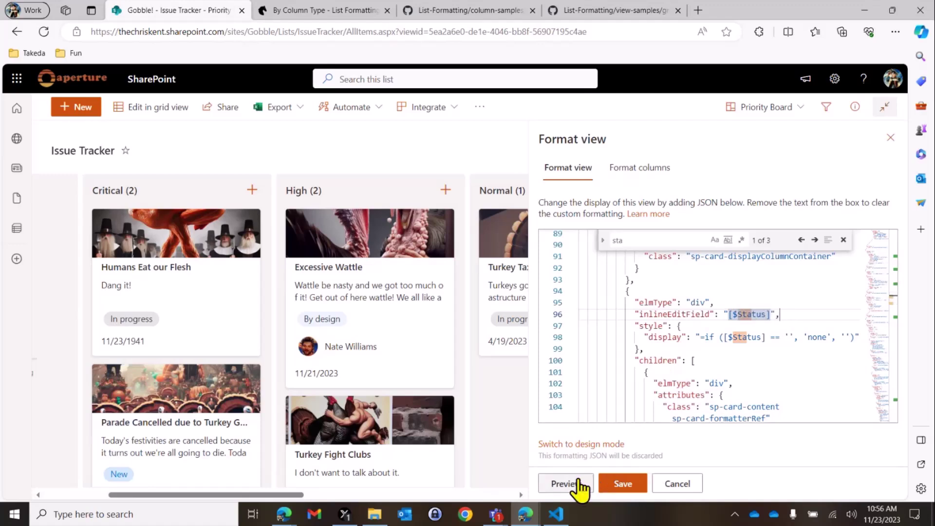
{"action": "left_click", "coordinate": [341, 326]}
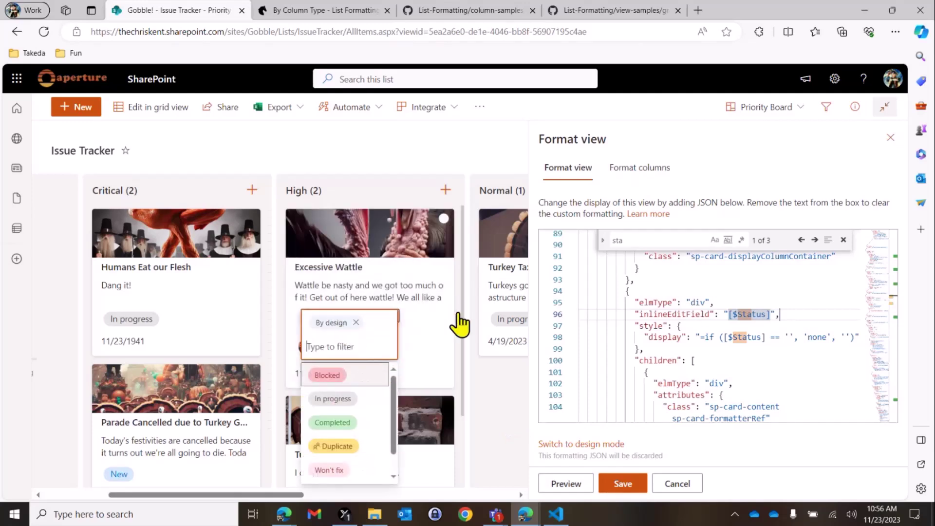
{"action": "left_click", "coordinate": [706, 340]}
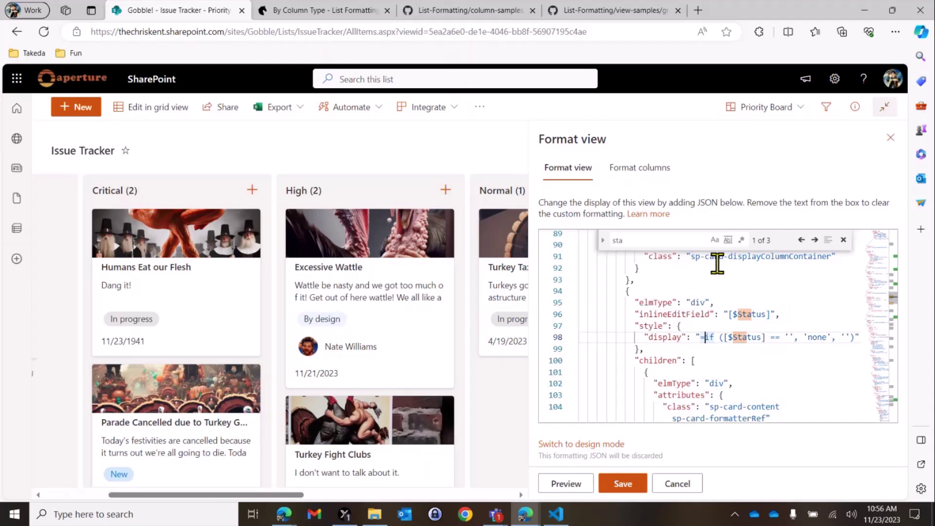
- Search the JSON for "assig", delete the style block from the outer Assigned to div, and preview the cards
{"action": "left_click", "coordinate": [678, 239]}
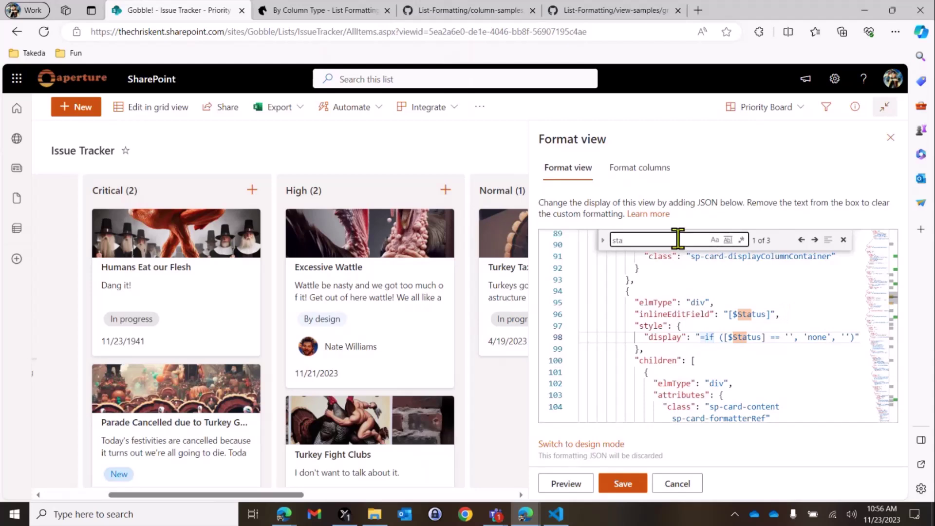
{"action": "key", "text": "BackSpace"}
{"action": "key", "text": "BackSpace"}
{"action": "key", "text": "BackSpace"}
{"action": "type", "text": "ass"}
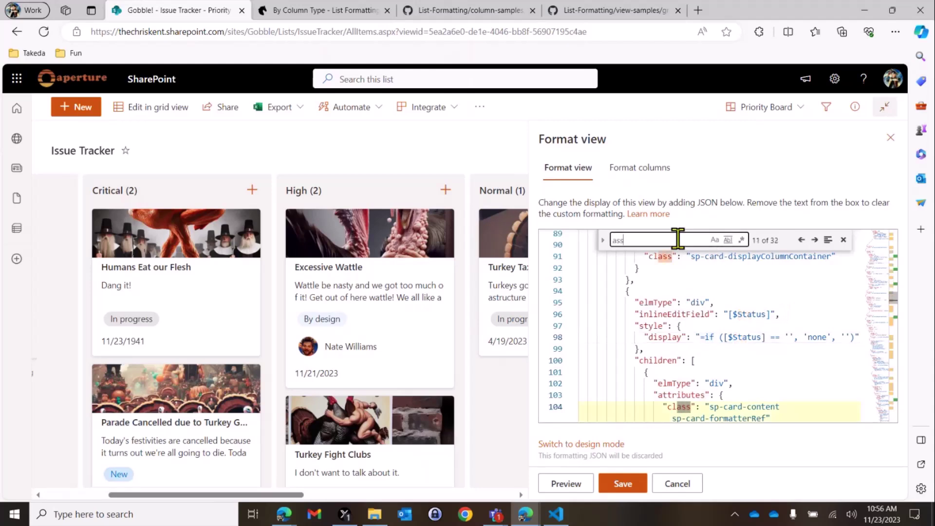
{"action": "type", "text": "i"}
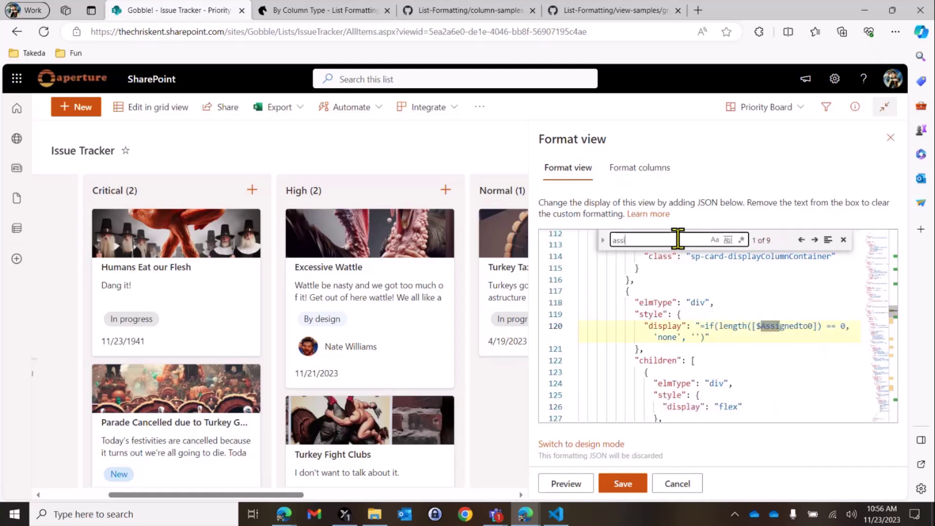
{"action": "type", "text": "g"}
{"action": "left_click", "coordinate": [777, 315]}
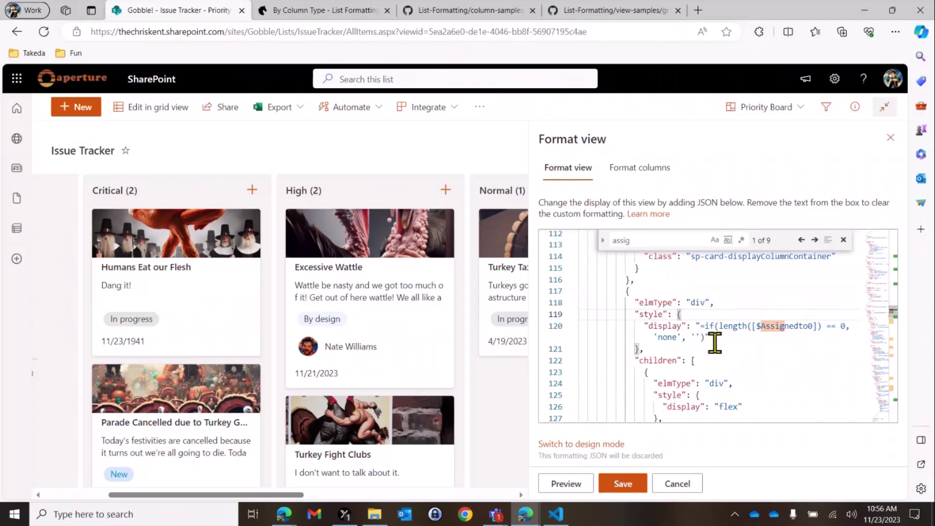
{"action": "left_click_drag", "start_coordinate": [661, 348], "coordinate": [632, 314]}
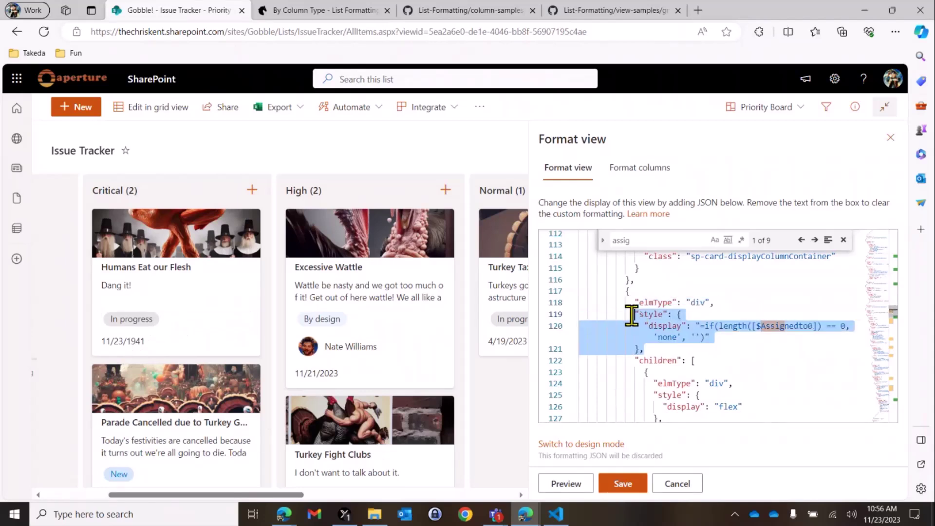
{"action": "key", "text": "Delete"}
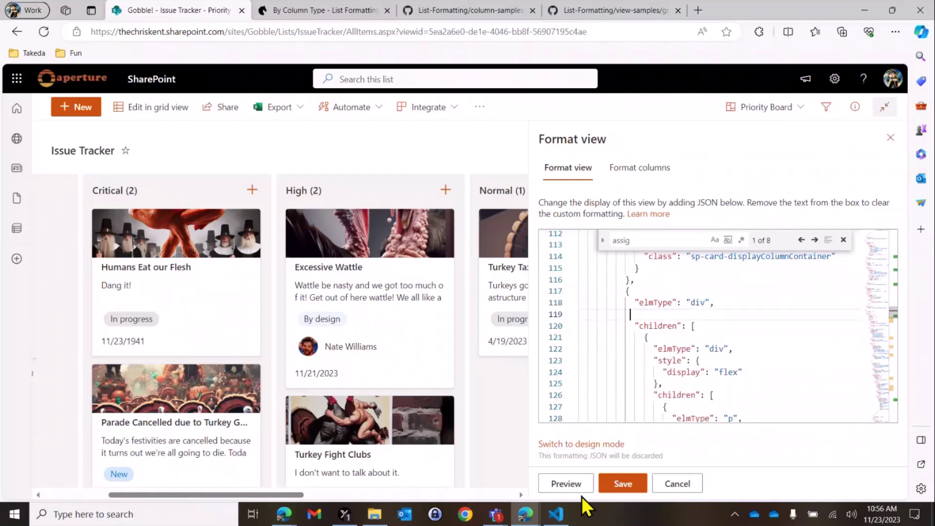
{"action": "left_click", "coordinate": [564, 484]}
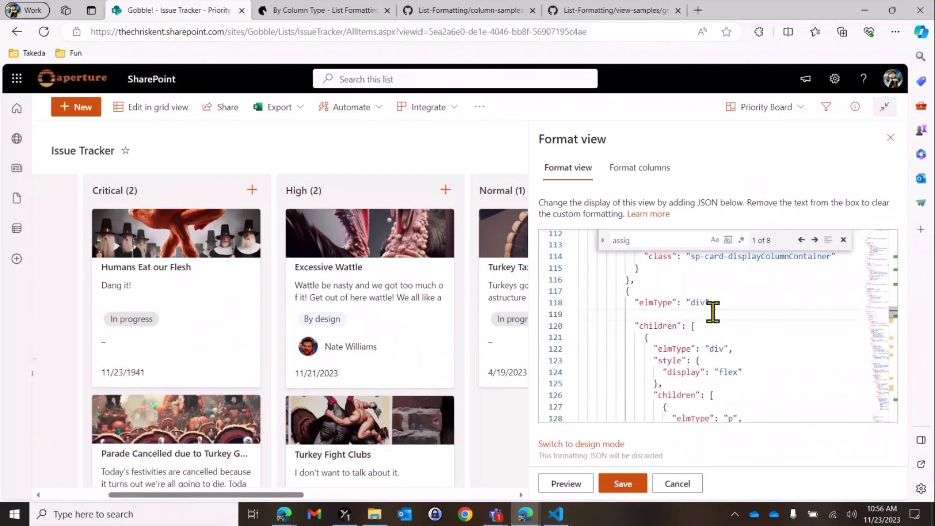
- Replace the dash in the Assigned to empty-value text expression with 'Unassigned' and preview the cards
{"action": "scroll", "coordinate": [720, 324], "scroll_direction": "down", "scroll_amount": 2}
{"action": "scroll", "coordinate": [732, 331], "scroll_direction": "down", "scroll_amount": 1}
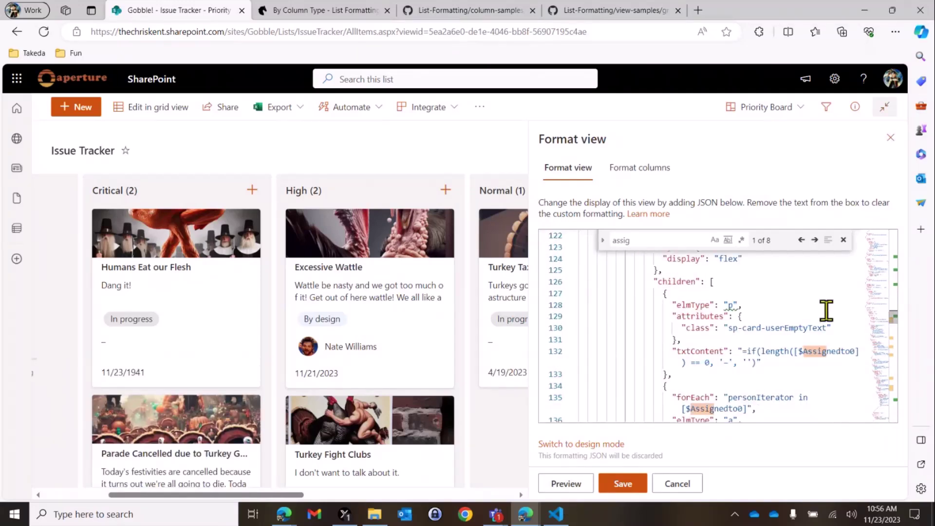
{"action": "left_click", "coordinate": [728, 363]}
{"action": "key", "text": "BackSpace"}
{"action": "type", "text": "Unassigned"}
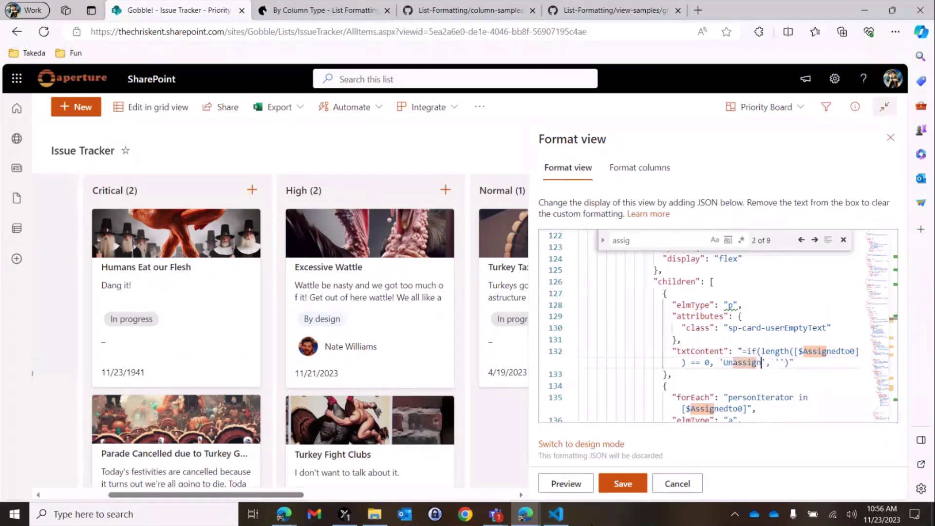
{"action": "left_click", "coordinate": [573, 476]}
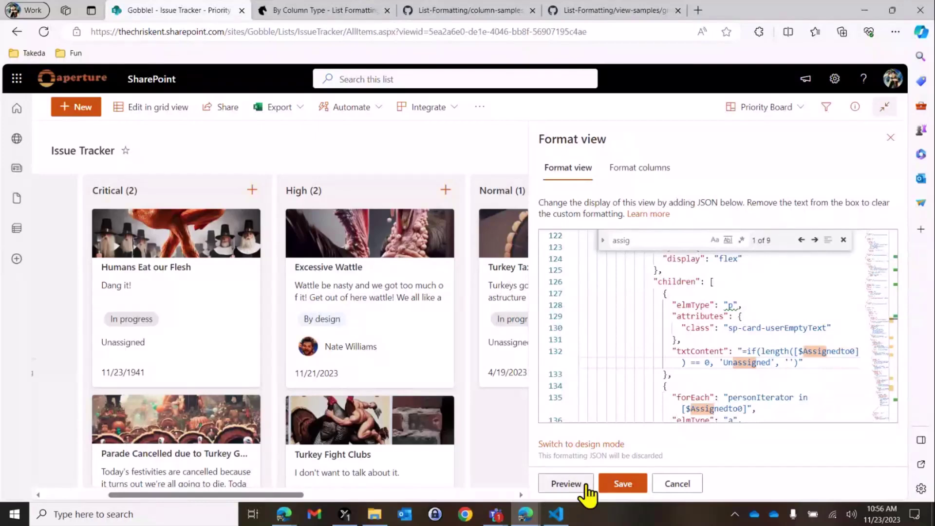
- Add a style block with "font-style": "italic" to the Unassigned text element and preview the cards
{"action": "left_click", "coordinate": [722, 337]}
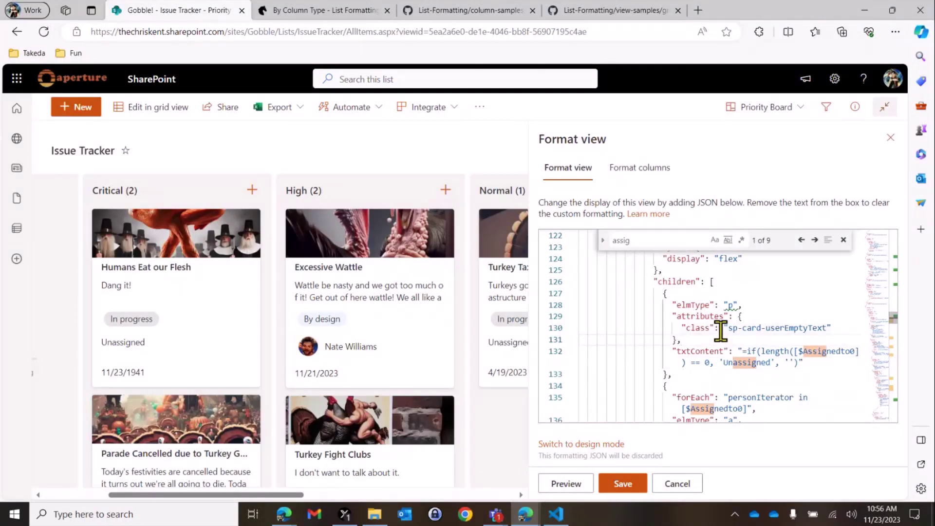
{"action": "key", "text": "Return"}
{"action": "type", "text": "sty"}
{"action": "key", "text": "Return"}
{"action": "type", "text": "{"}
{"action": "key", "text": "Return"}
{"action": "type", "text": "\"font-style\":"}
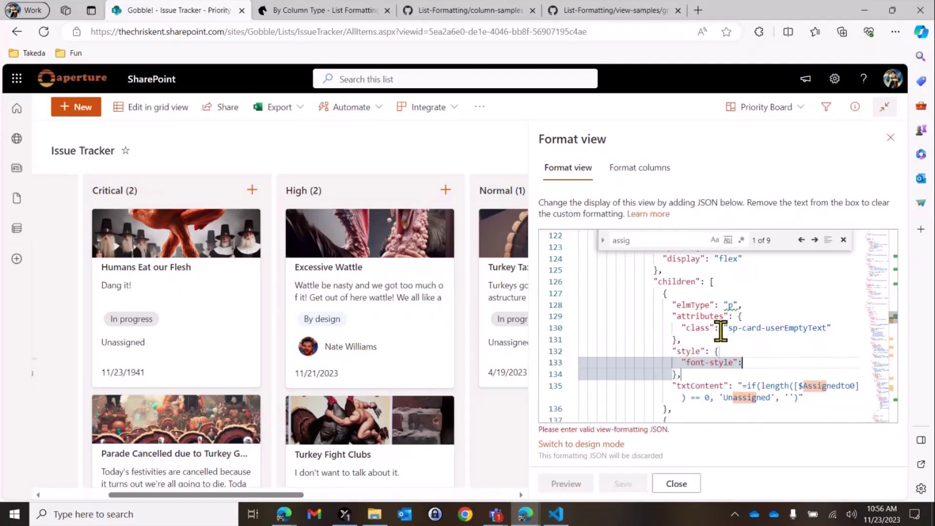
{"action": "type", "text": " \"italic"}
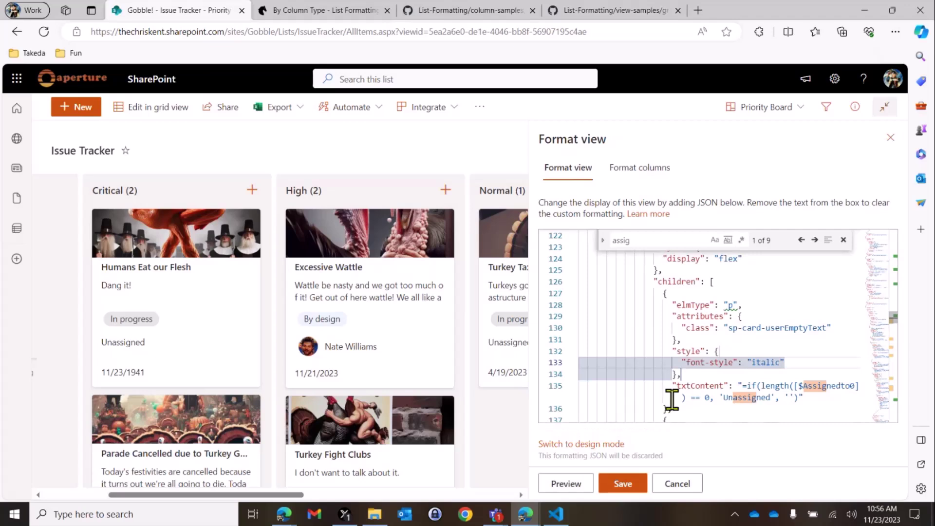
{"action": "left_click", "coordinate": [565, 484]}
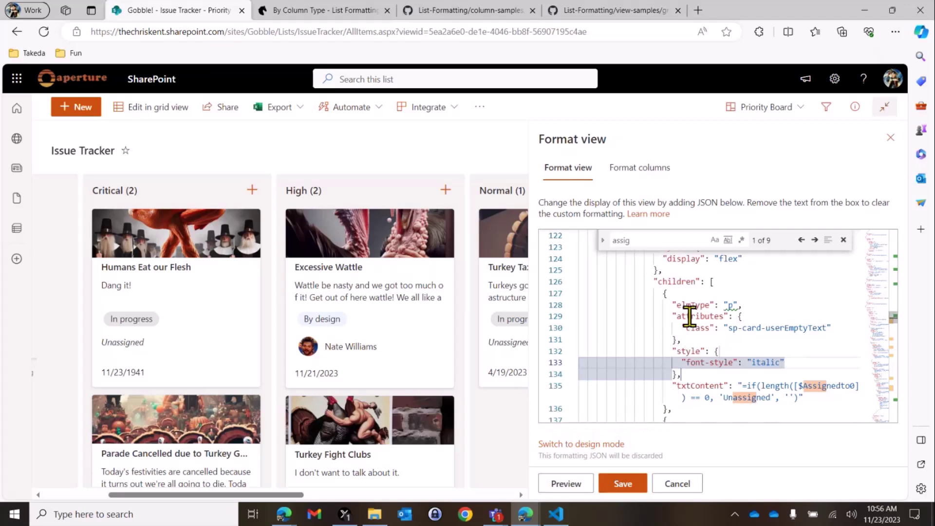
- Insert an inlineEditField property set to [$Assignedto0] below the elmType line of the outer Assigned to div
{"action": "scroll", "coordinate": [690, 316], "scroll_direction": "up", "scroll_amount": 3}
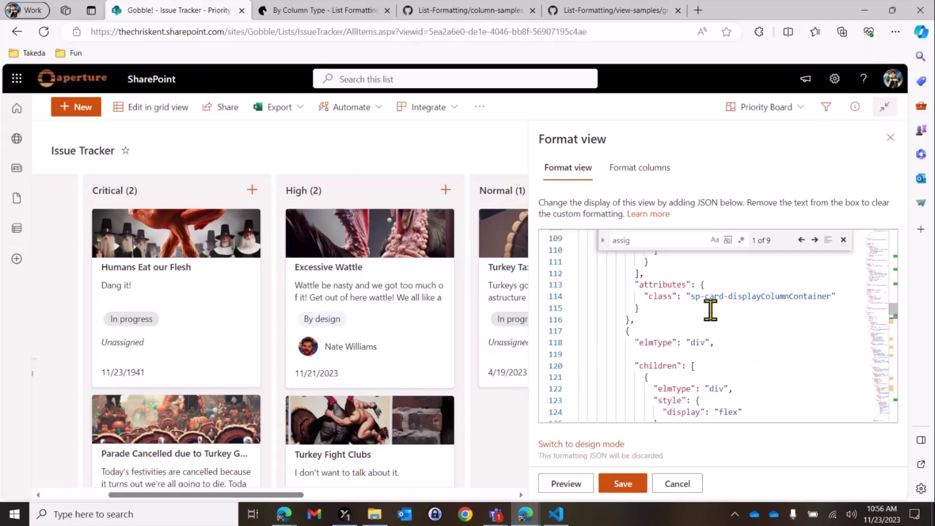
{"action": "type", "text": "inl"}
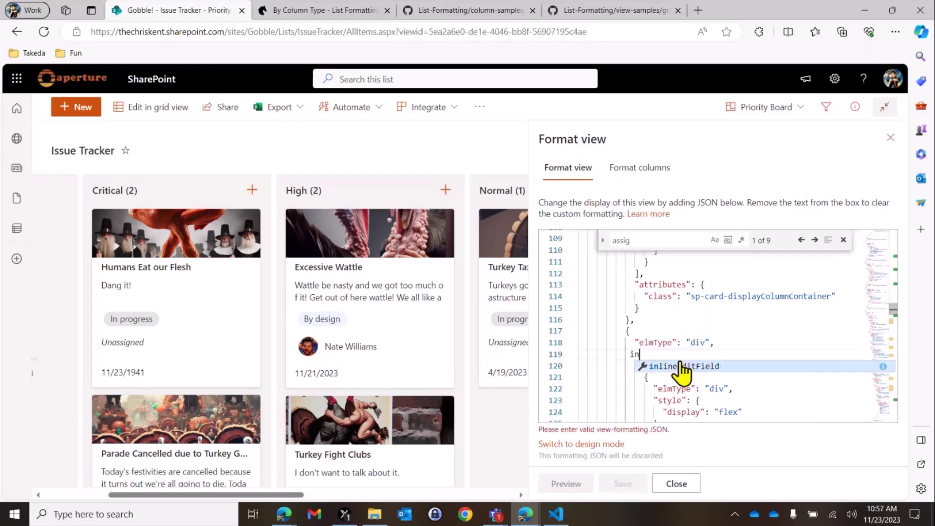
{"action": "key", "text": "Return"}
{"action": "key", "text": "Right"}
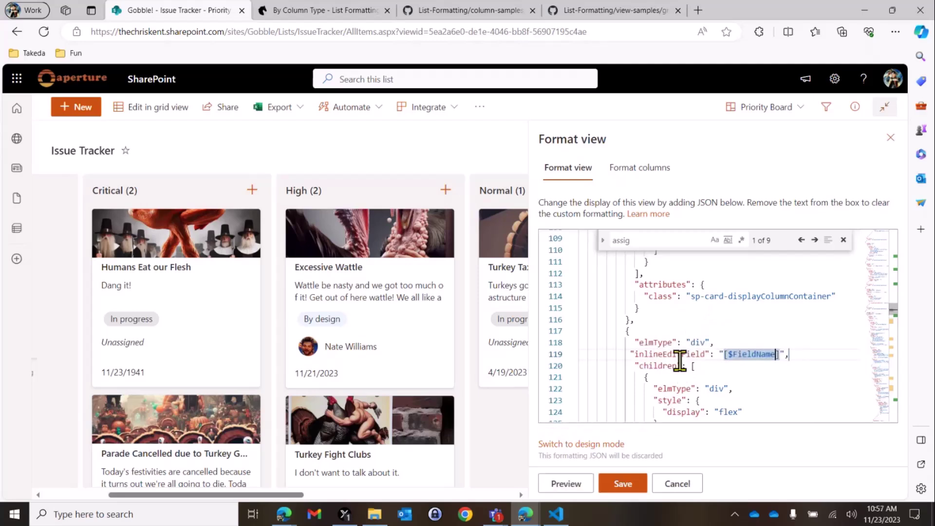
{"action": "key", "text": "BackSpace"}
{"action": "key", "text": "BackSpace"}
{"action": "key", "text": "BackSpace"}
{"action": "key", "text": "BackSpace"}
{"action": "key", "text": "BackSpace"}
{"action": "key", "text": "BackSpace"}
{"action": "key", "text": "BackSpace"}
{"action": "key", "text": "BackSpace"}
{"action": "key", "text": "BackSpace"}
{"action": "type", "text": "Assign"}
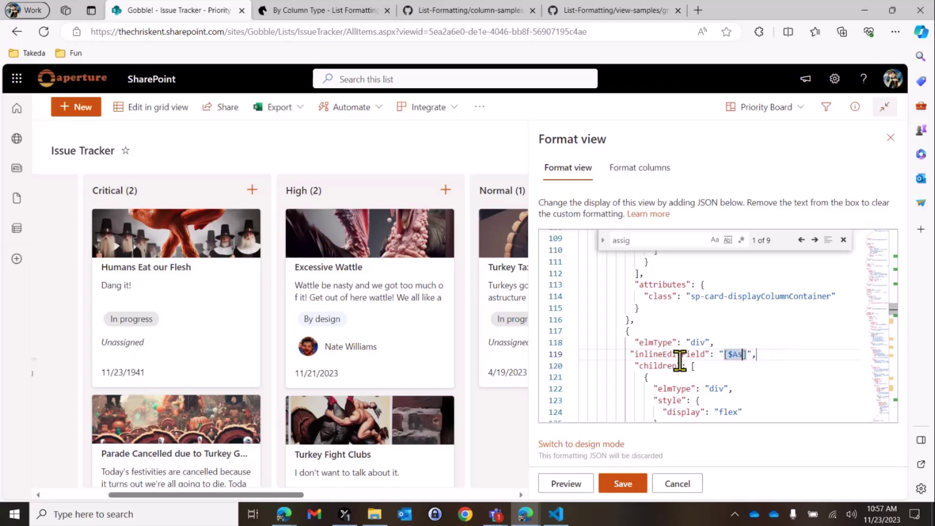
{"action": "type", "text": "ed"}
{"action": "type", "text": "to"}
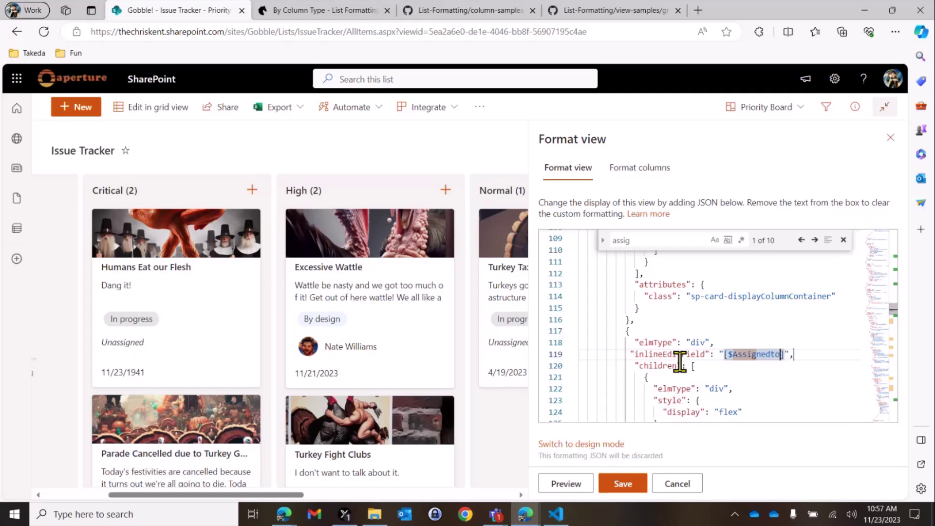
{"action": "type", "text": "0"}
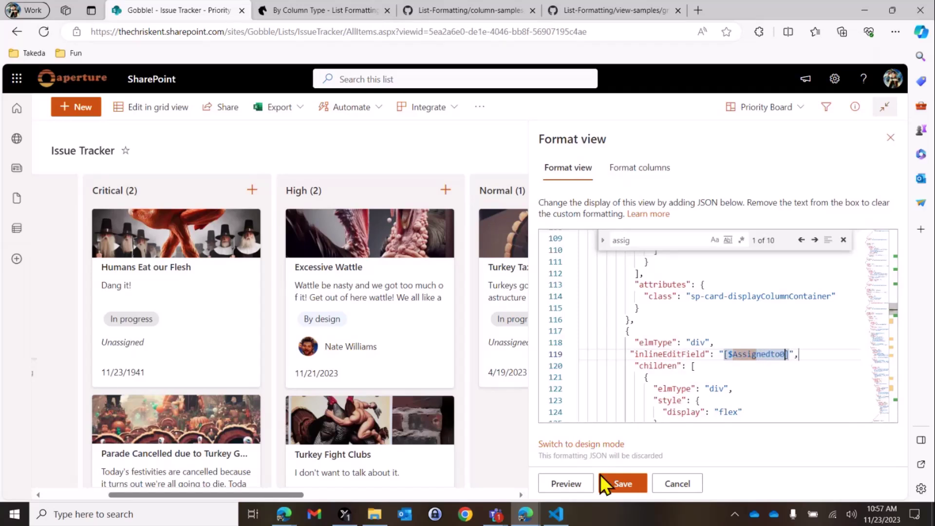
- Preview the cards, open the inline Assigned to editor on the Humans Eat our Flesh card, and save the view format
{"action": "left_click", "coordinate": [566, 483]}
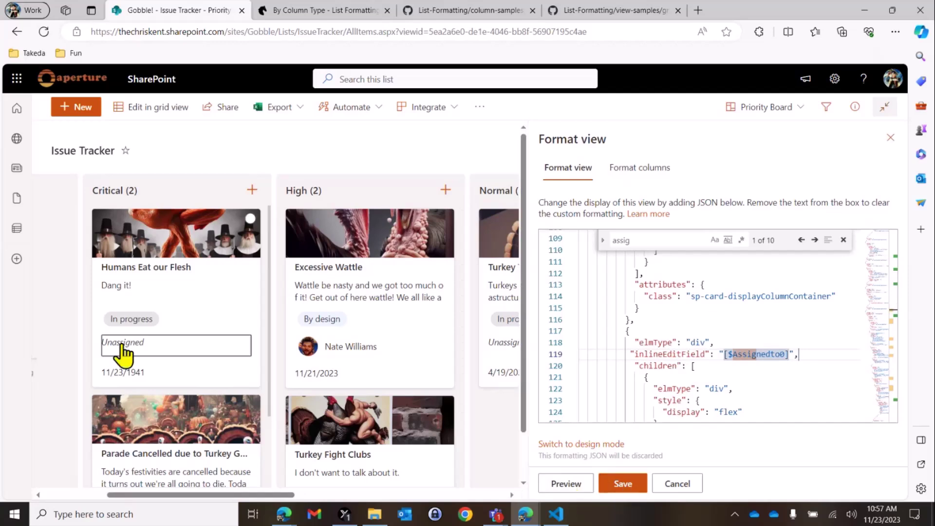
{"action": "left_click", "coordinate": [152, 346]}
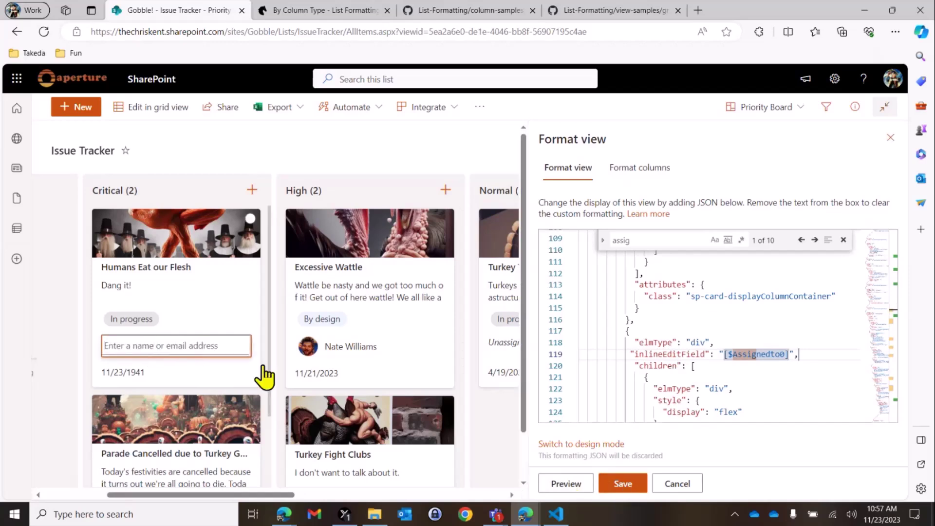
{"action": "left_click", "coordinate": [623, 484]}
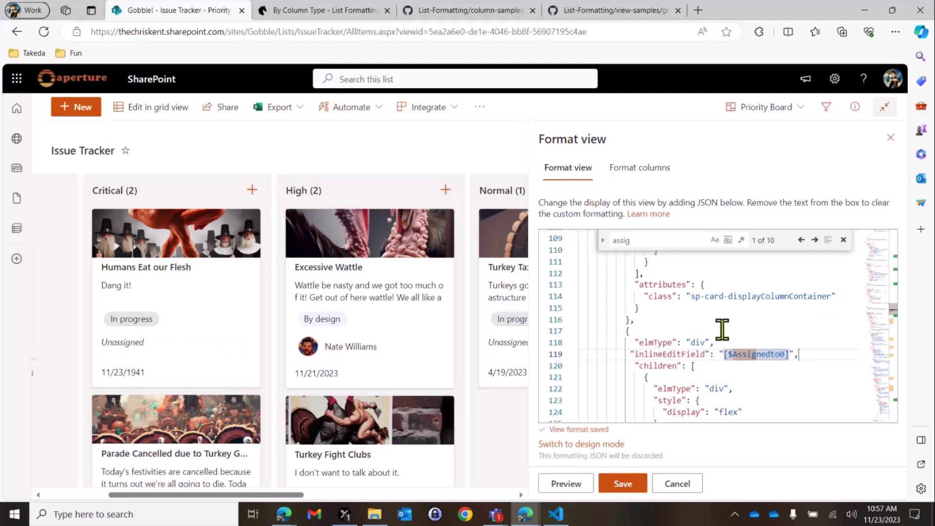
- Delete the elmType, attributes and txtContent properties from the child element that displays Date reported in the card JSON
{"action": "scroll", "coordinate": [641, 305], "scroll_direction": "down", "scroll_amount": 1}
{"action": "scroll", "coordinate": [651, 284], "scroll_direction": "down", "scroll_amount": 20}
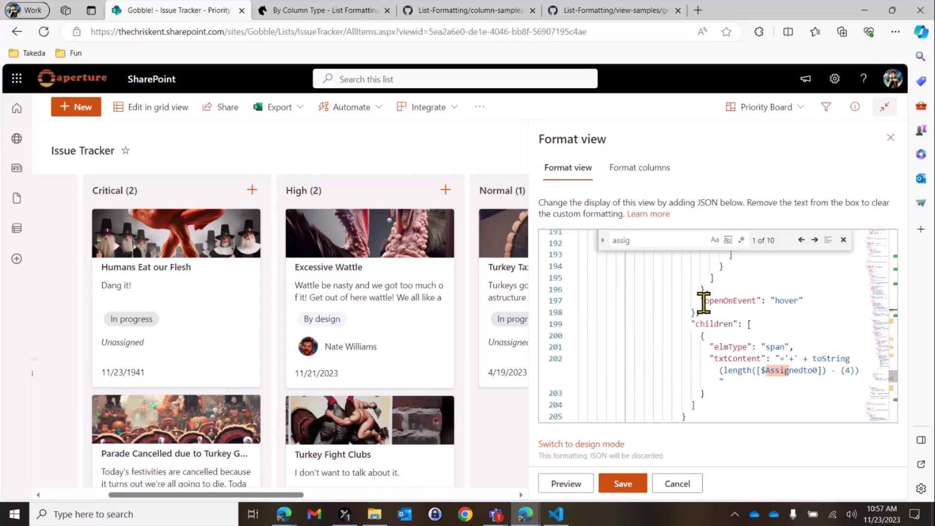
{"action": "scroll", "coordinate": [703, 303], "scroll_direction": "down", "scroll_amount": 10}
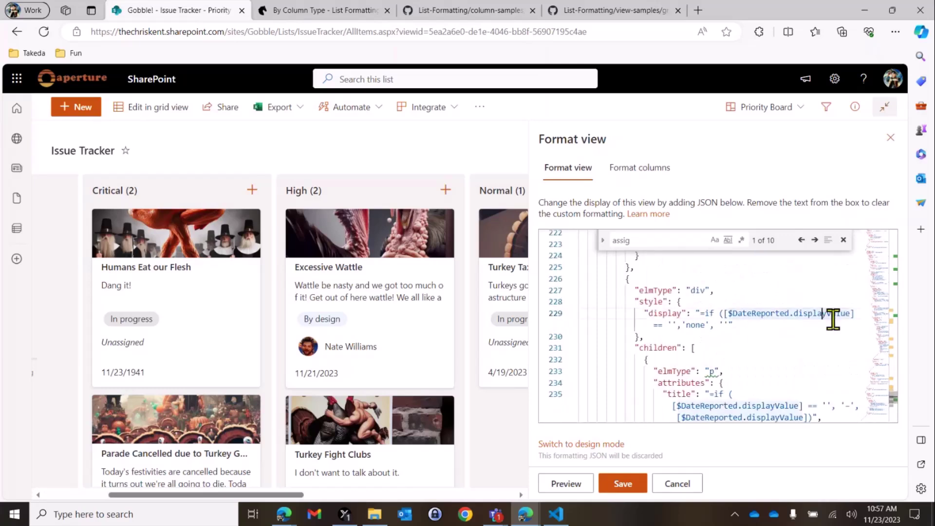
{"action": "scroll", "coordinate": [672, 303], "scroll_direction": "down", "scroll_amount": 5}
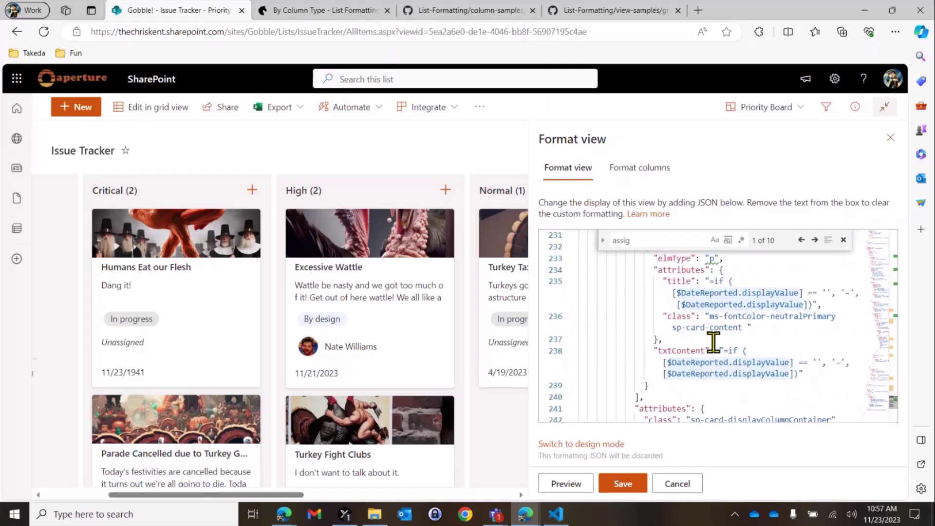
{"action": "scroll", "coordinate": [747, 292], "scroll_direction": "up", "scroll_amount": 3}
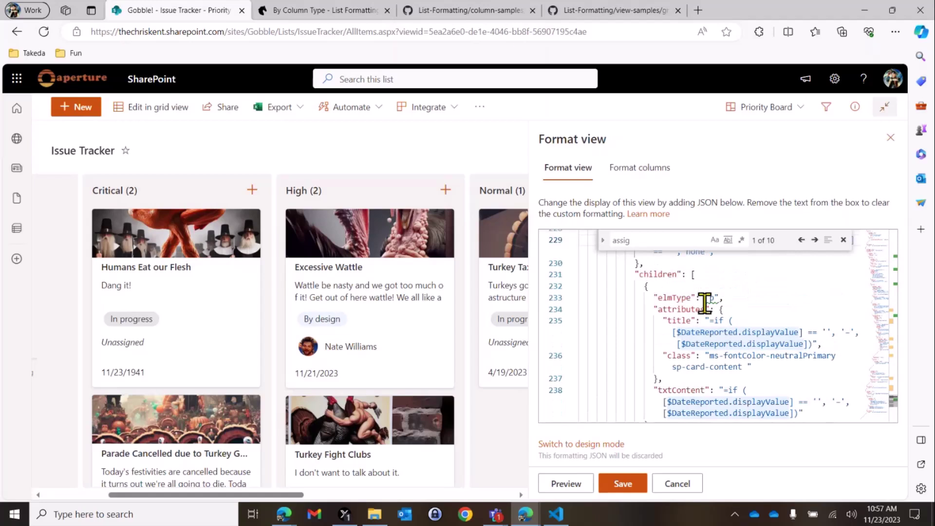
{"action": "left_click", "coordinate": [769, 321]}
{"action": "scroll", "coordinate": [768, 322], "scroll_direction": "down", "scroll_amount": 1}
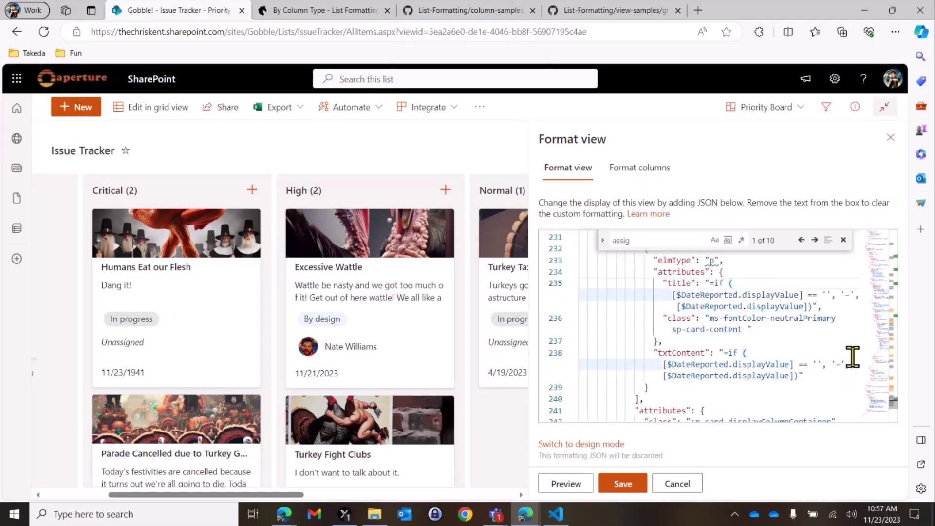
{"action": "scroll", "coordinate": [741, 369], "scroll_direction": "down", "scroll_amount": 2}
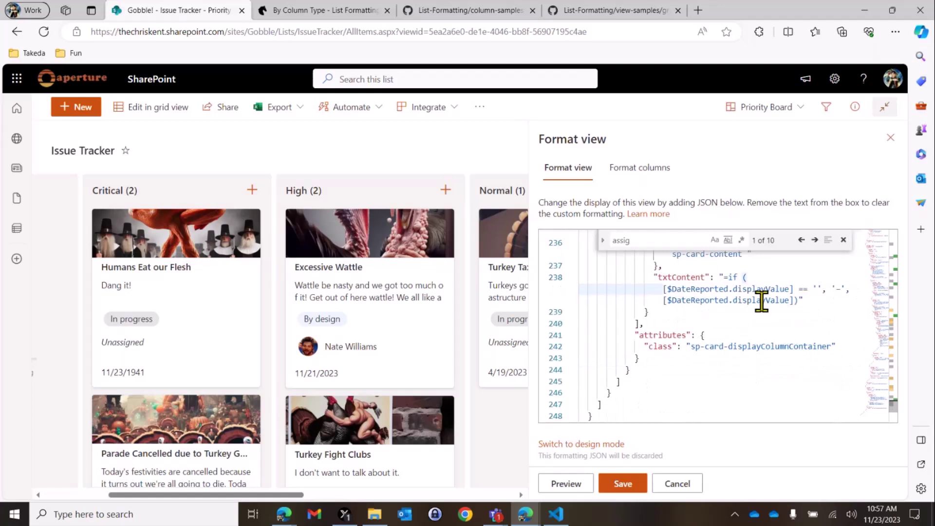
{"action": "scroll", "coordinate": [677, 322], "scroll_direction": "up", "scroll_amount": 2}
{"action": "scroll", "coordinate": [676, 298], "scroll_direction": "up", "scroll_amount": 3}
{"action": "scroll", "coordinate": [677, 298], "scroll_direction": "down", "scroll_amount": 3}
{"action": "left_click_drag", "start_coordinate": [653, 301], "coordinate": [793, 378]}
{"action": "key", "text": "Delete"}
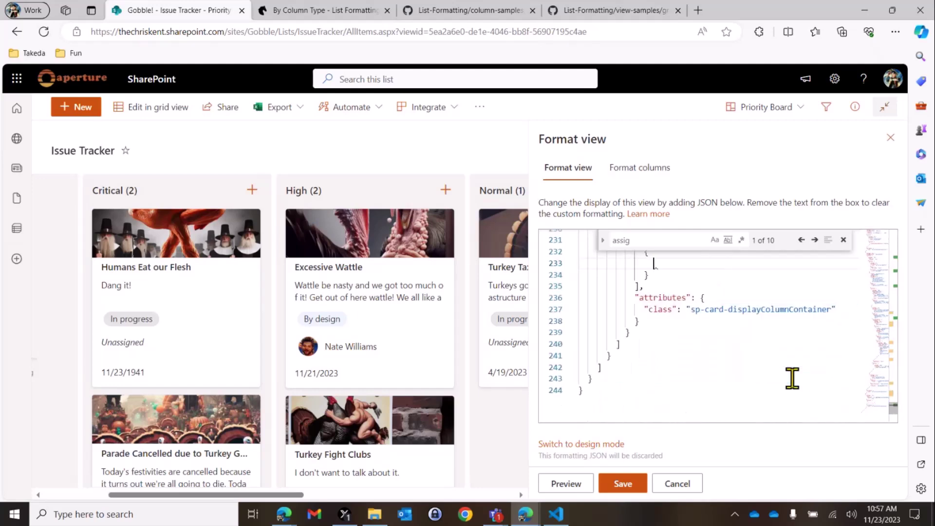
- Insert a columnFormatterReference property set to [$DateReported] in the empty child element of the Date reported div
{"action": "type", "text": "\"c"}
{"action": "key", "text": "Return"}
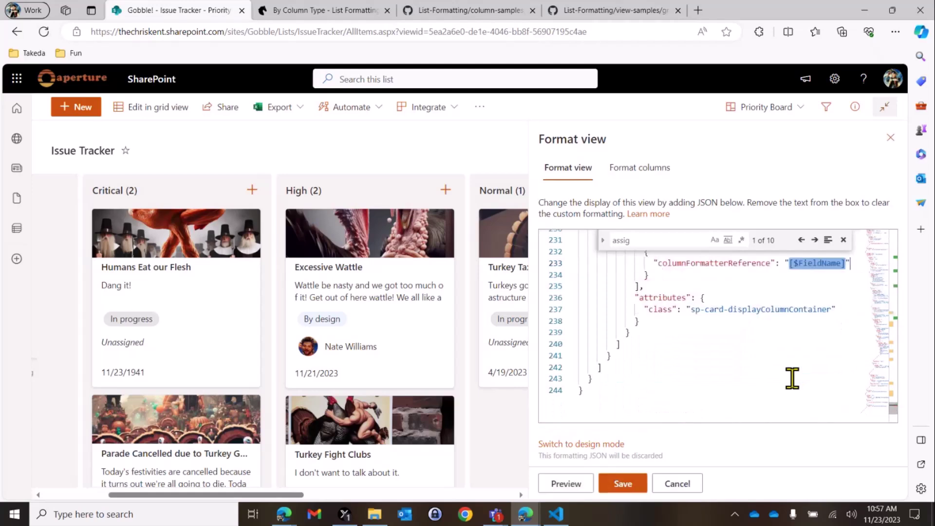
{"action": "key", "text": "shift+Left"}
{"action": "key", "text": "BackSpace"}
{"action": "key", "text": "BackSpace"}
{"action": "key", "text": "BackSpace"}
{"action": "key", "text": "BackSpace"}
{"action": "key", "text": "BackSpace"}
{"action": "key", "text": "BackSpace"}
{"action": "key", "text": "BackSpace"}
{"action": "key", "text": "BackSpace"}
{"action": "key", "text": "BackSpace"}
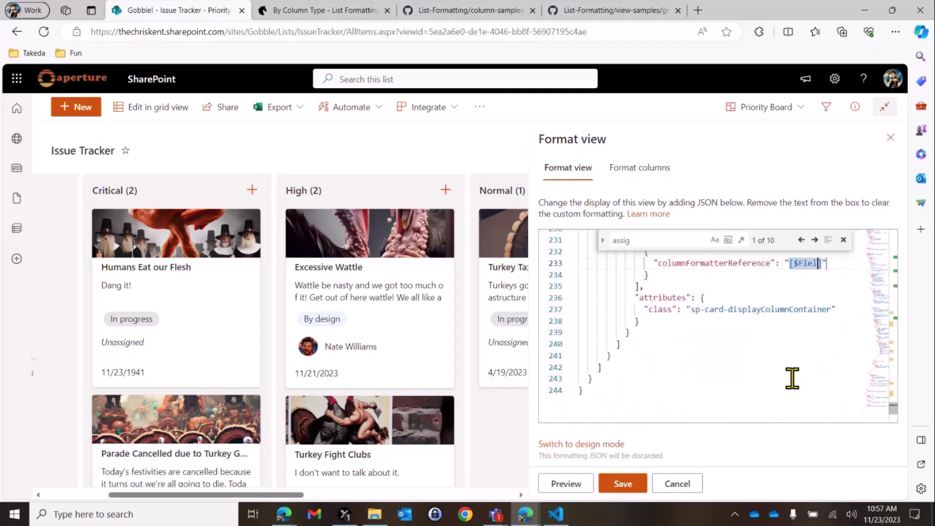
{"action": "type", "text": "DateReported"}
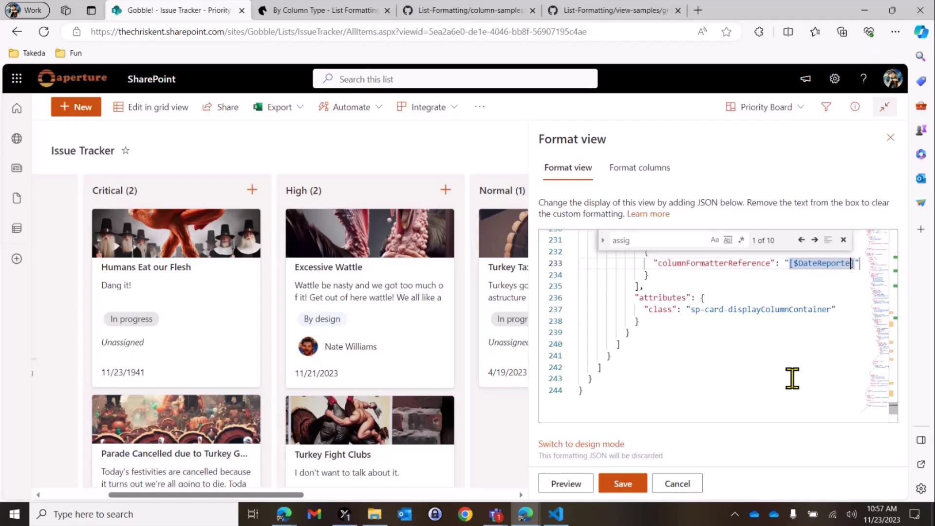
- Preview the view format and check the reported dates on the Critical and High priority cards
{"action": "left_click", "coordinate": [587, 487]}
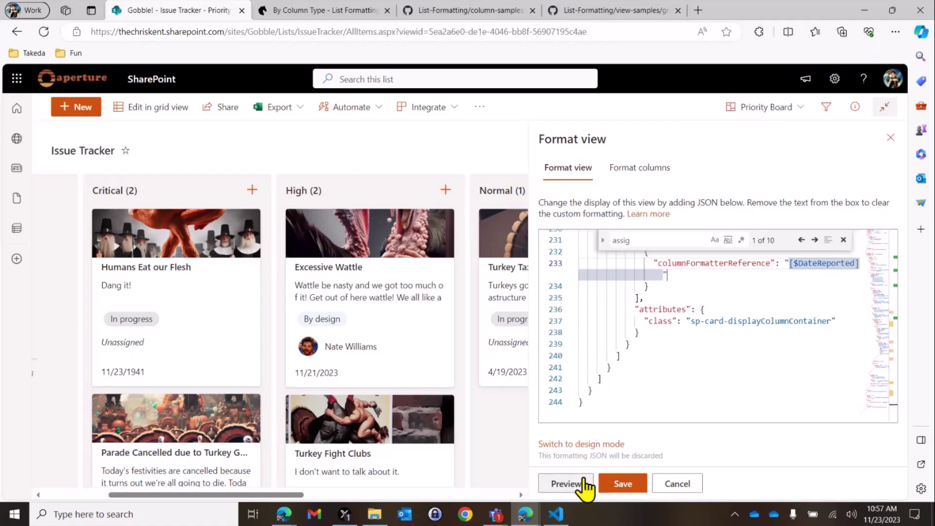
{"action": "scroll", "coordinate": [326, 380], "scroll_direction": "down", "scroll_amount": 2}
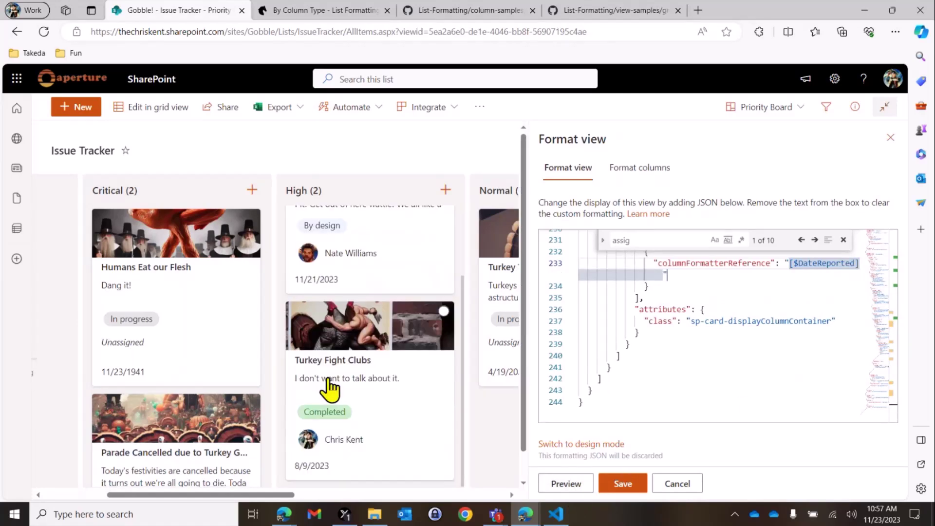
{"action": "scroll", "coordinate": [229, 417], "scroll_direction": "down", "scroll_amount": 3}
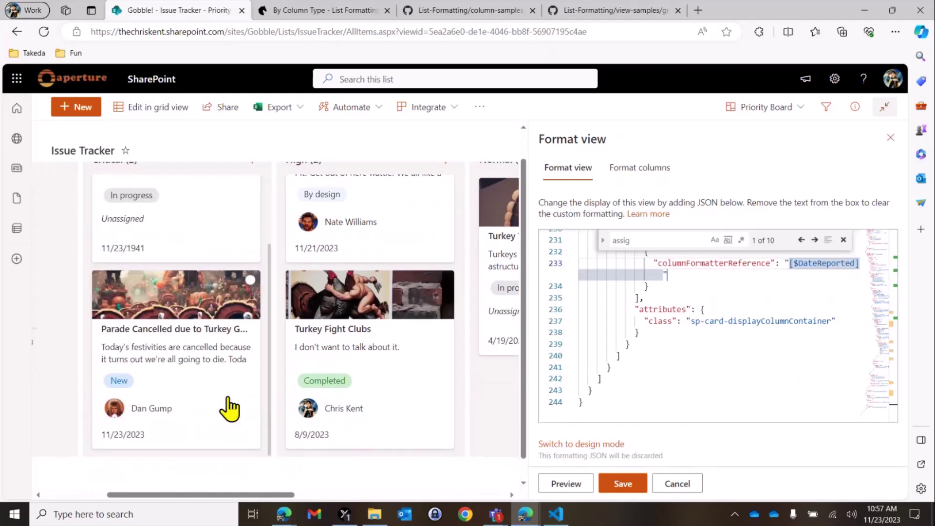
{"action": "scroll", "coordinate": [293, 400], "scroll_direction": "up", "scroll_amount": 1}
{"action": "scroll", "coordinate": [451, 378], "scroll_direction": "up", "scroll_amount": 3}
{"action": "scroll", "coordinate": [716, 328], "scroll_direction": "up", "scroll_amount": 3}
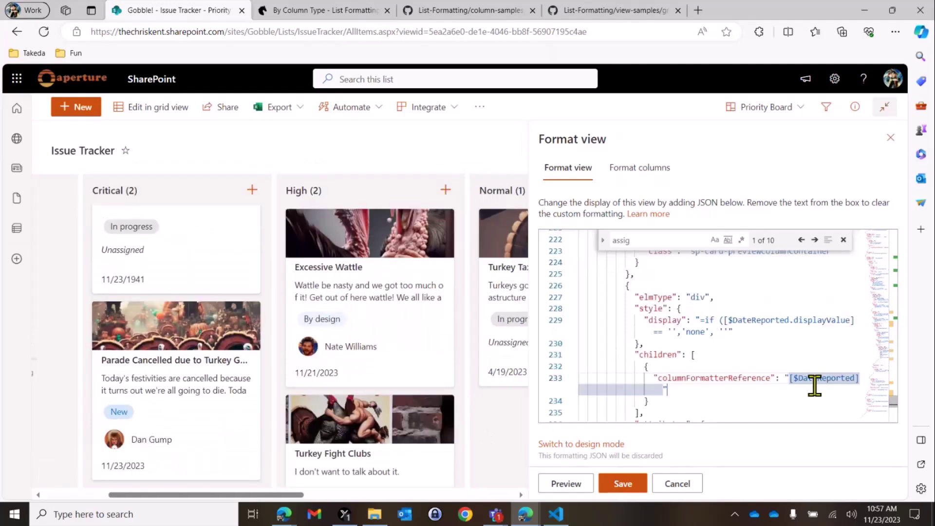
- Save the Priority Board view format and check the date formatting across all priority columns
{"action": "left_click", "coordinate": [736, 331]}
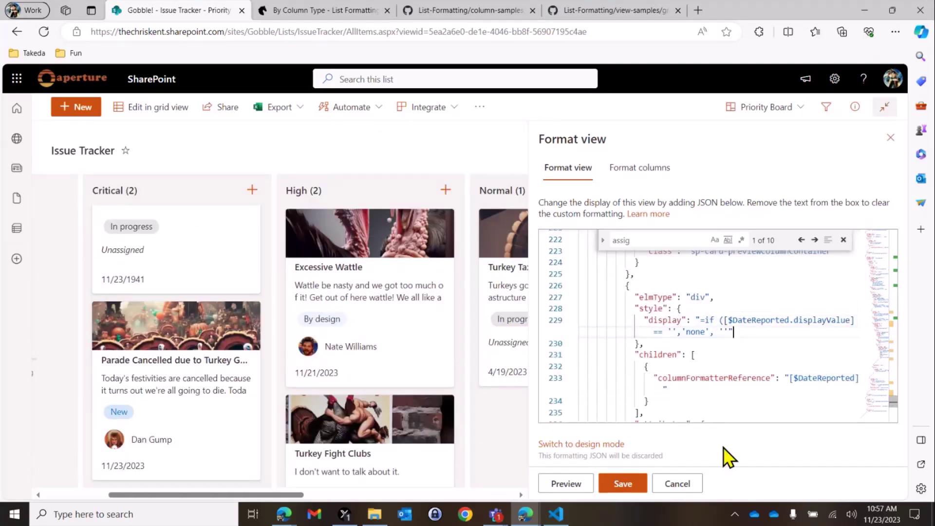
{"action": "left_click", "coordinate": [623, 484]}
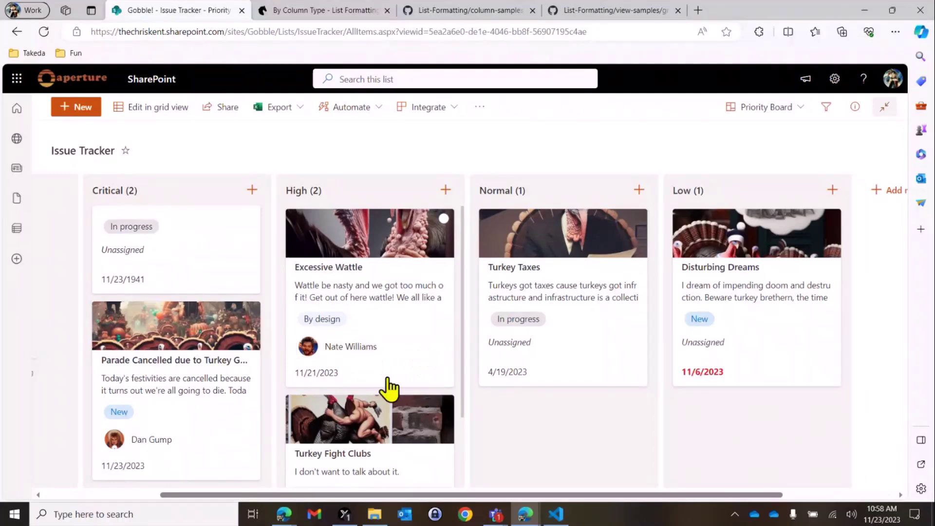
{"action": "scroll", "coordinate": [164, 353], "scroll_direction": "up", "scroll_amount": 2}
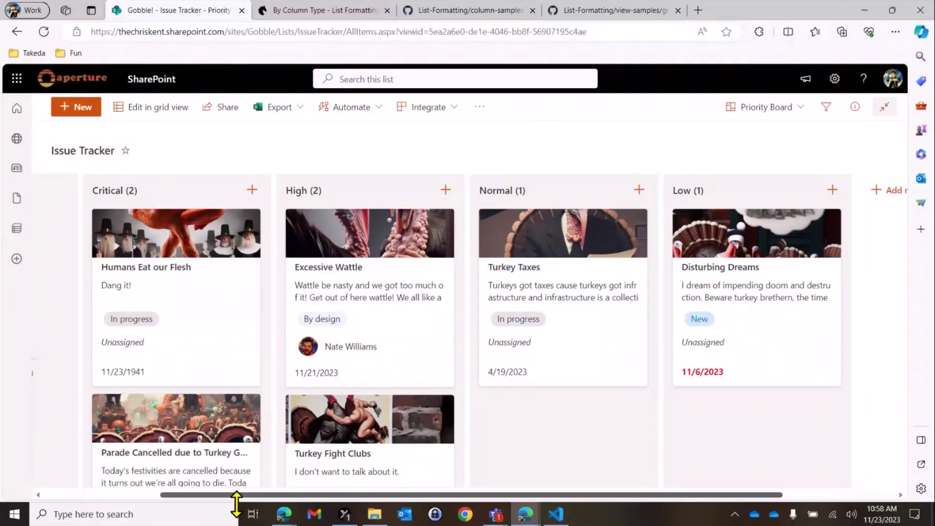